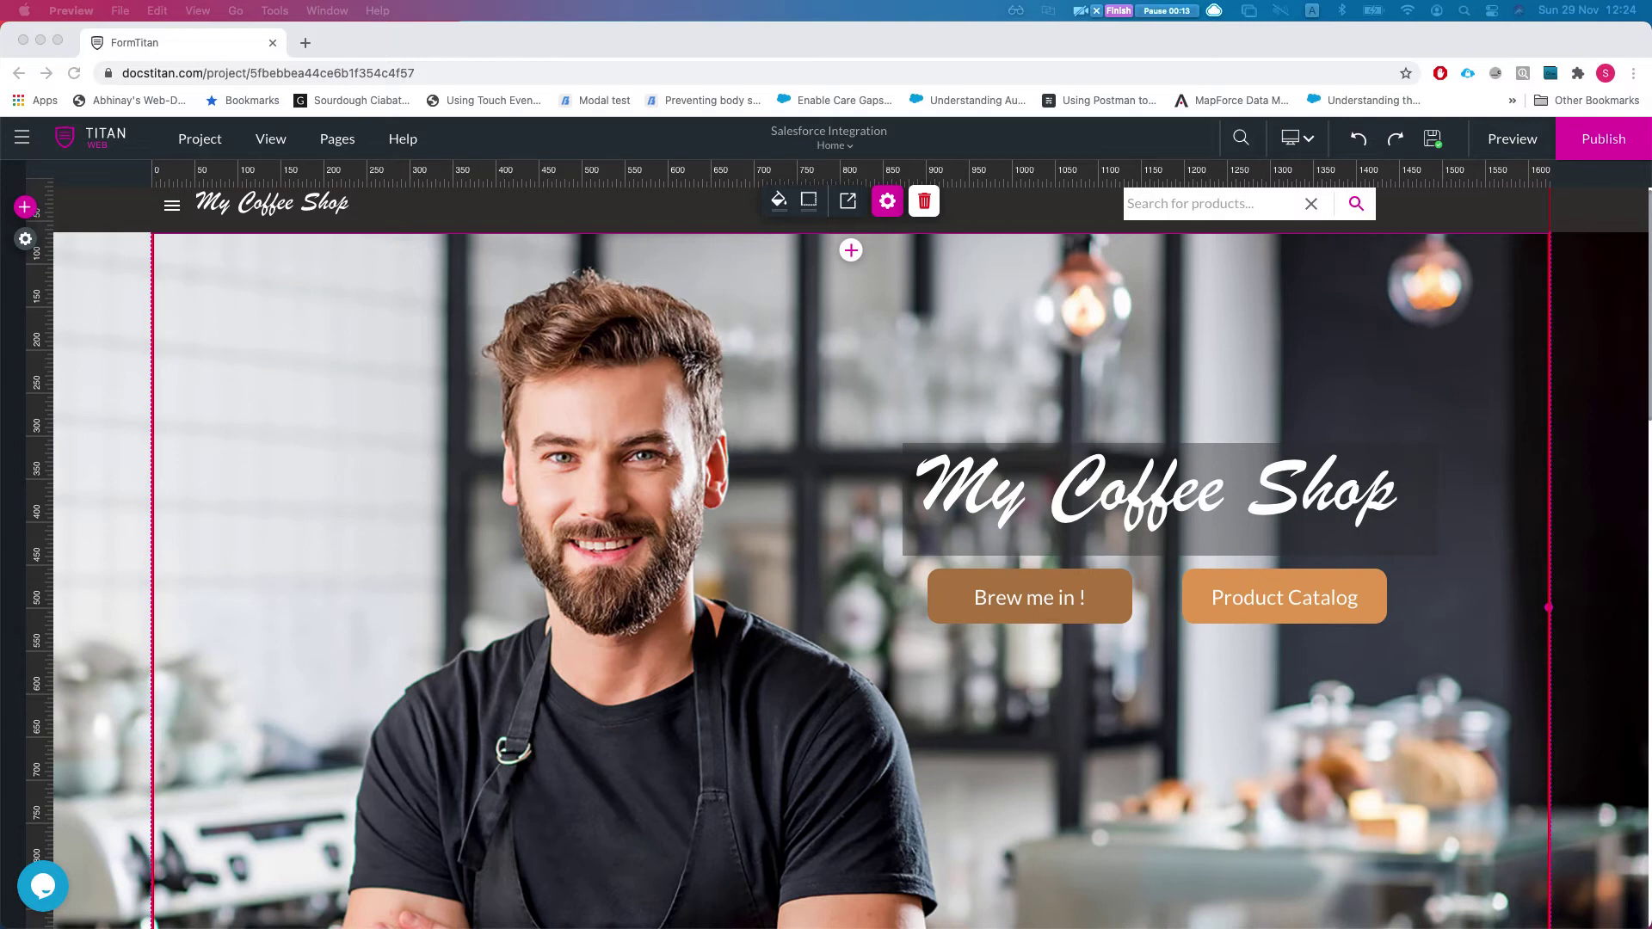
Step: Open the existing Product record integration in the project's Salesforce settings and review its pull trigger options
{"action": "left_click", "coordinate": [25, 239]}
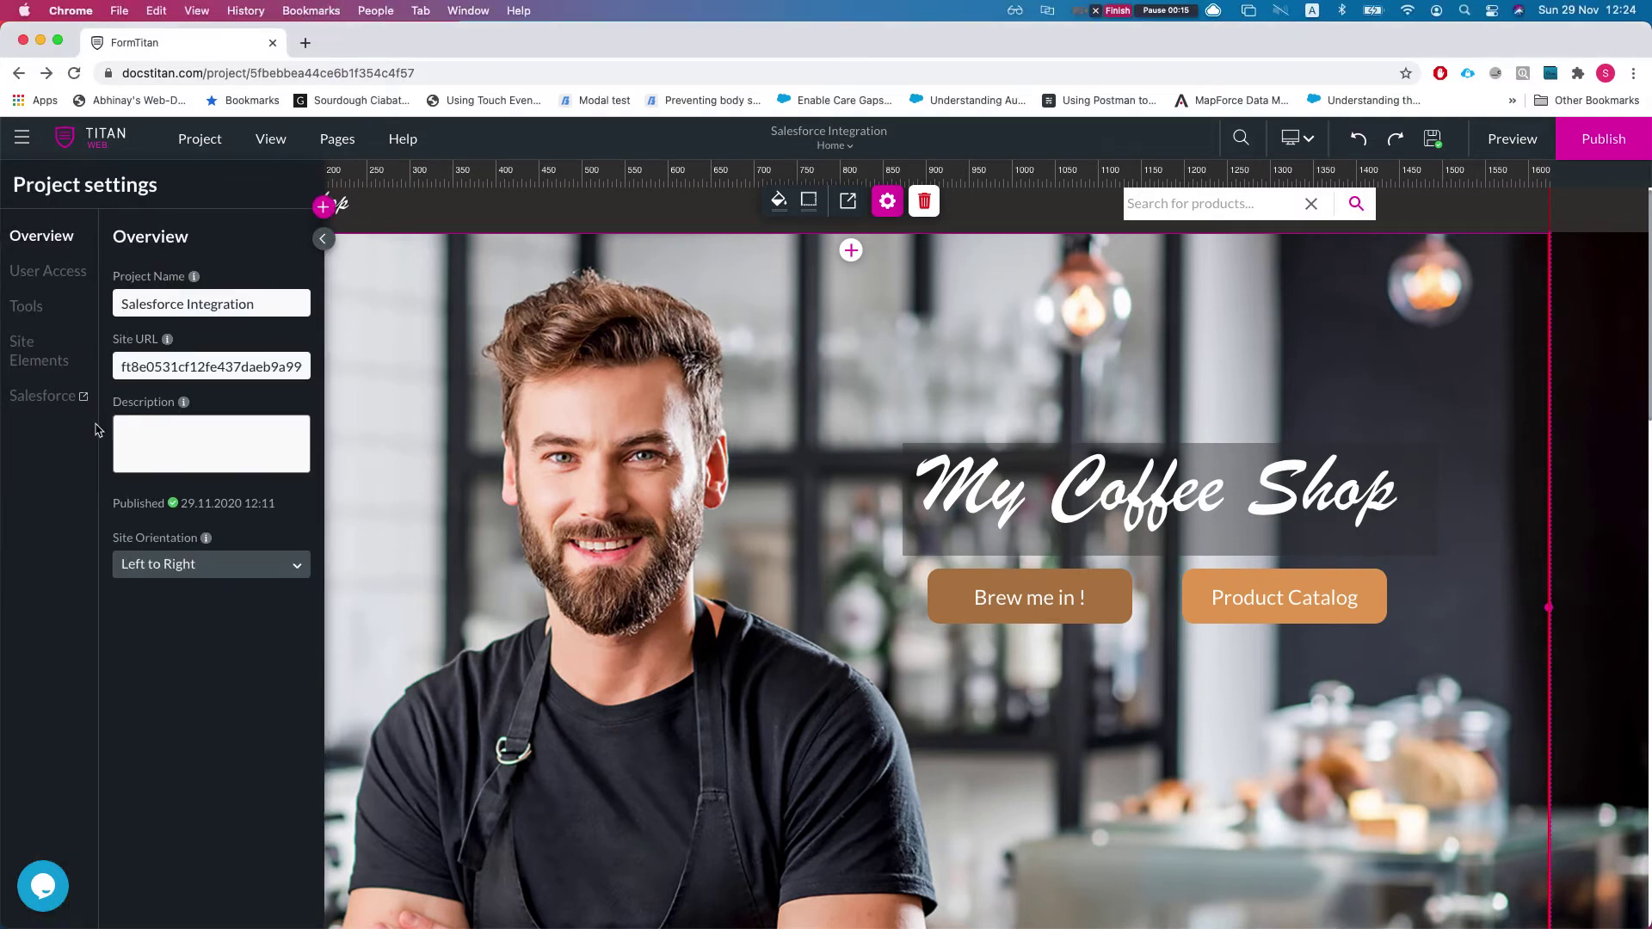
{"action": "left_click", "coordinate": [34, 398]}
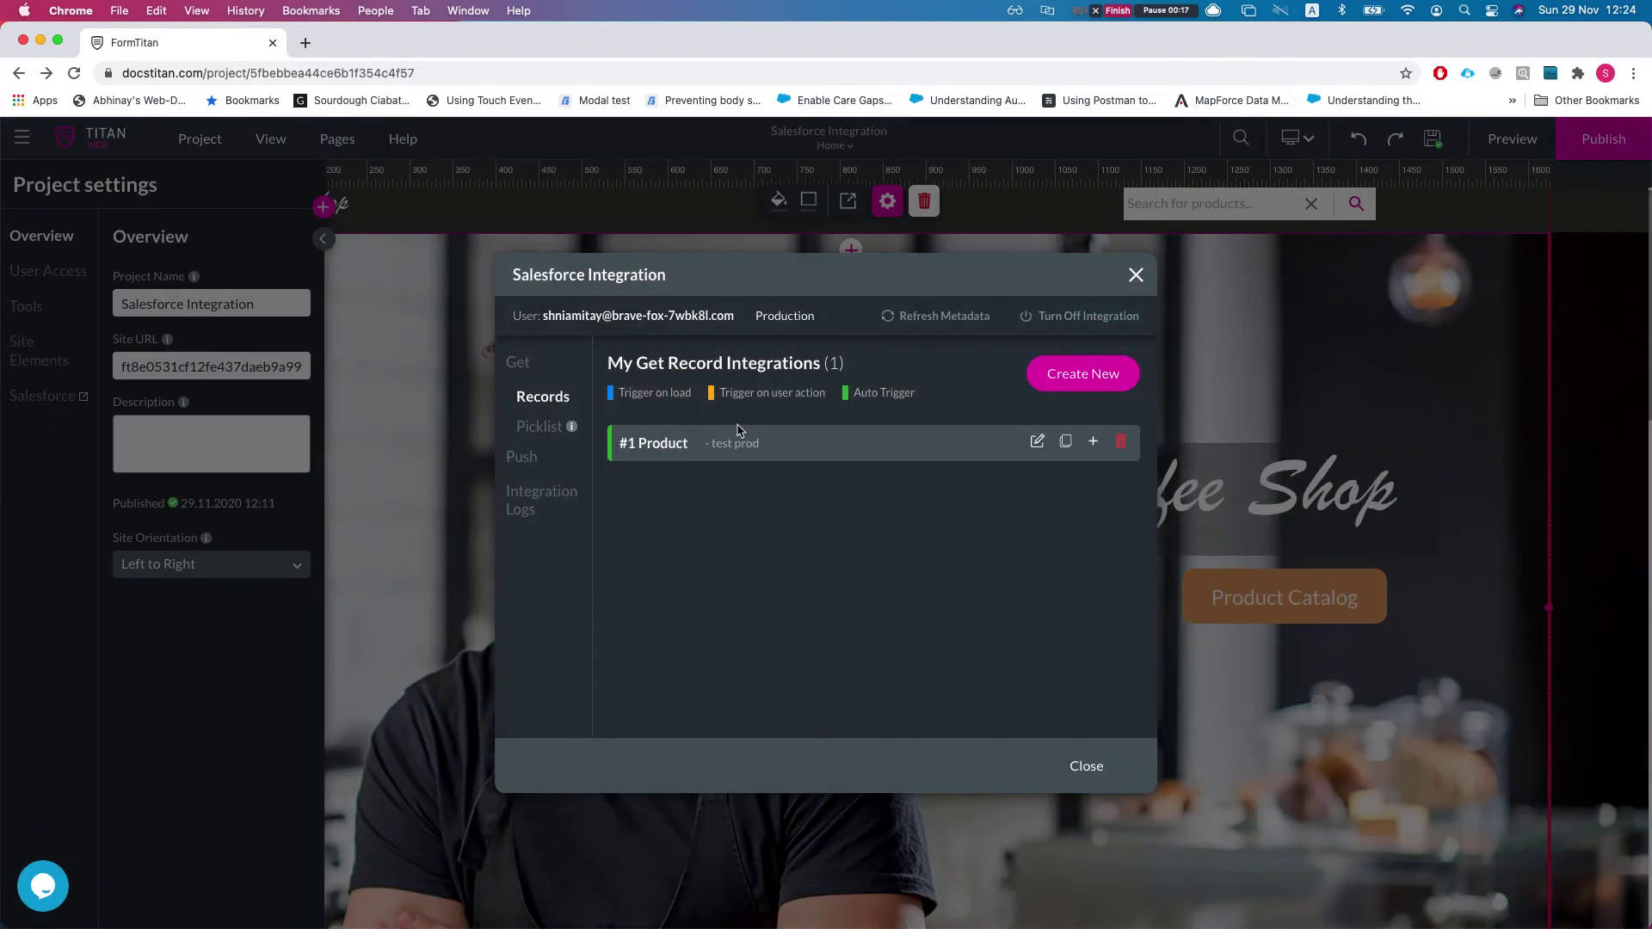
{"action": "left_click_drag", "start_coordinate": [854, 393], "coordinate": [916, 394]}
{"action": "left_click", "coordinate": [1038, 443]}
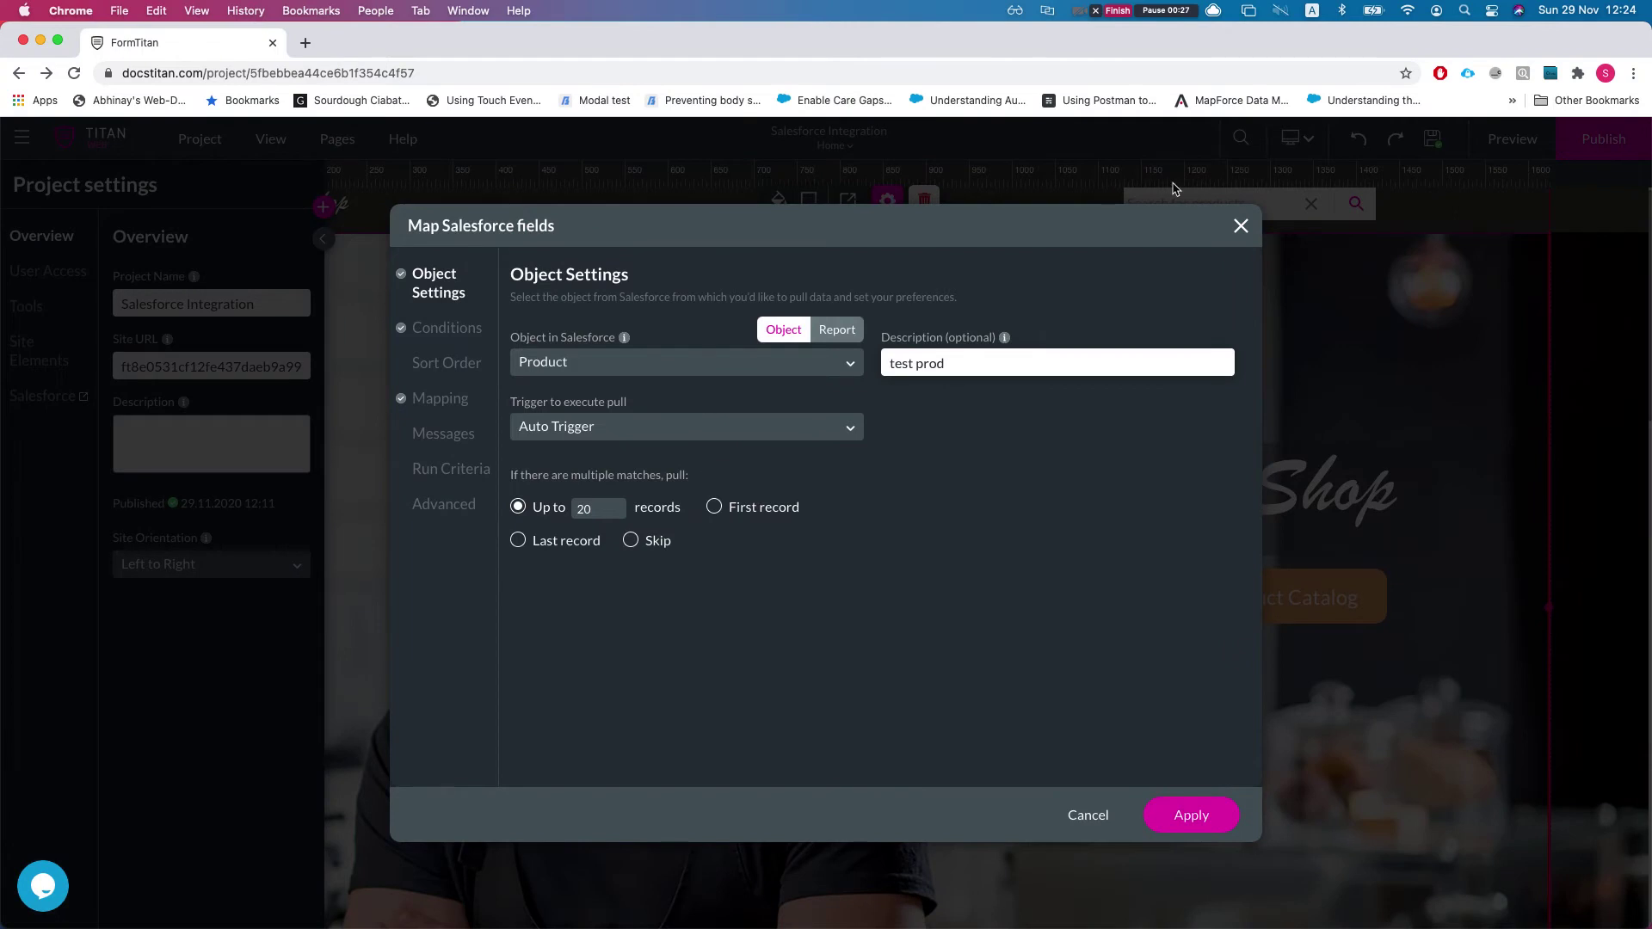
{"action": "left_click", "coordinate": [1118, 11]}
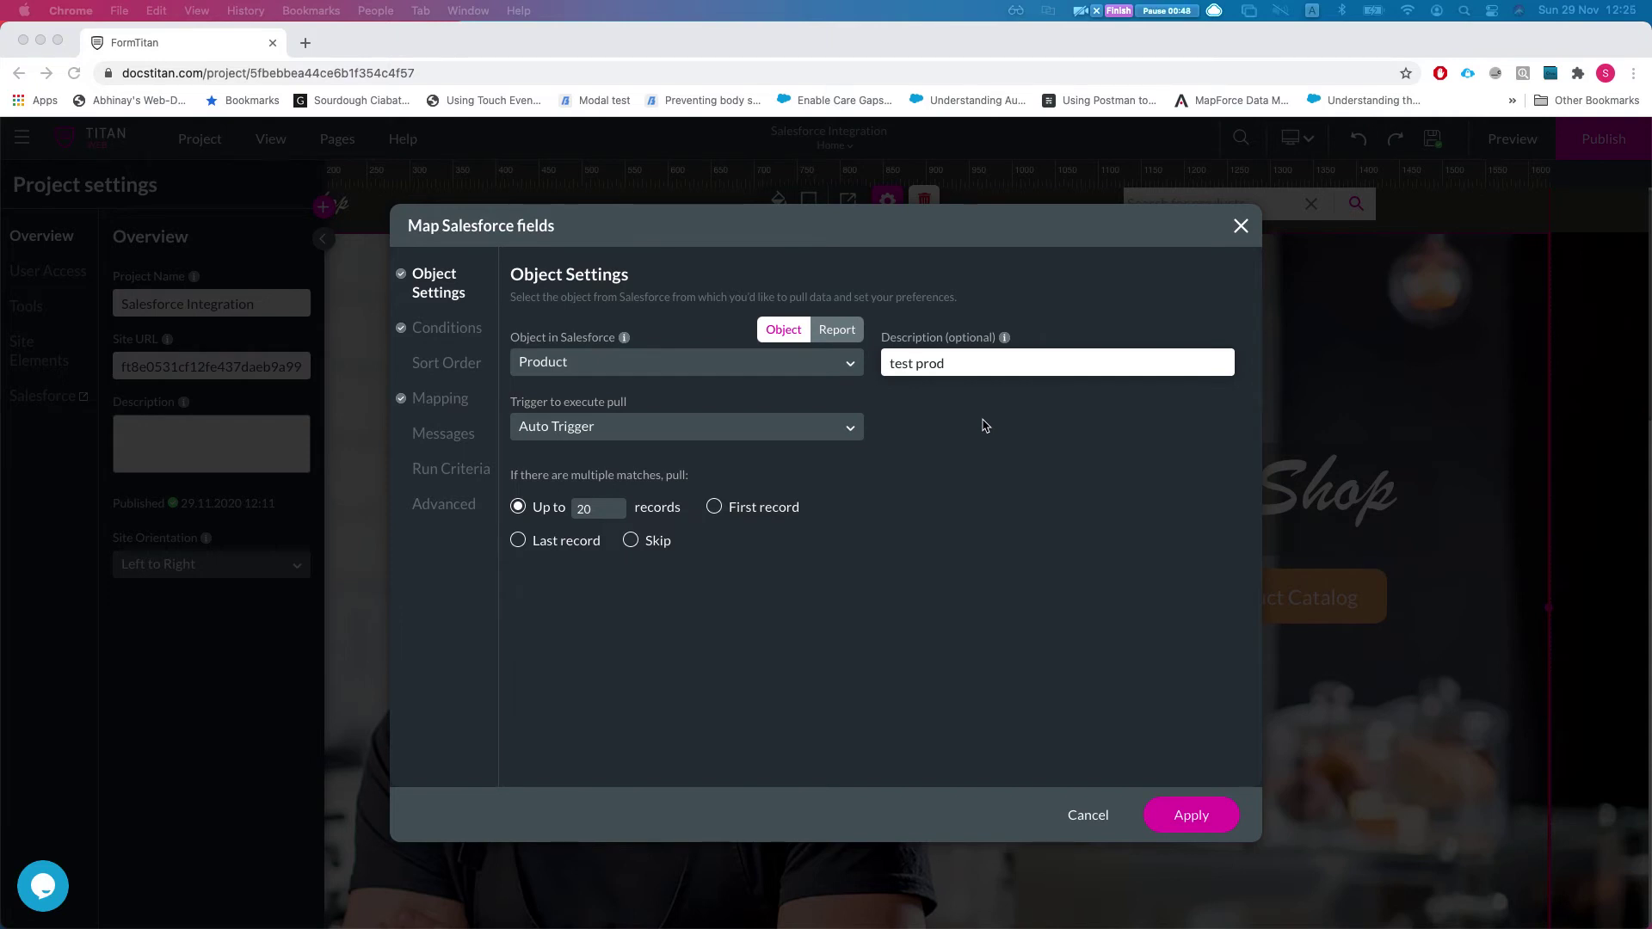
{"action": "left_click", "coordinate": [608, 430]}
{"action": "left_click", "coordinate": [605, 430]}
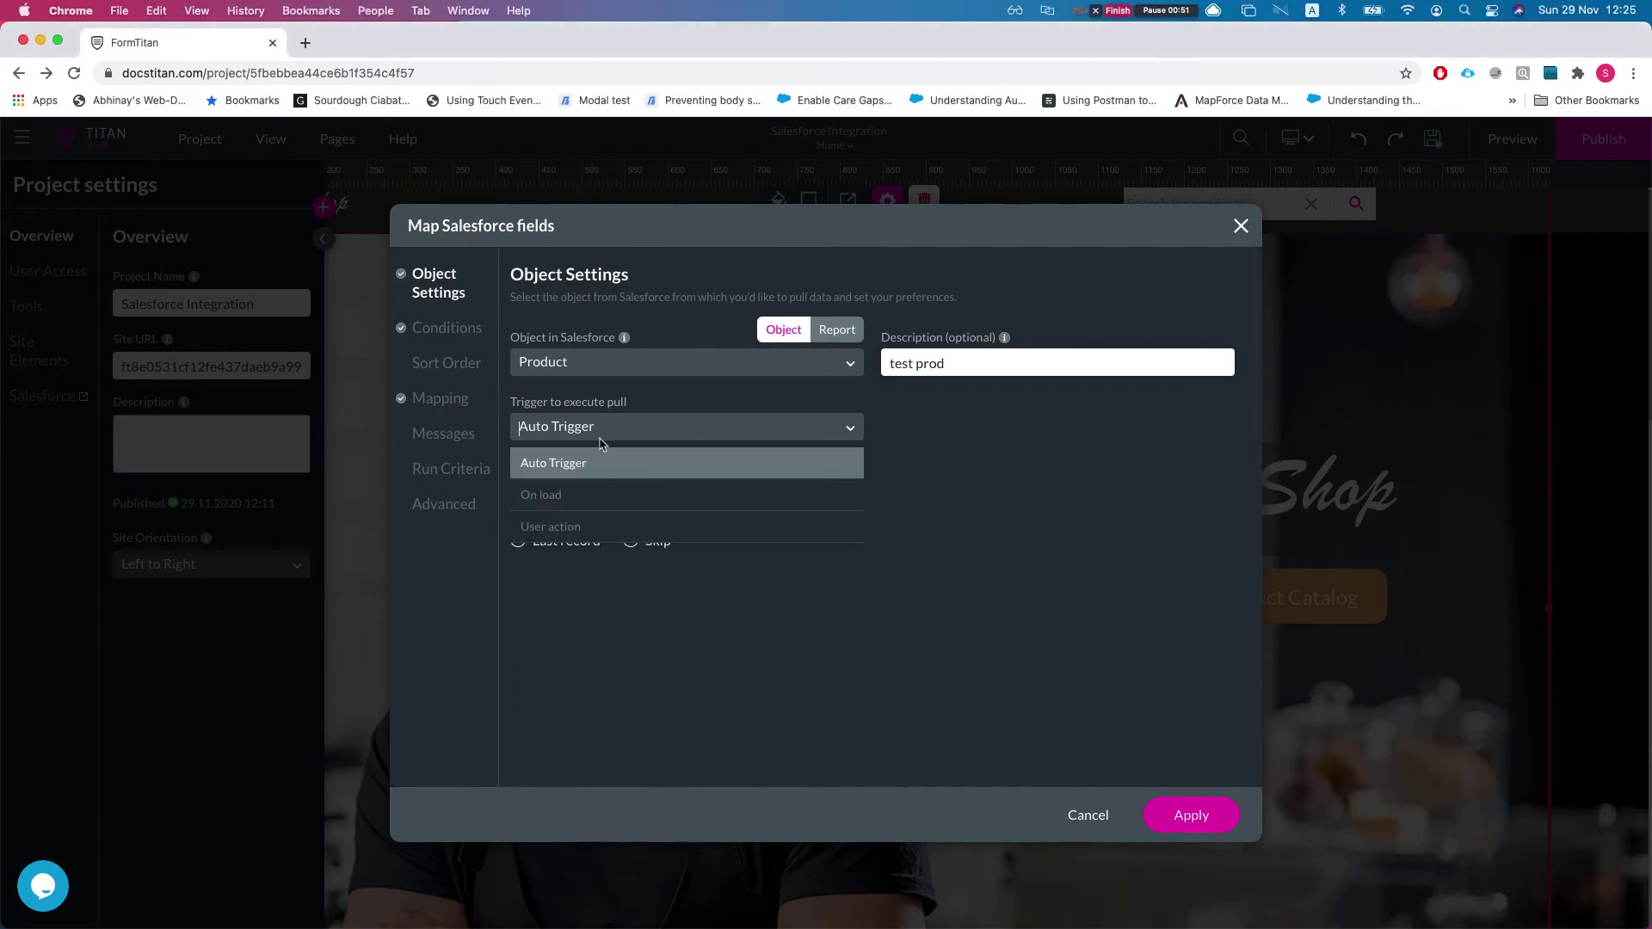
{"action": "left_click", "coordinate": [547, 475]}
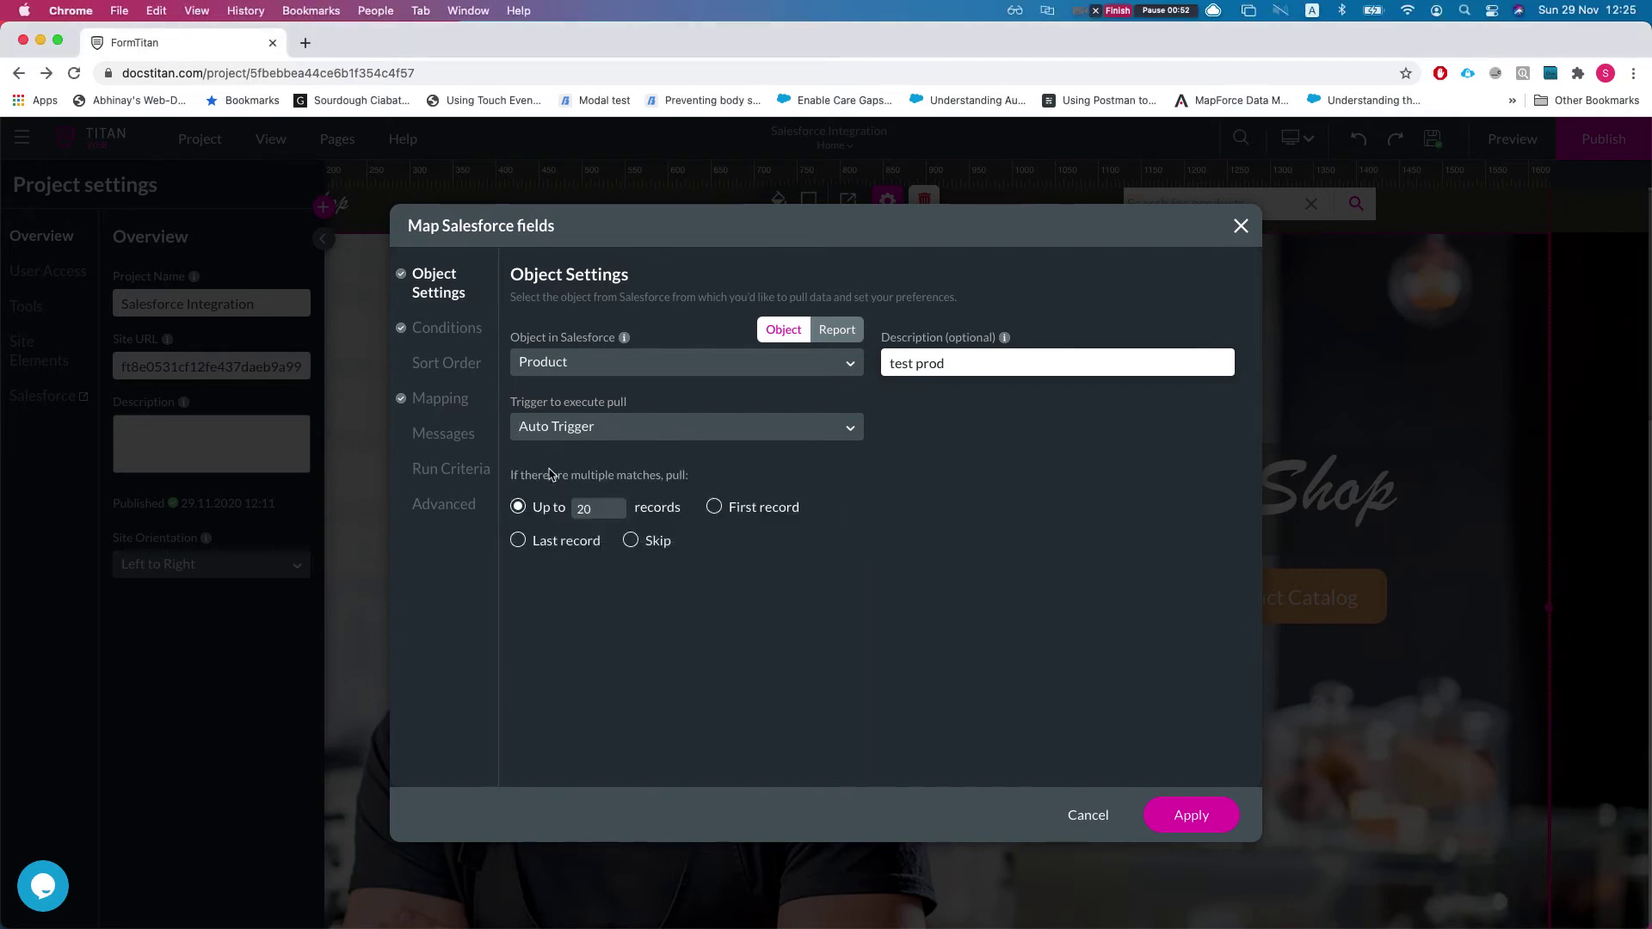
Step: Try comparing the Product Code condition with a static value of 11-
{"action": "left_click", "coordinate": [443, 336]}
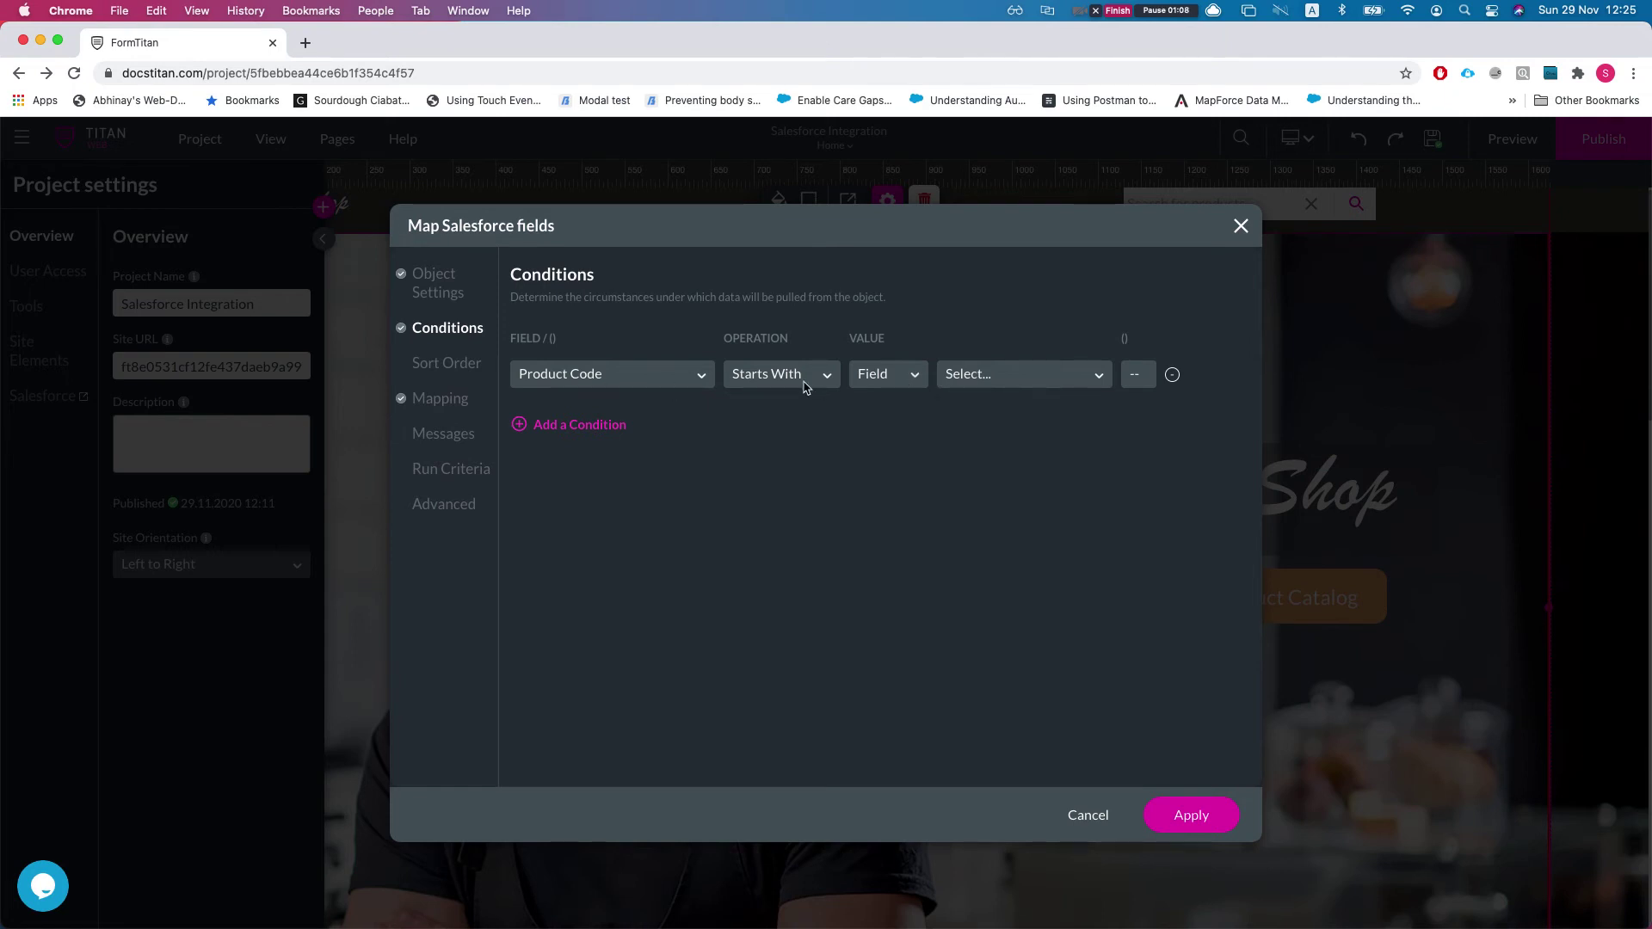
{"action": "left_click", "coordinate": [887, 374]}
{"action": "left_click", "coordinate": [874, 437]}
{"action": "type", "text": "11-"}
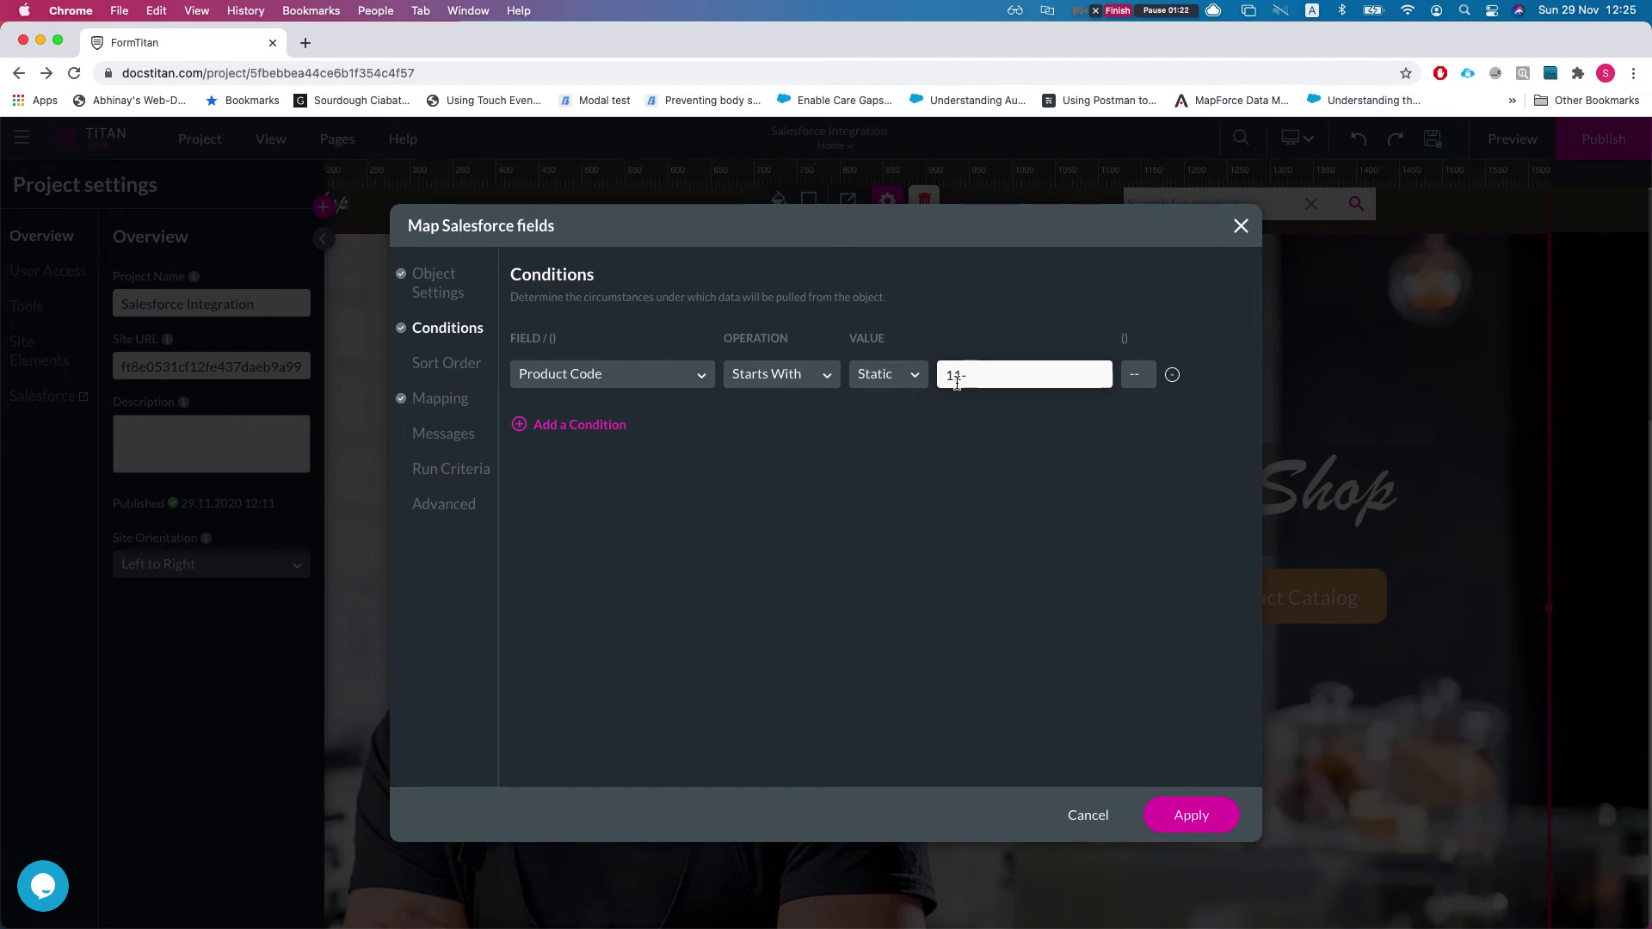
Step: Switch the Product Code condition's value source back to Field and look through the available parameters and page elements
{"action": "left_click", "coordinate": [895, 380]}
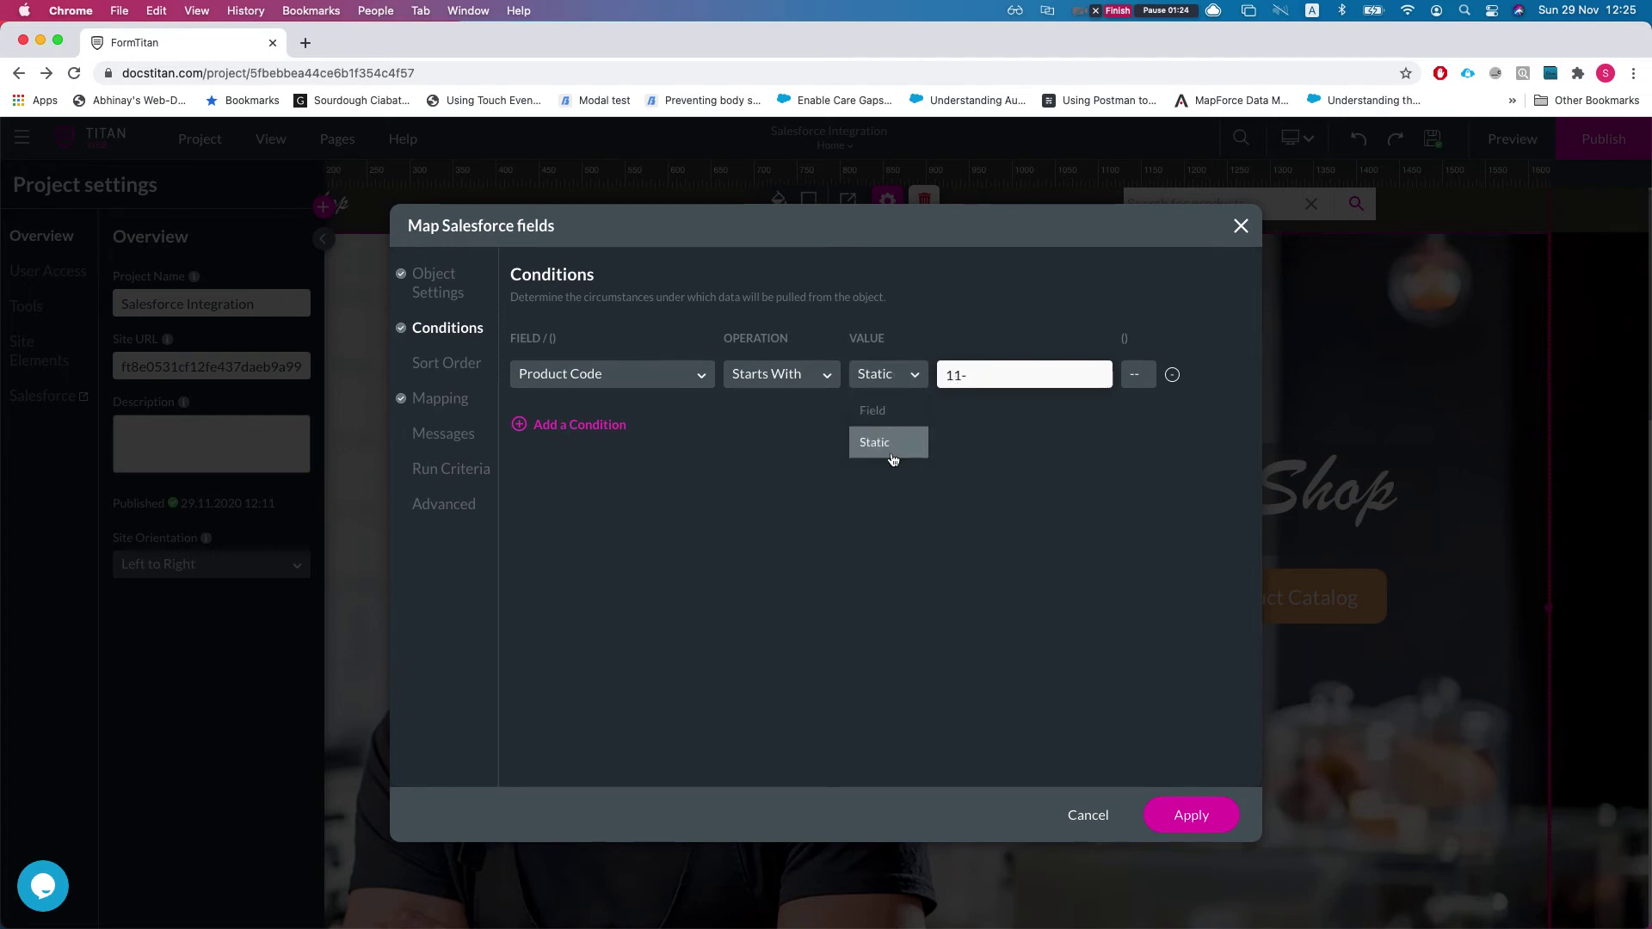
{"action": "left_click", "coordinate": [893, 413]}
{"action": "left_click", "coordinate": [981, 382]}
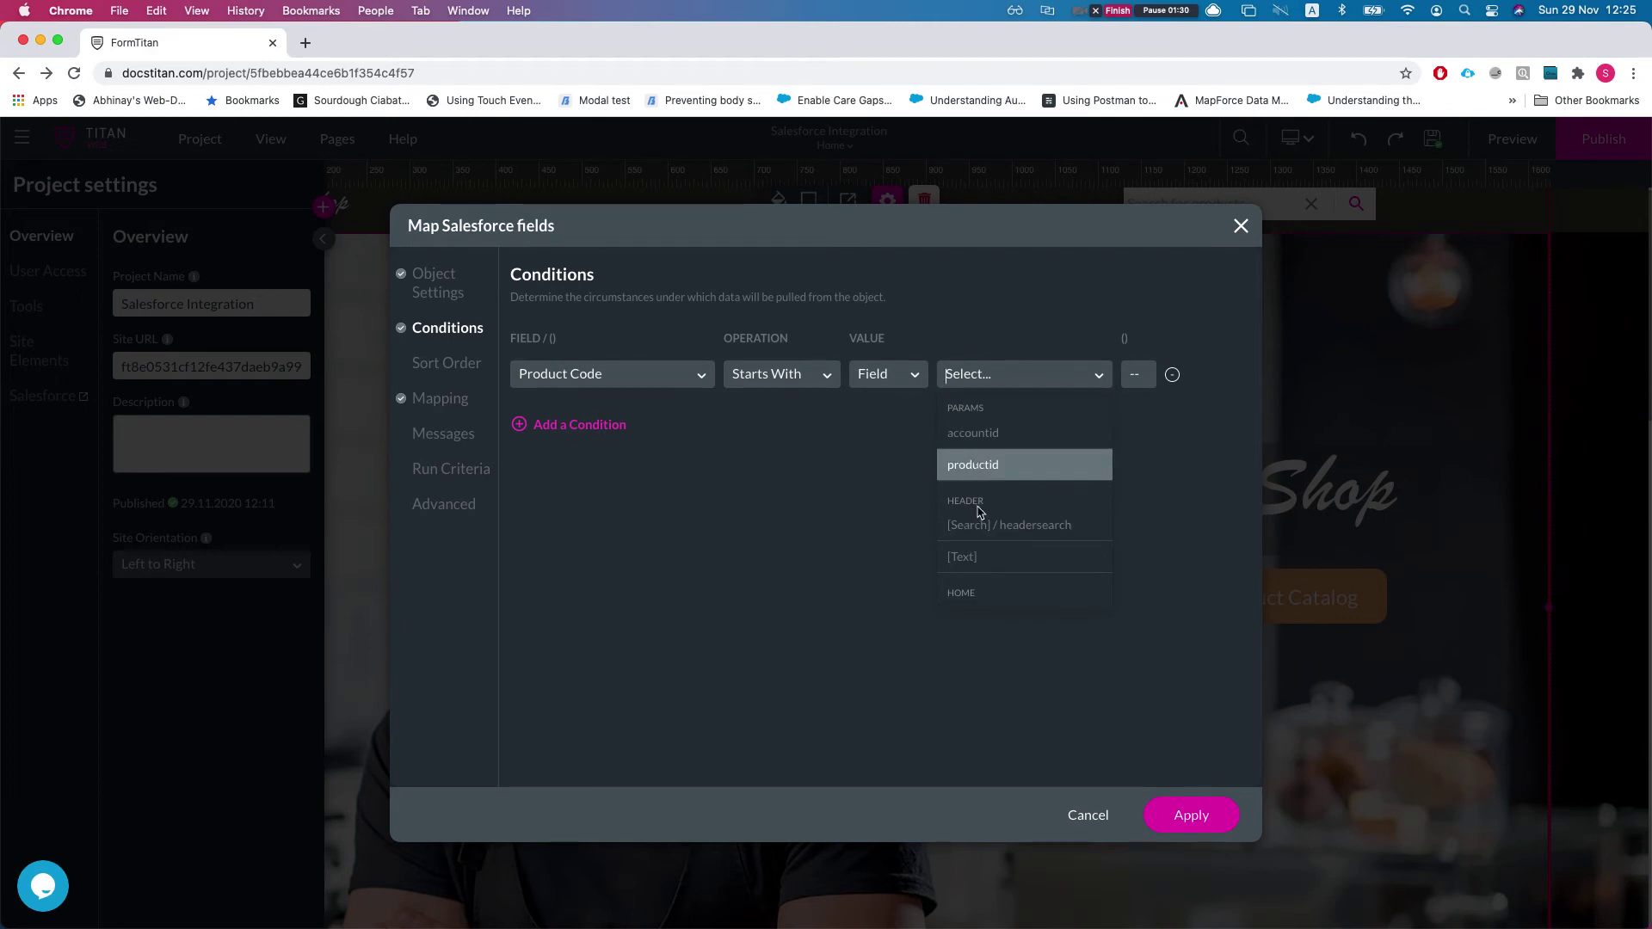
{"action": "scroll", "coordinate": [980, 505], "scroll_direction": "down", "scroll_amount": 3}
{"action": "scroll", "coordinate": [979, 505], "scroll_direction": "up", "scroll_amount": 3}
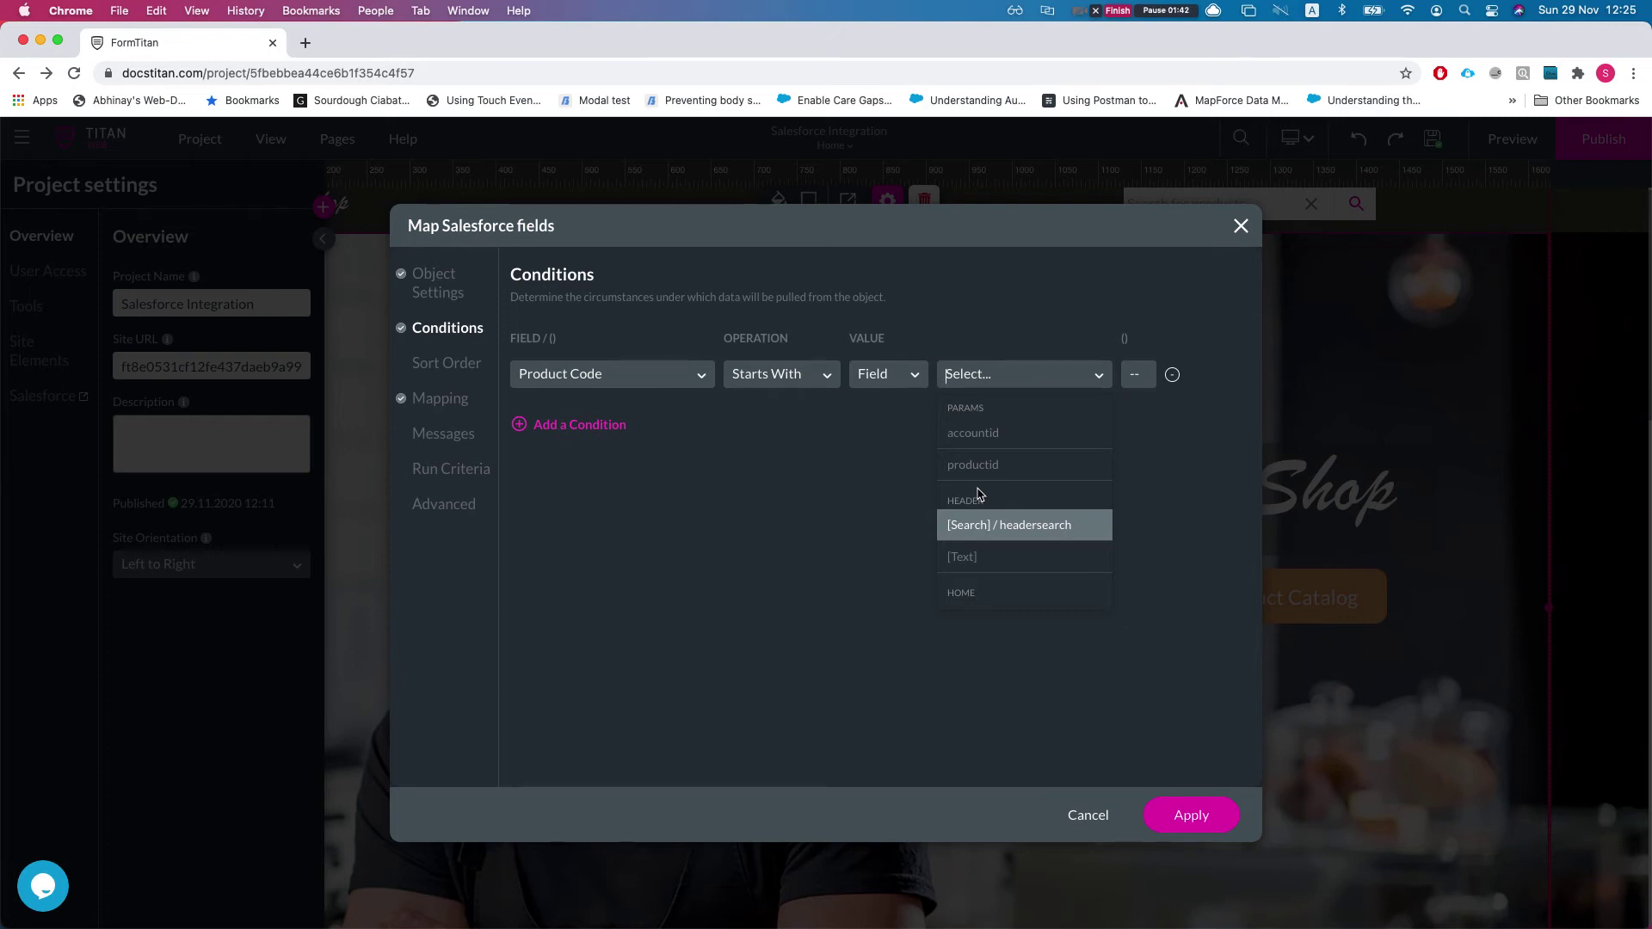
{"action": "left_click", "coordinate": [627, 490]}
{"action": "left_click", "coordinate": [573, 433]}
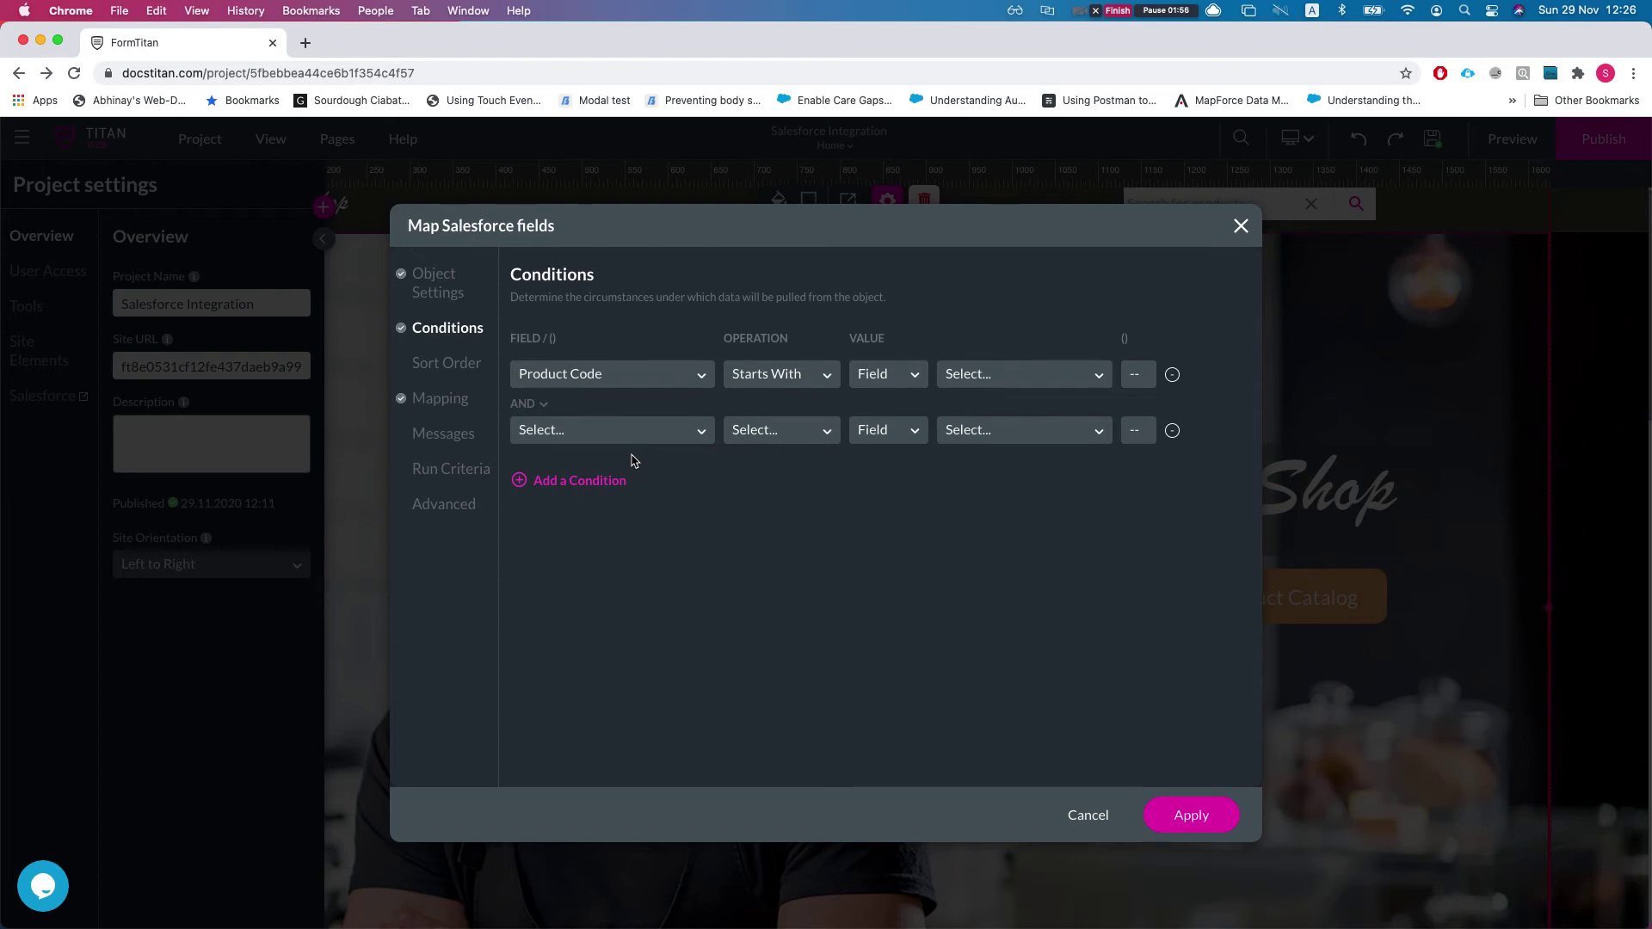
{"action": "left_click", "coordinate": [1172, 431]}
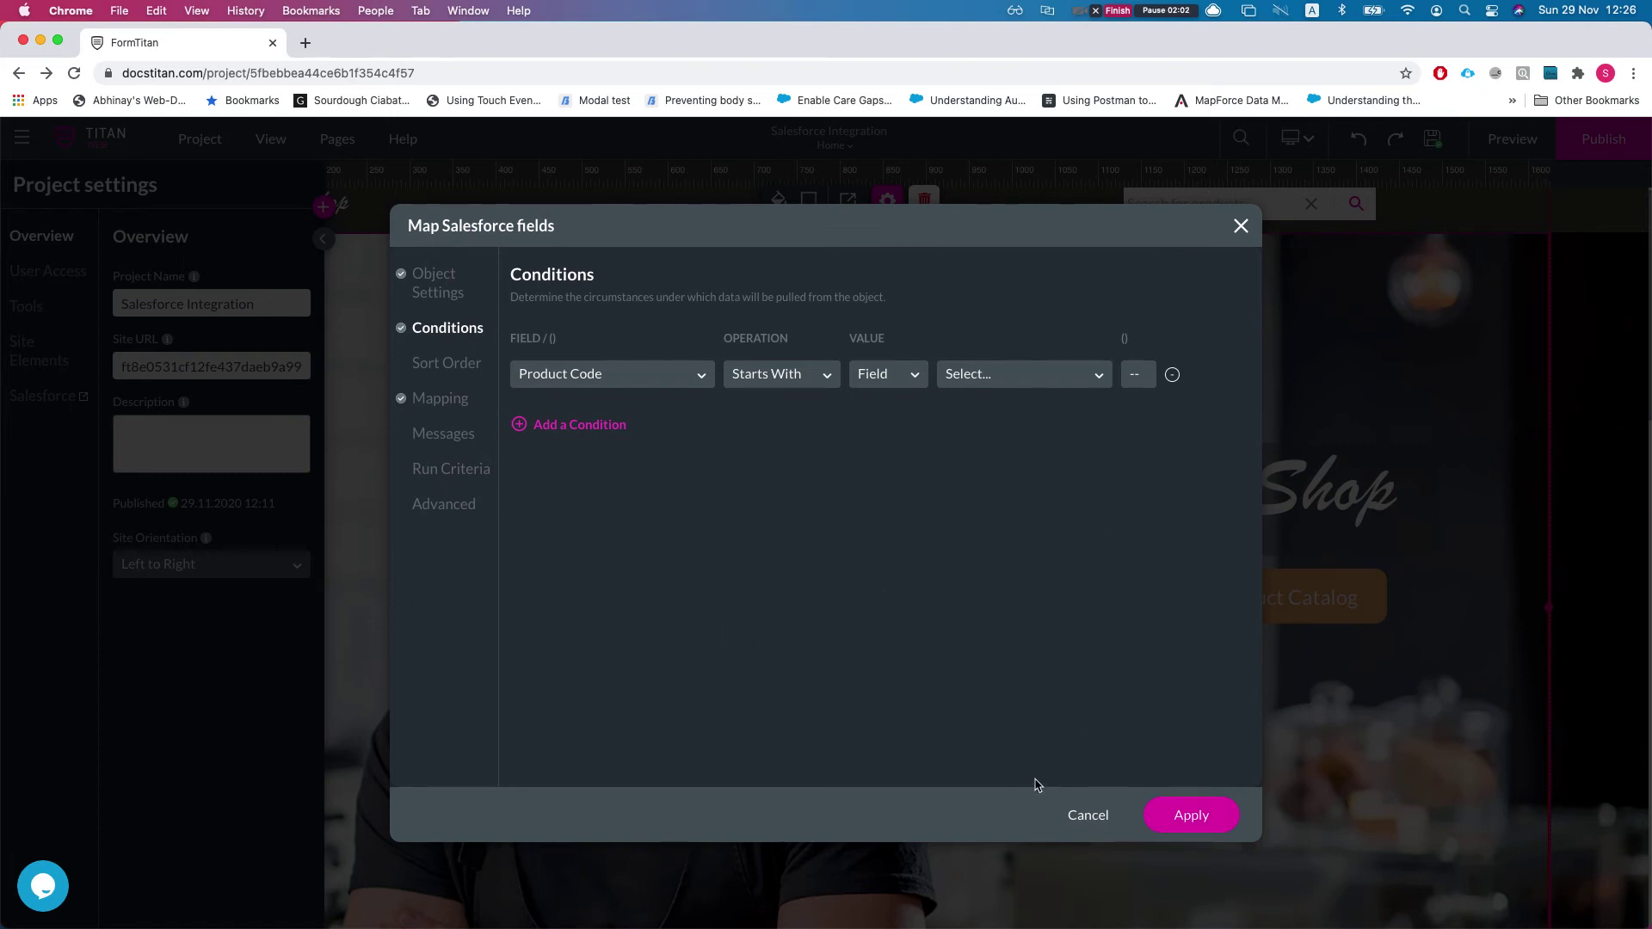
Step: Review only the mapped fields of the Product integration, then leave the Salesforce integration without applying changes
{"action": "left_click", "coordinate": [446, 400]}
{"action": "left_click", "coordinate": [589, 382]}
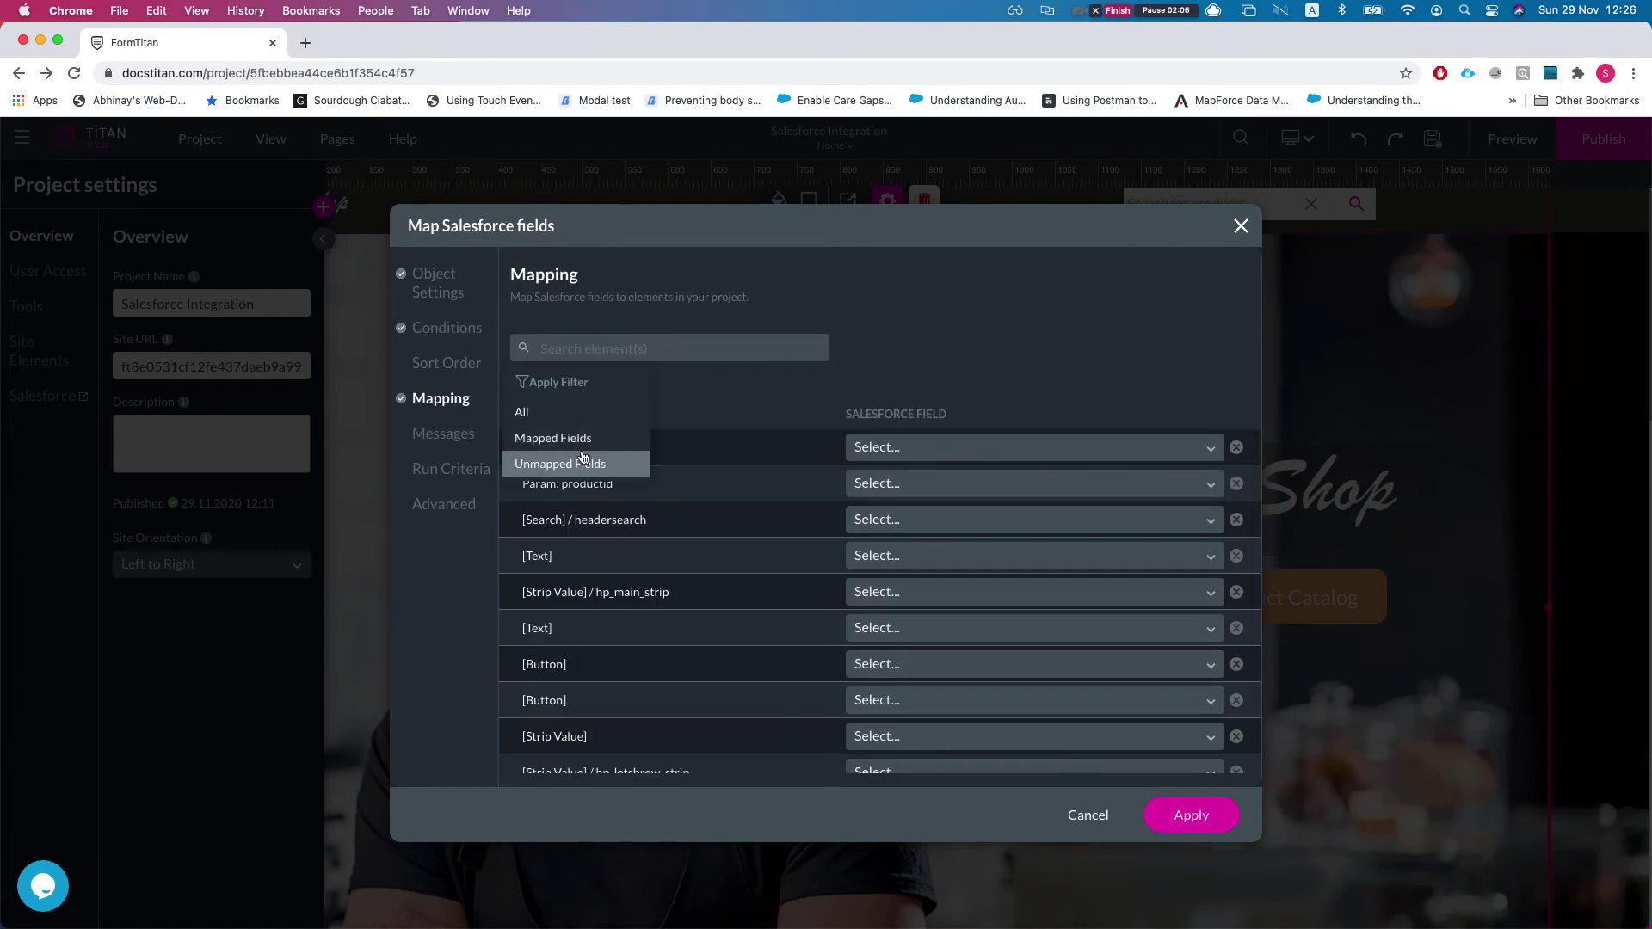
{"action": "left_click", "coordinate": [627, 438]}
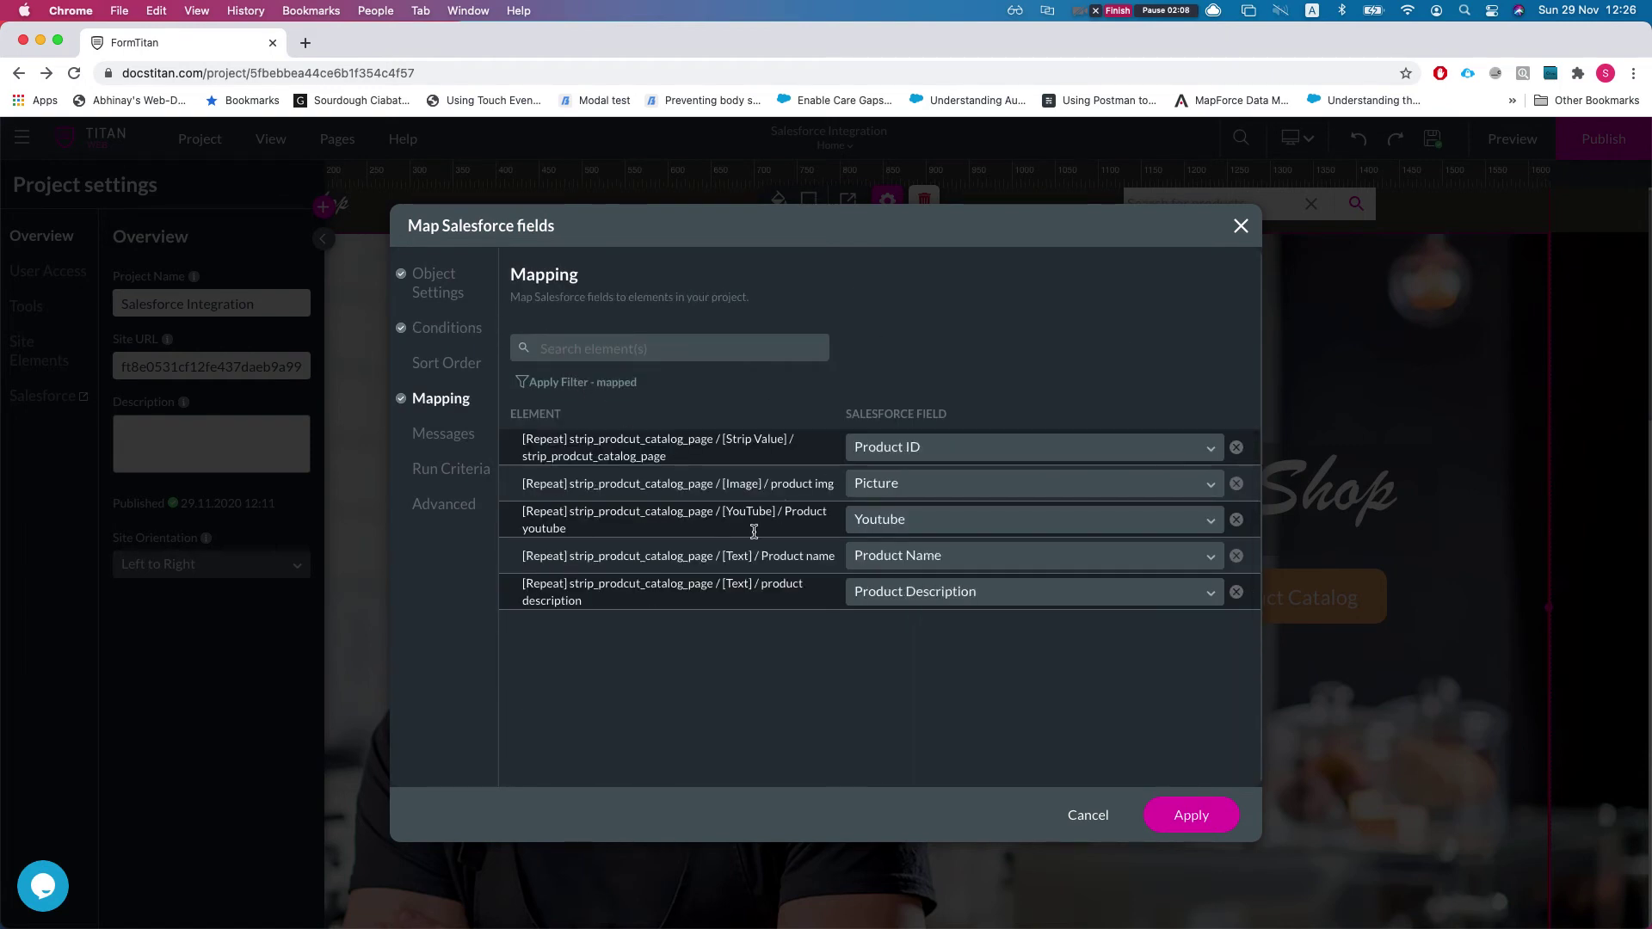
{"action": "left_click", "coordinate": [1090, 816]}
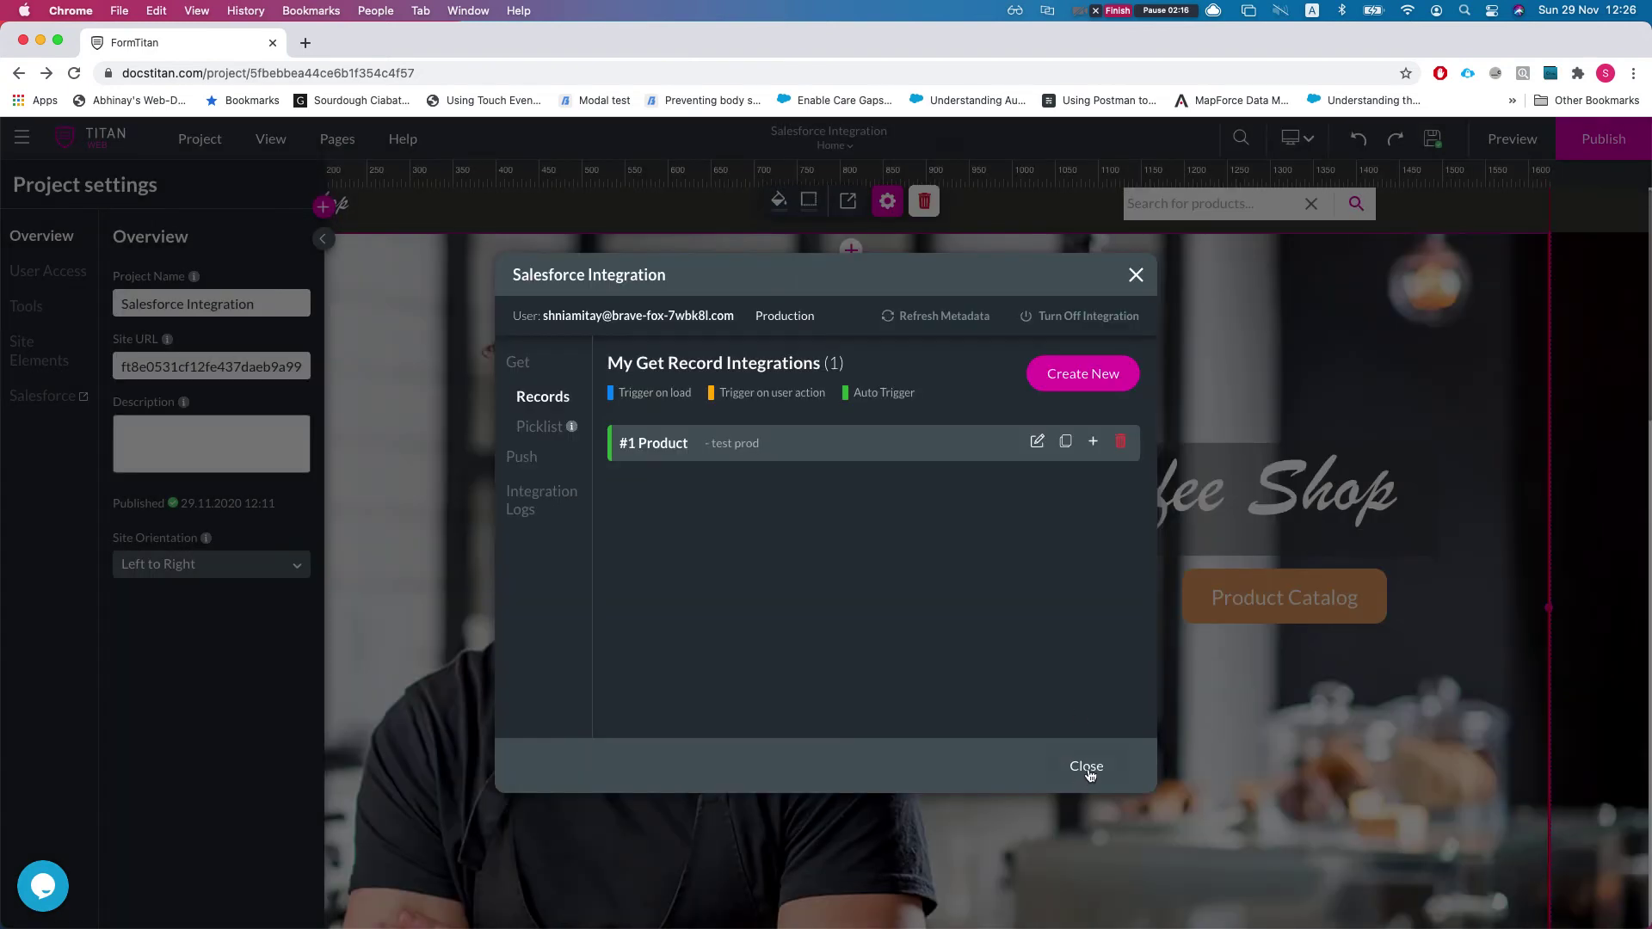
{"action": "left_click", "coordinate": [1086, 767]}
Step: Add a custom project parameter named product_code with a Static value and an empty default, and apply it
{"action": "left_click", "coordinate": [29, 306]}
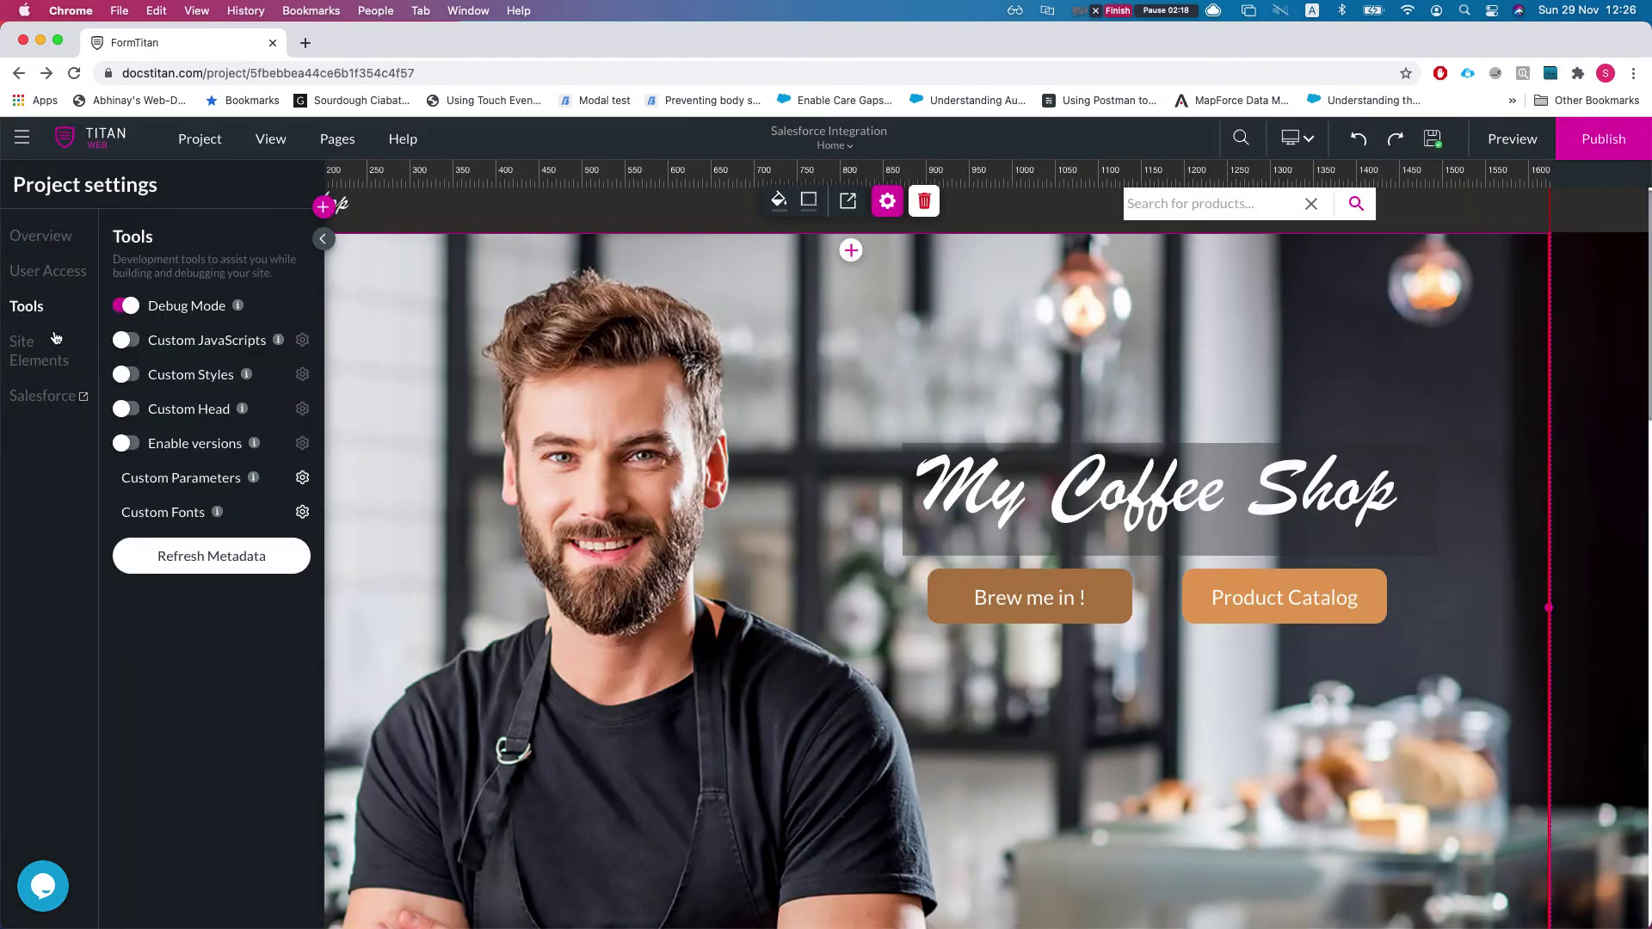
{"action": "left_click", "coordinate": [302, 479]}
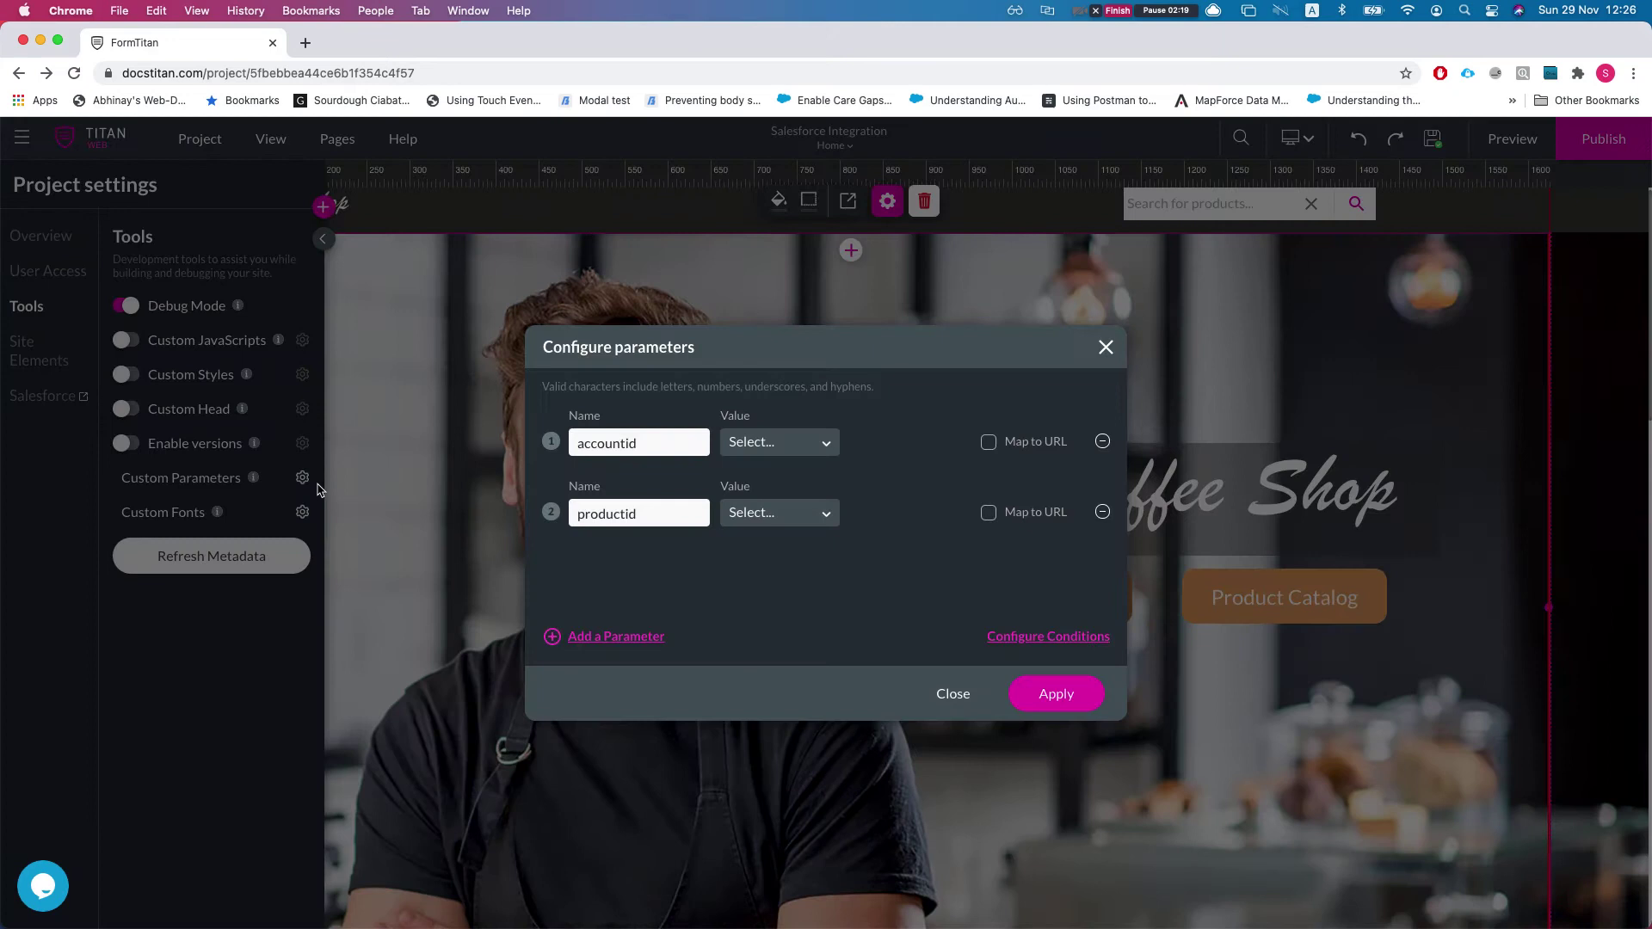
{"action": "left_click", "coordinate": [597, 641]}
{"action": "double_click", "coordinate": [607, 581]}
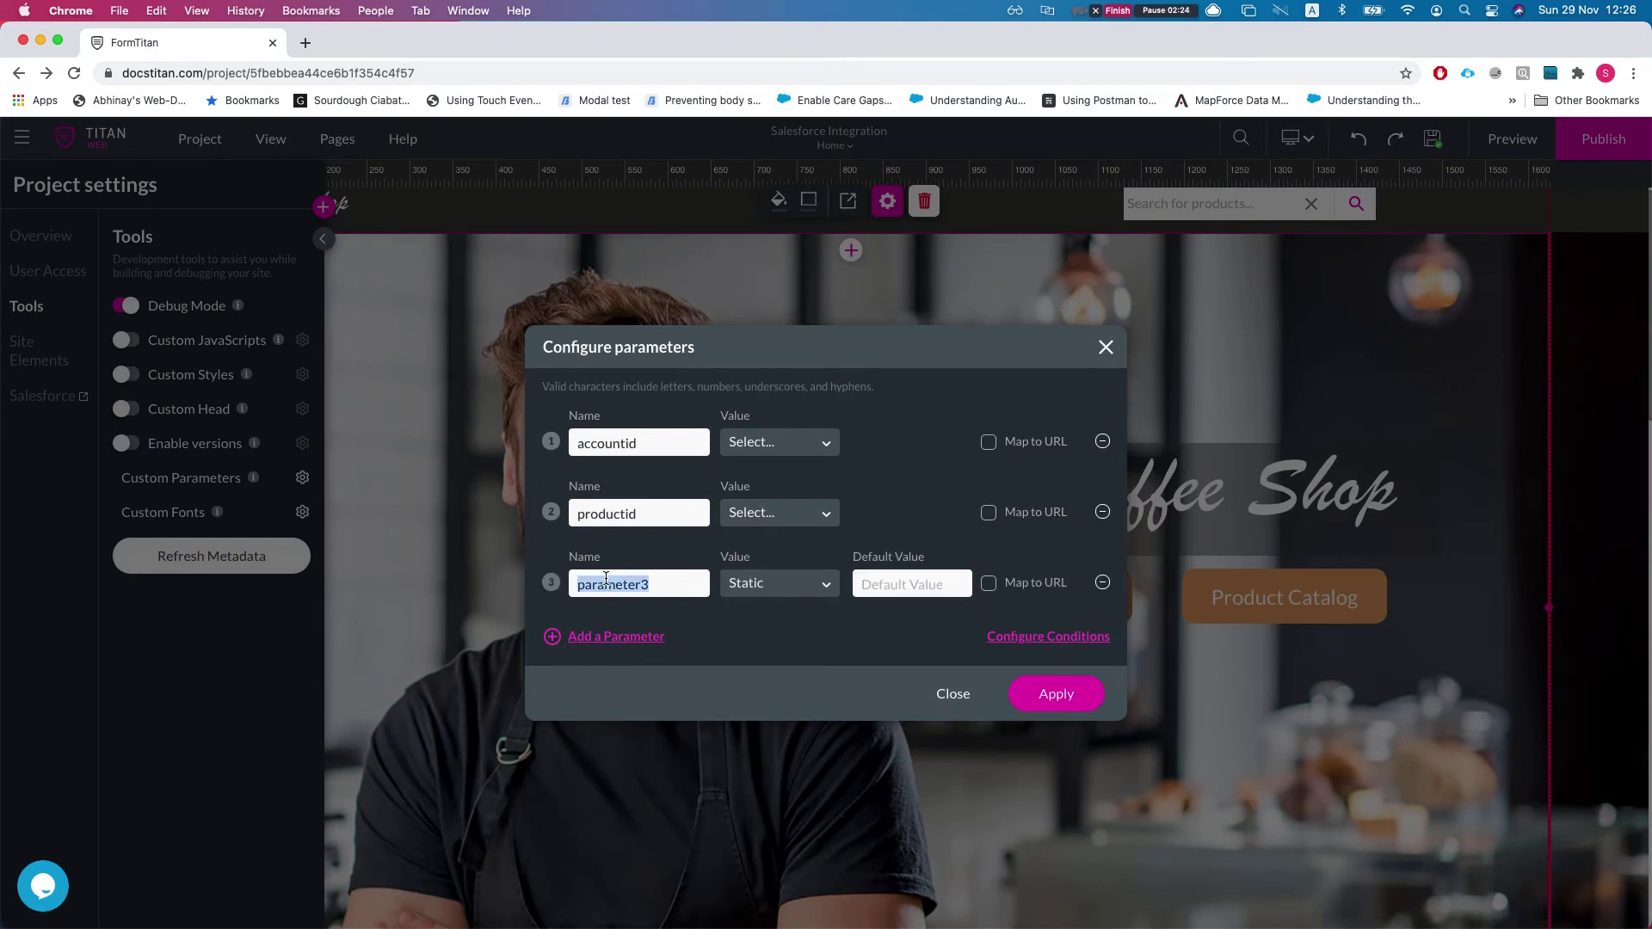
{"action": "type", "text": "i"}
{"action": "key", "text": "BackSpace"}
{"action": "type", "text": "pr"}
{"action": "key", "text": "BackSpace"}
{"action": "key", "text": "BackSpace"}
{"action": "type", "text": "productid"}
{"action": "key", "text": "BackSpace"}
{"action": "key", "text": "BackSpace"}
{"action": "type", "text": "duct_code"}
{"action": "left_click", "coordinate": [802, 588]}
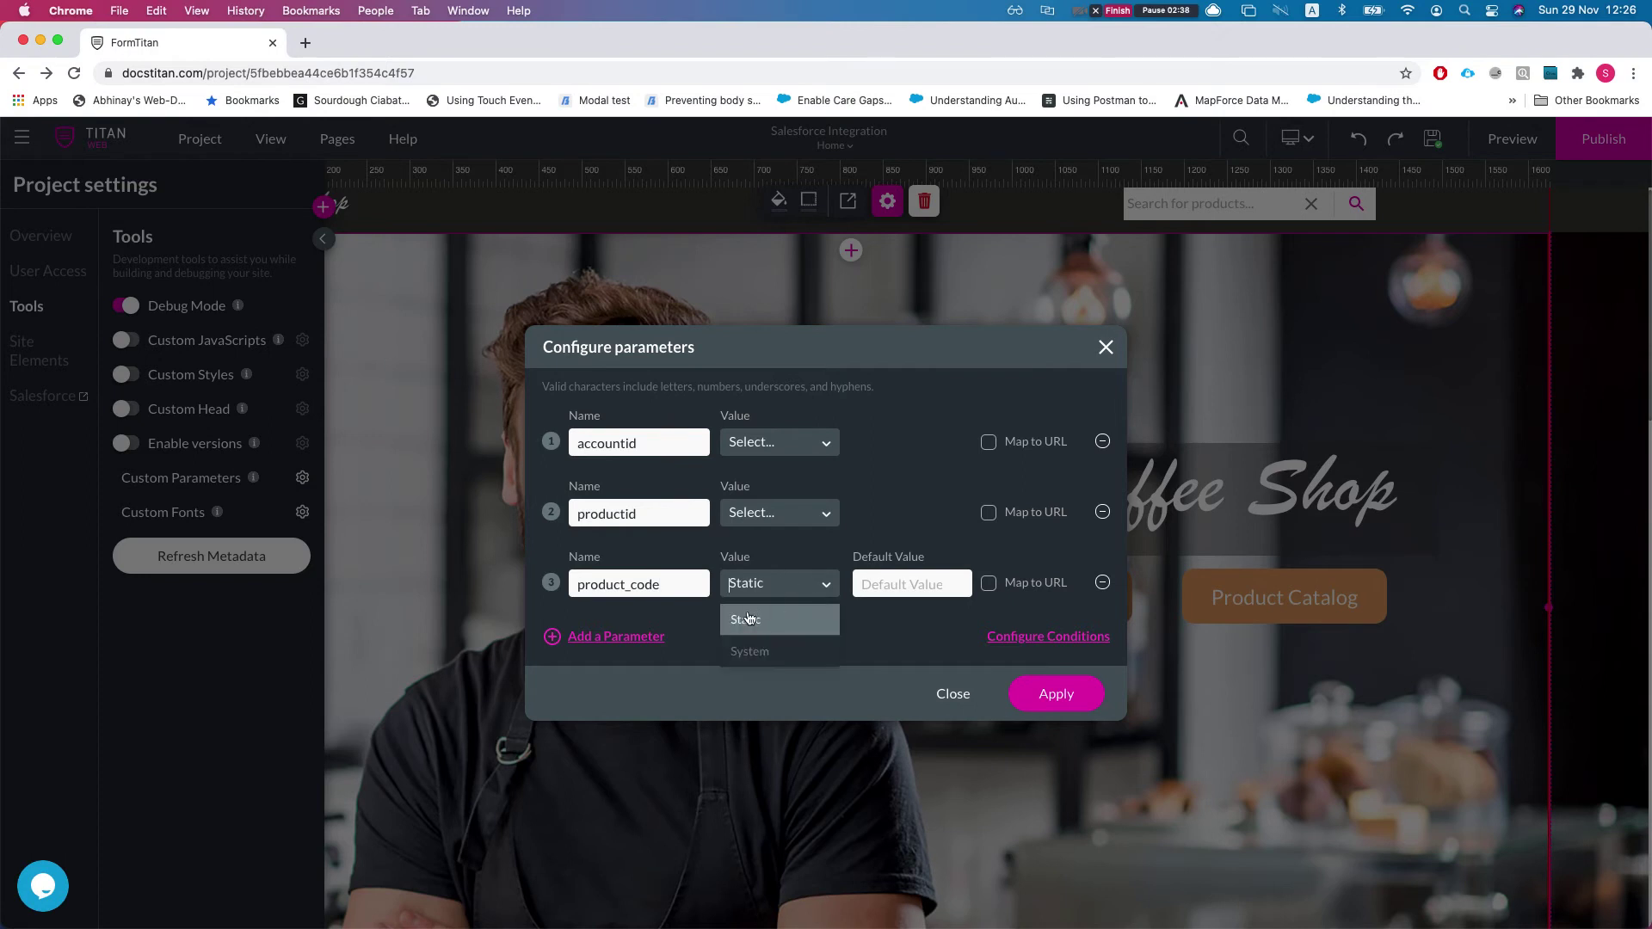
{"action": "left_click", "coordinate": [905, 534]}
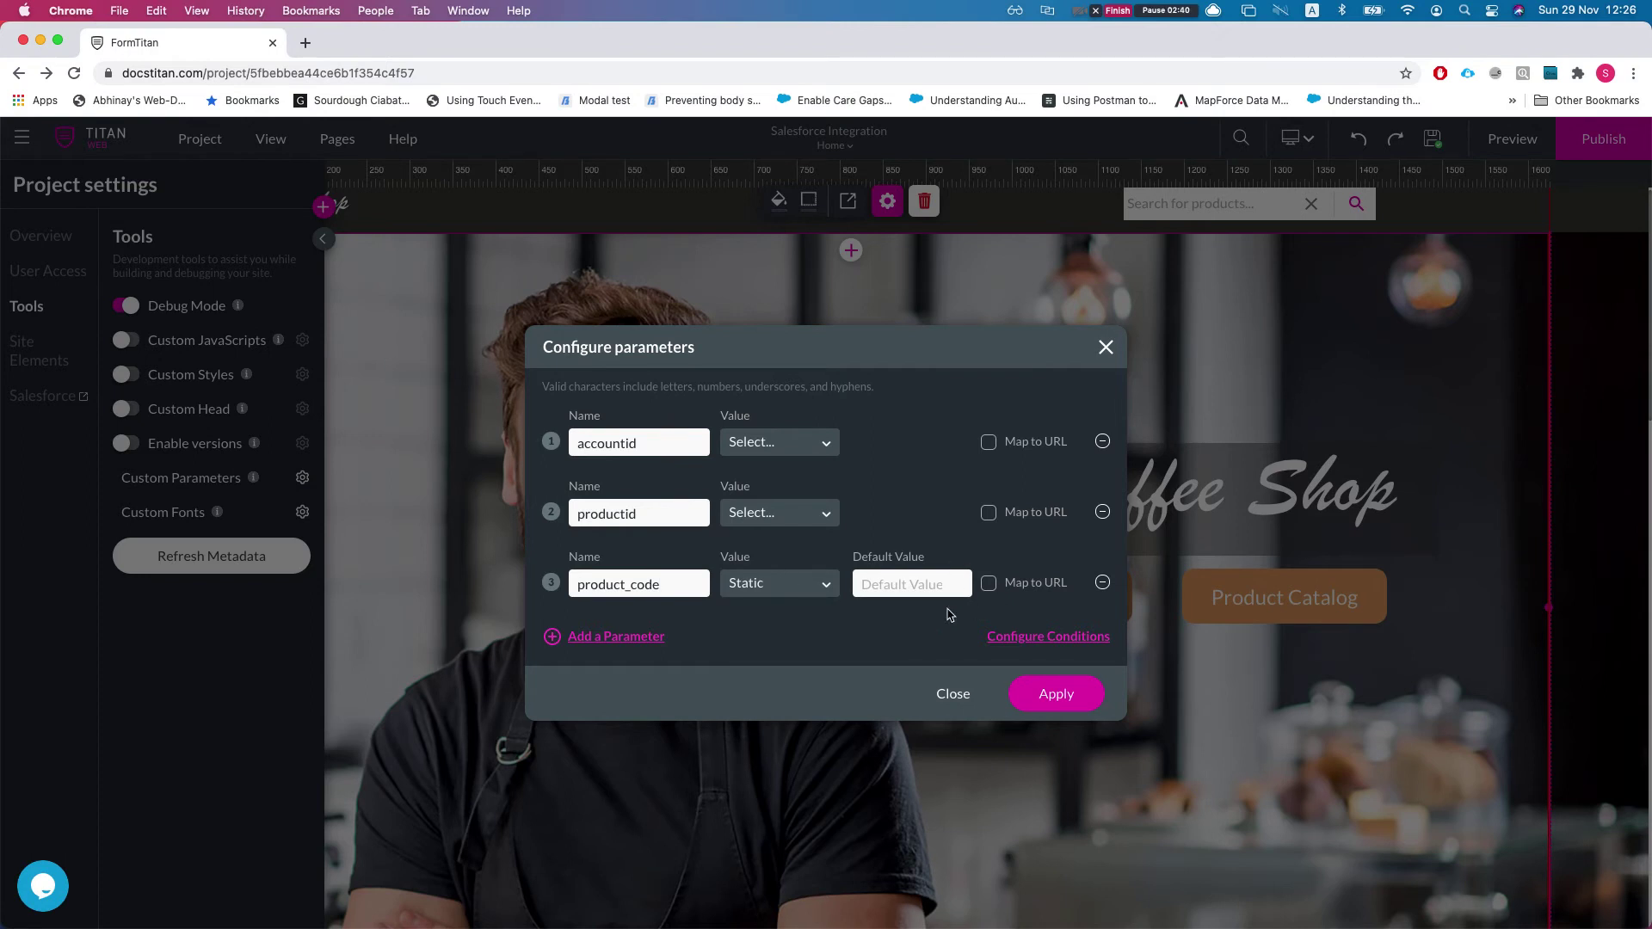
{"action": "left_click", "coordinate": [1059, 694]}
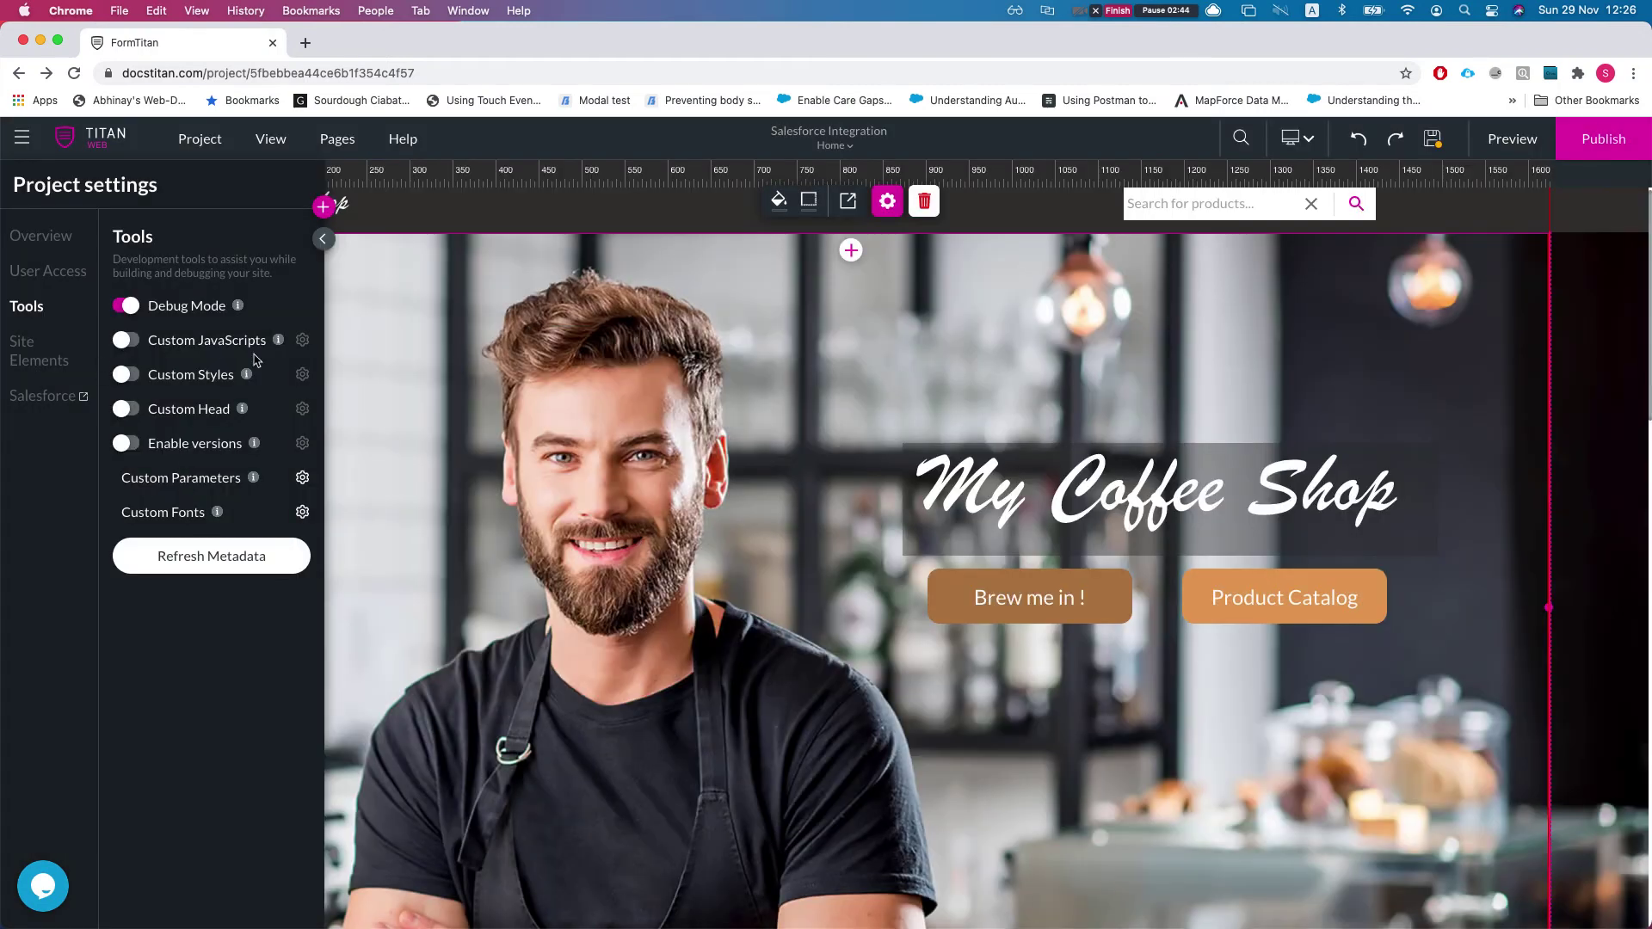
Step: Set the Product integration's Product Code condition to start with the product_code field and apply the integration
{"action": "left_click", "coordinate": [49, 396]}
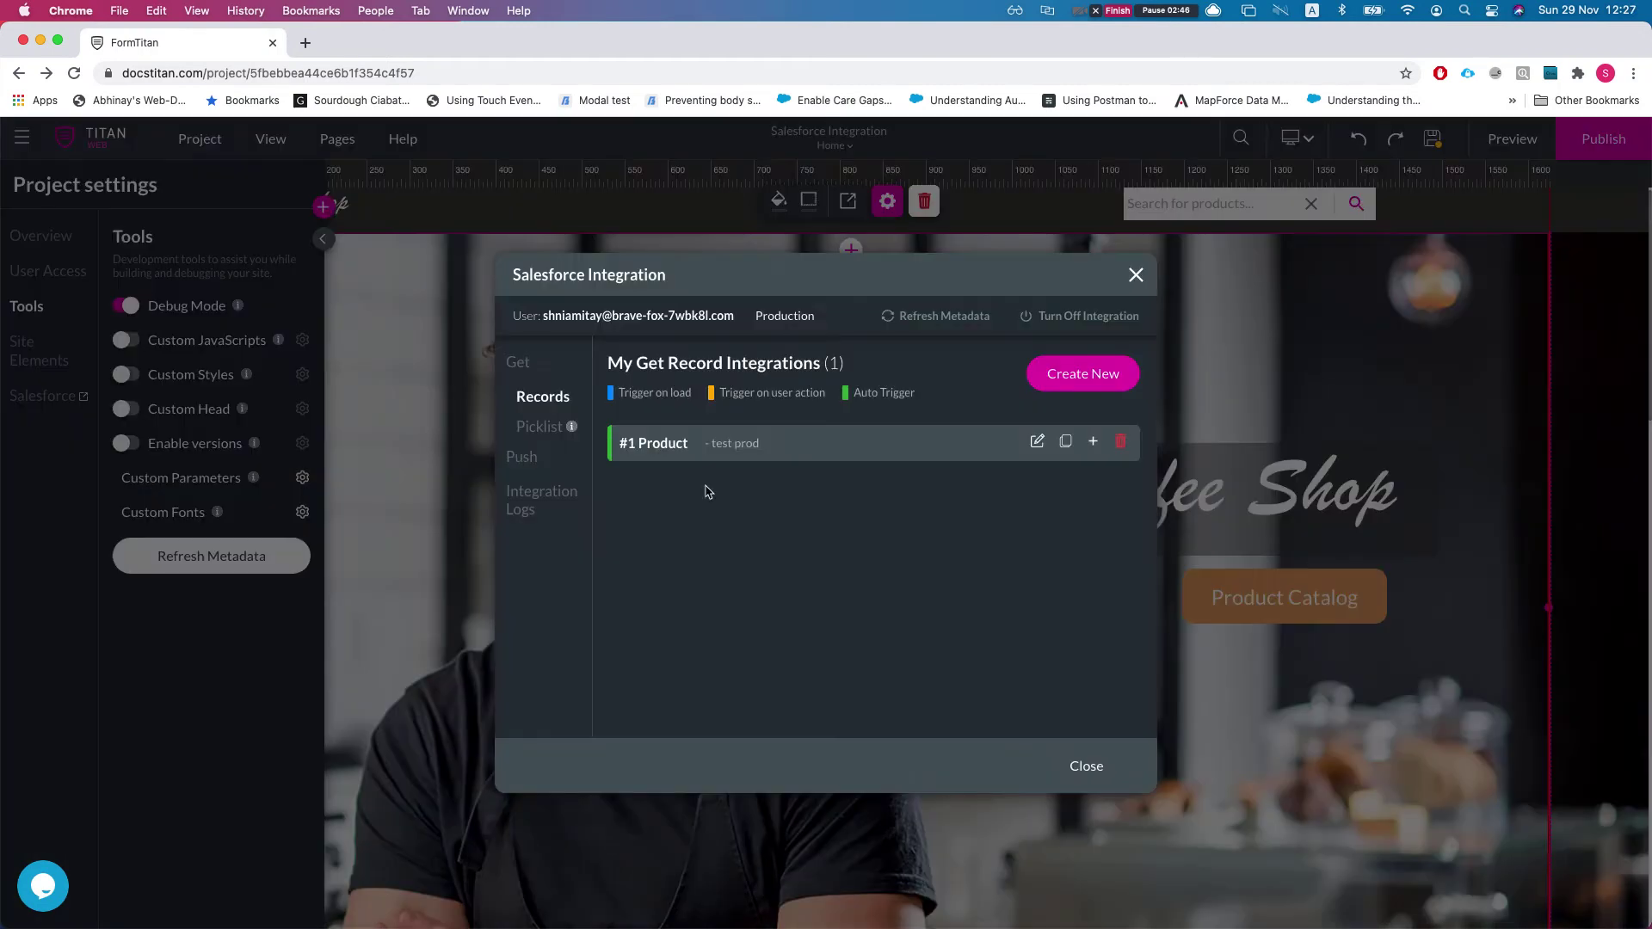
{"action": "left_click", "coordinate": [1037, 442]}
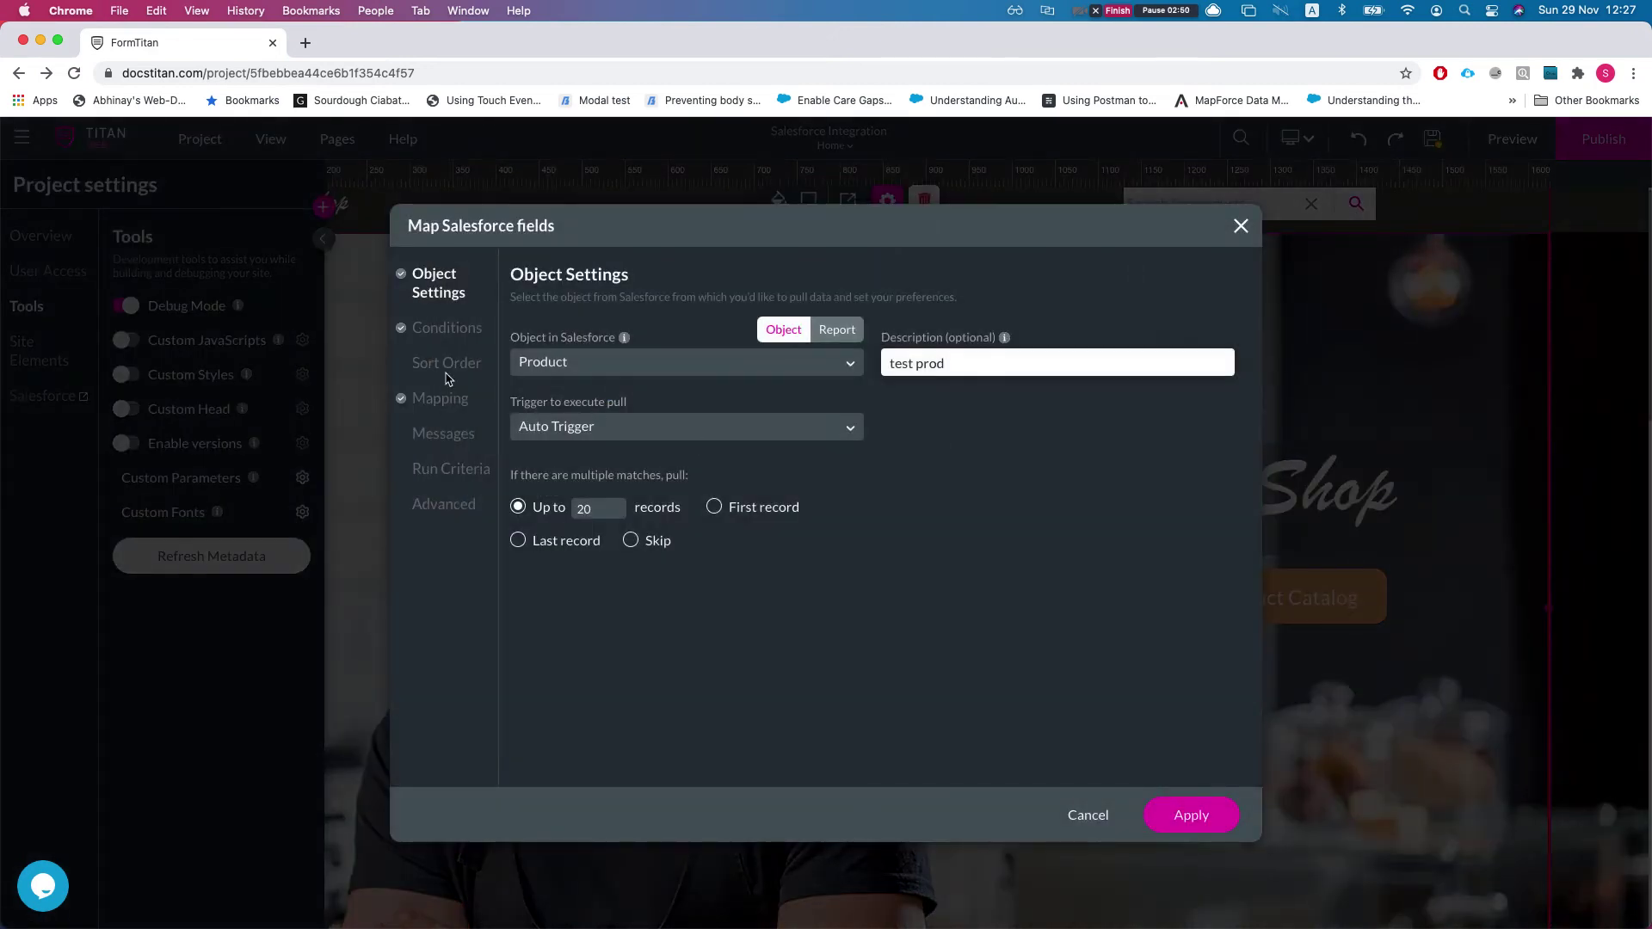
{"action": "left_click", "coordinate": [448, 332]}
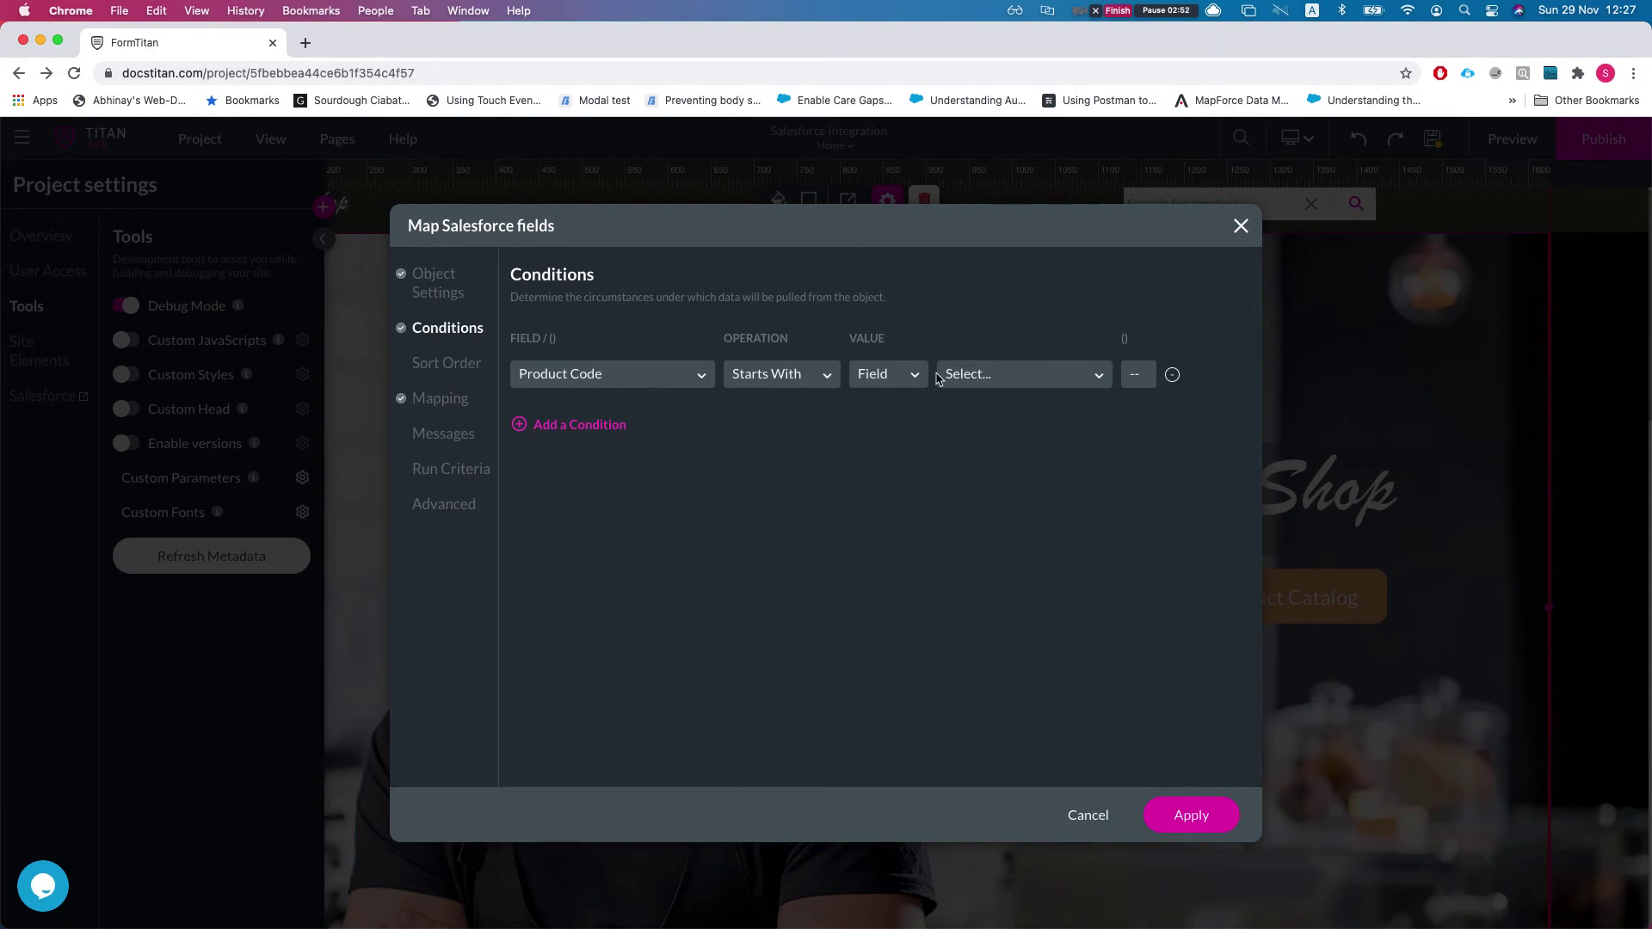
{"action": "left_click", "coordinate": [1035, 379]}
{"action": "left_click", "coordinate": [1018, 504]}
{"action": "left_click", "coordinate": [561, 428]}
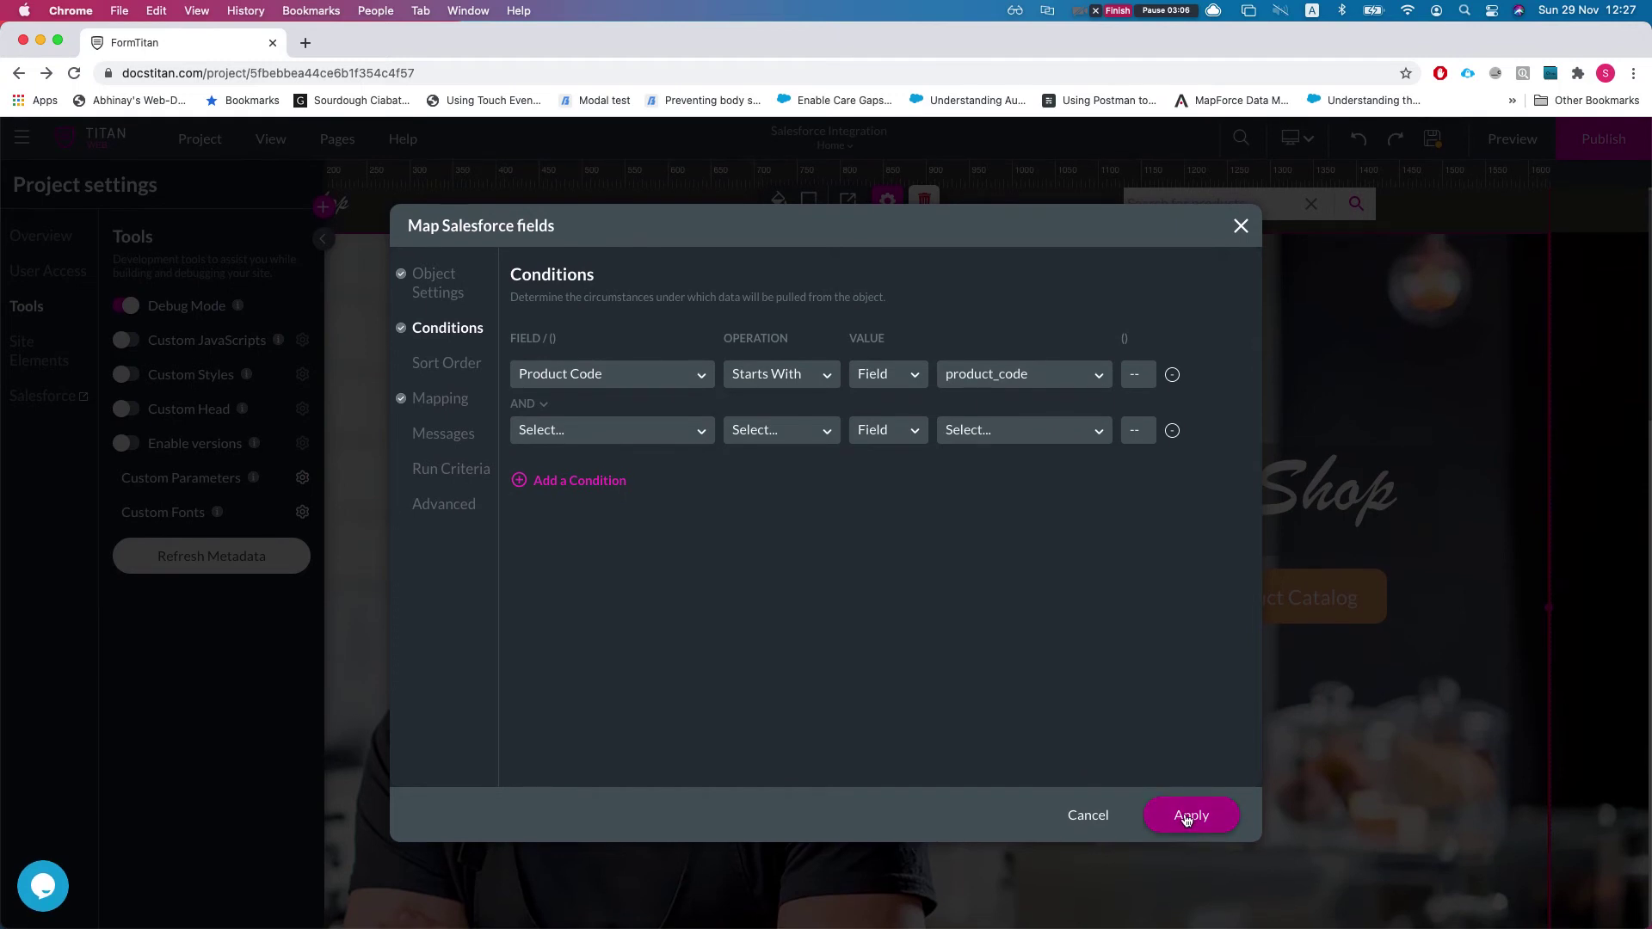
{"action": "left_click", "coordinate": [1172, 431]}
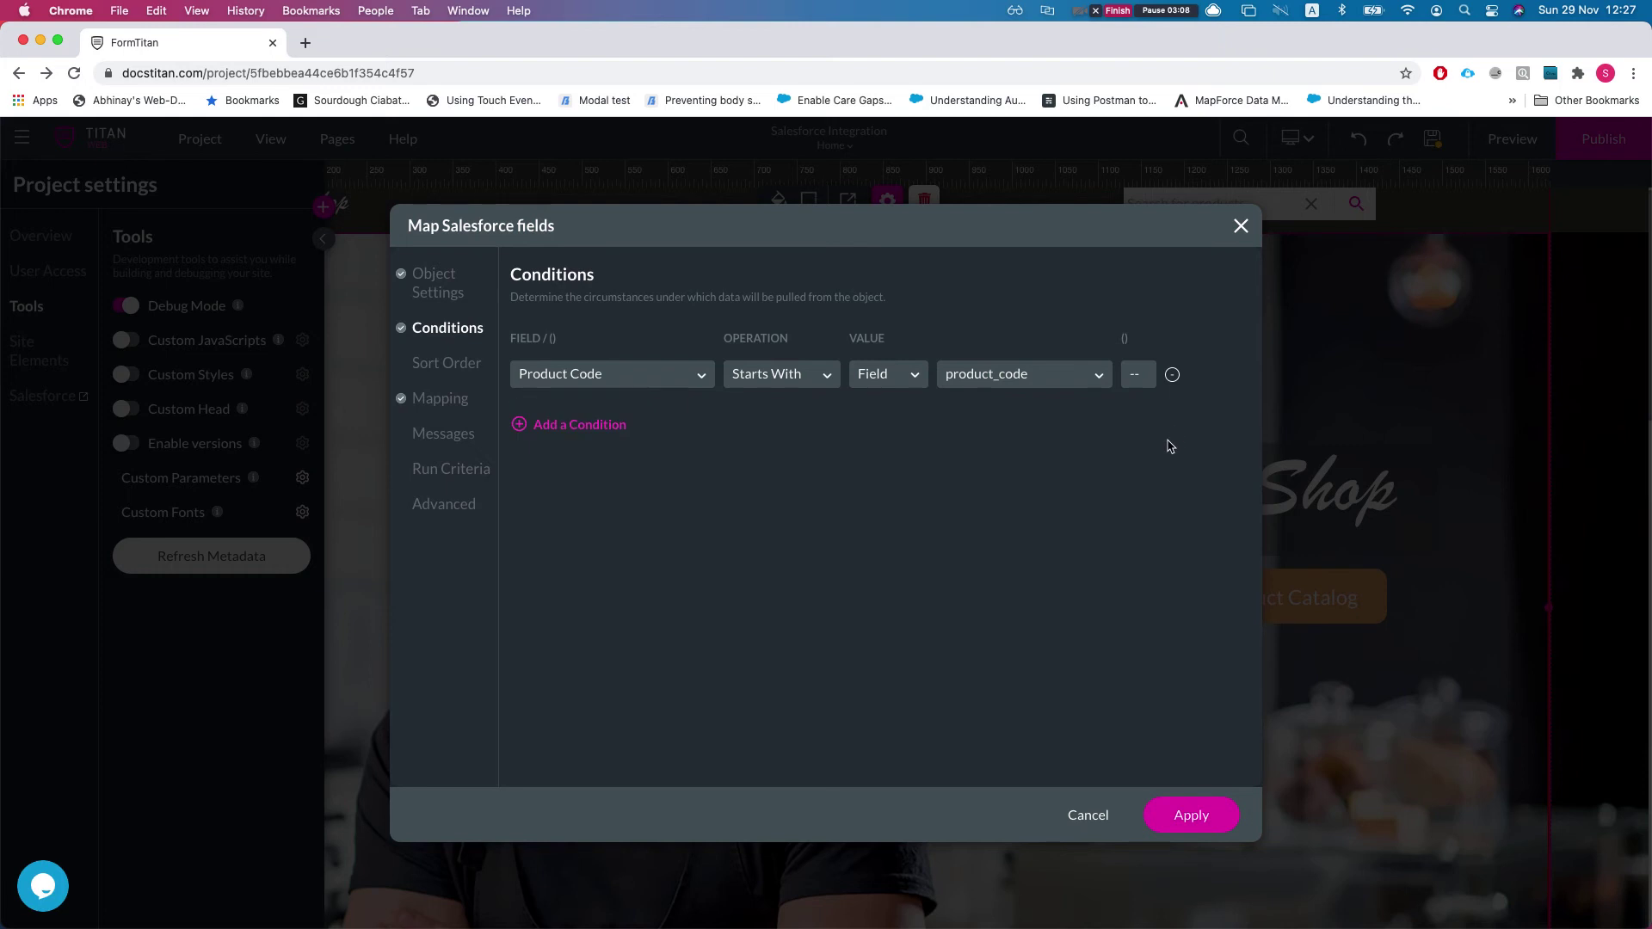
{"action": "left_click", "coordinate": [1188, 813]}
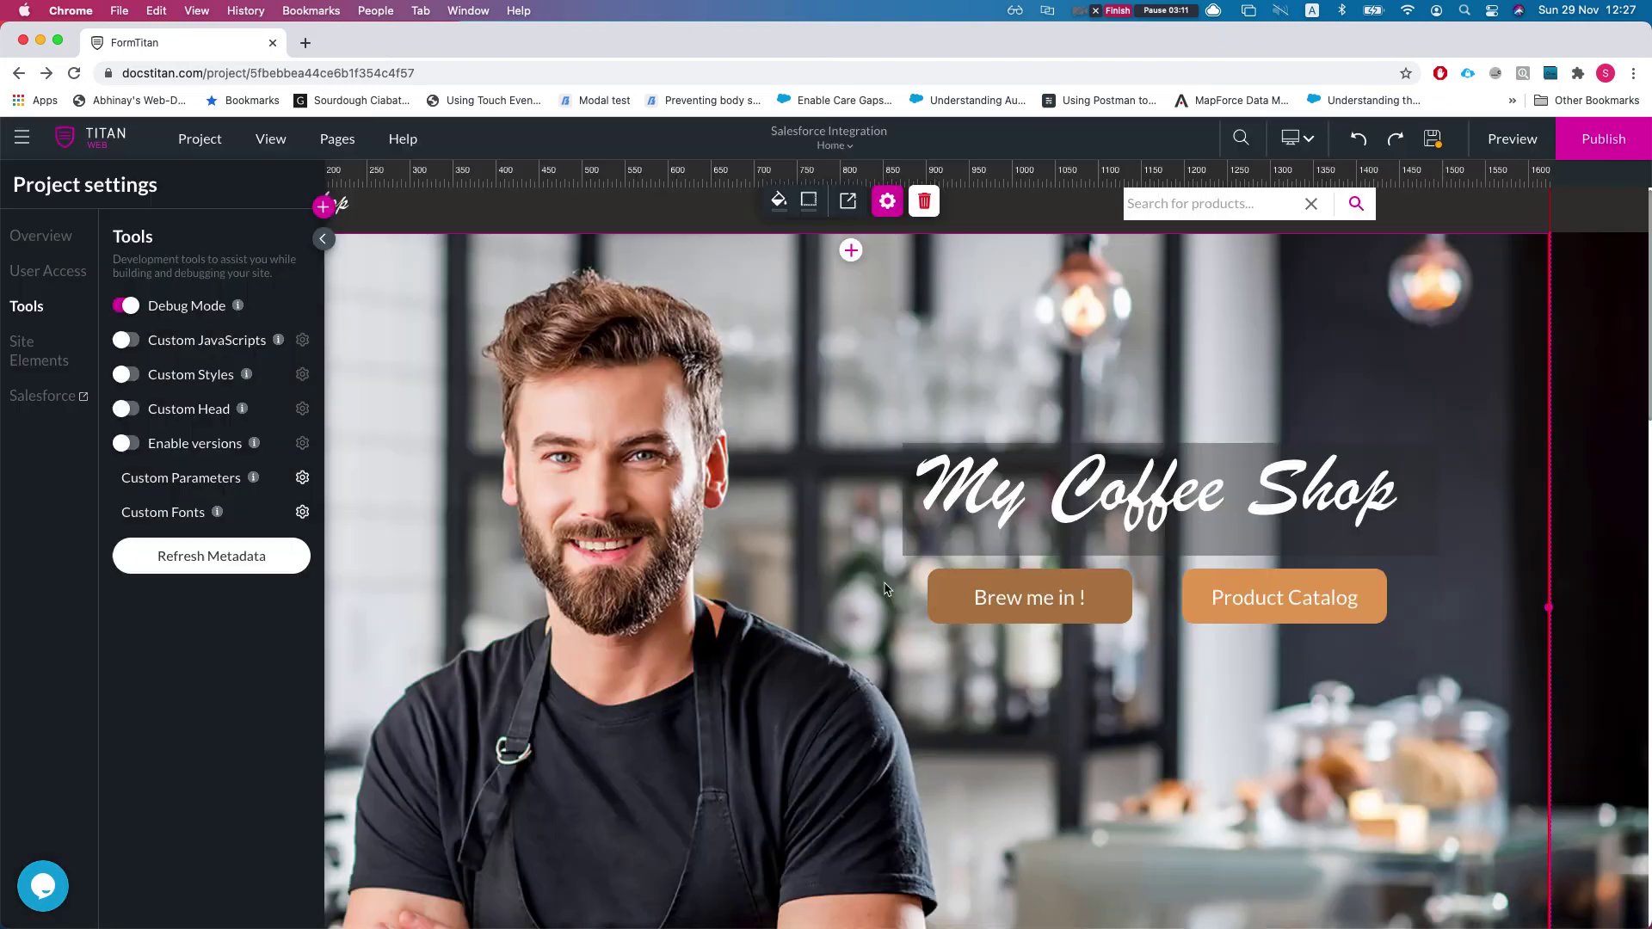
{"action": "left_click", "coordinate": [1090, 773]}
Step: Publish the project and launch the published site
{"action": "left_click", "coordinate": [1537, 191]}
{"action": "left_click", "coordinate": [1603, 138]}
{"action": "left_click", "coordinate": [826, 472]}
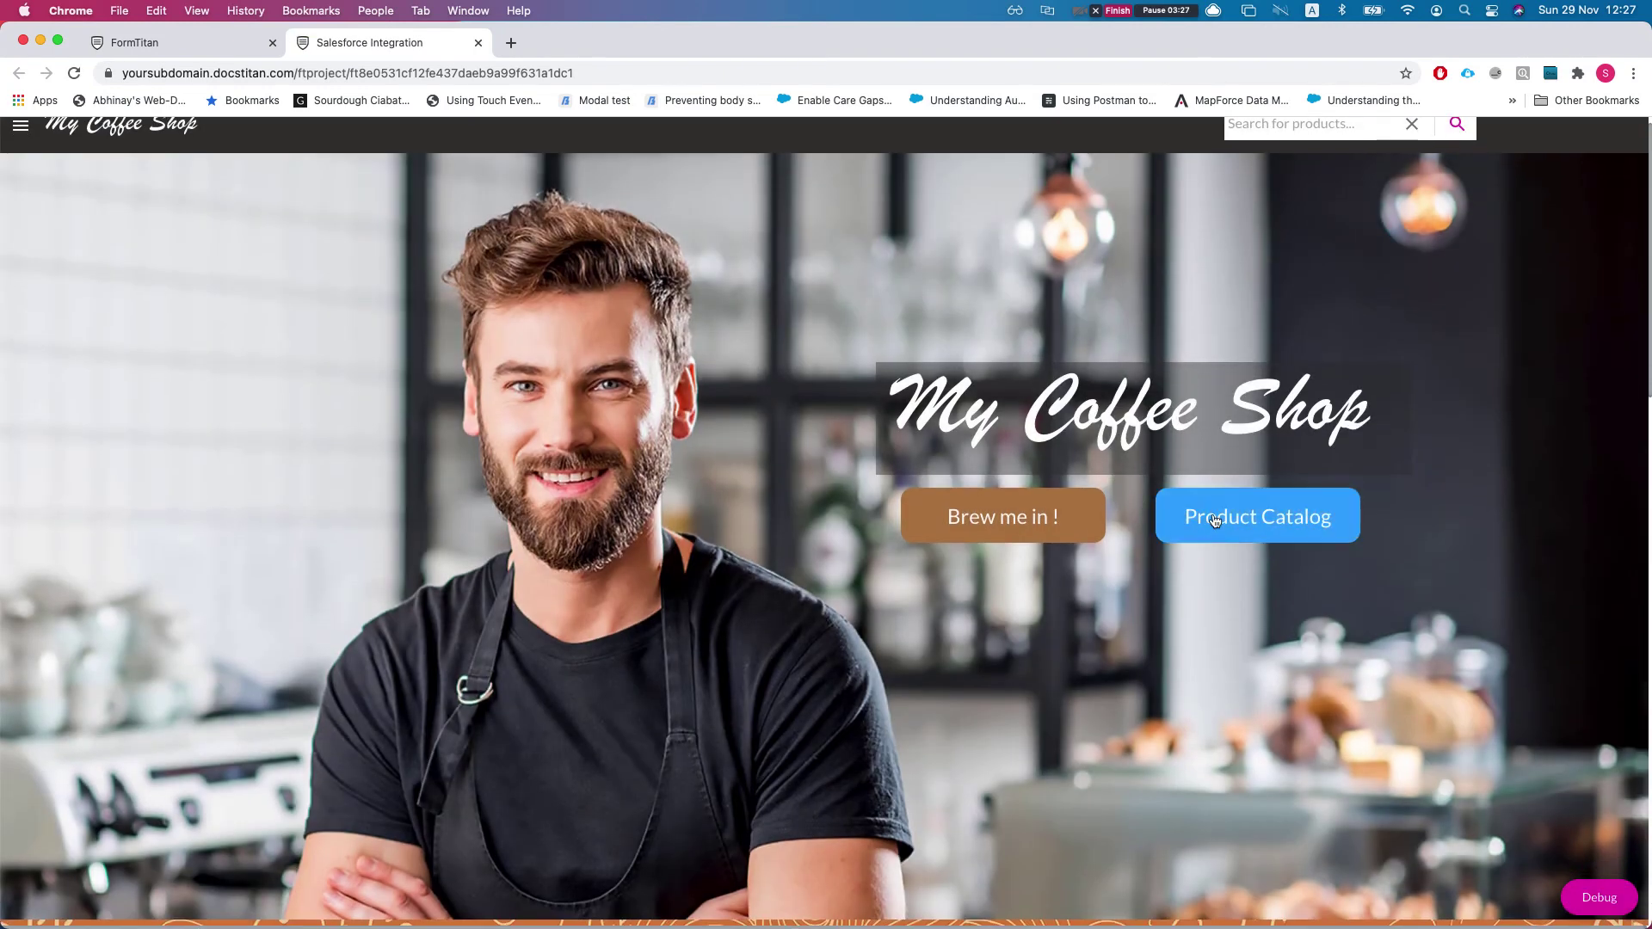
Step: Open the Product Catalog on the published site and check the product_code parameter in the project debug list
{"action": "left_click", "coordinate": [1172, 535]}
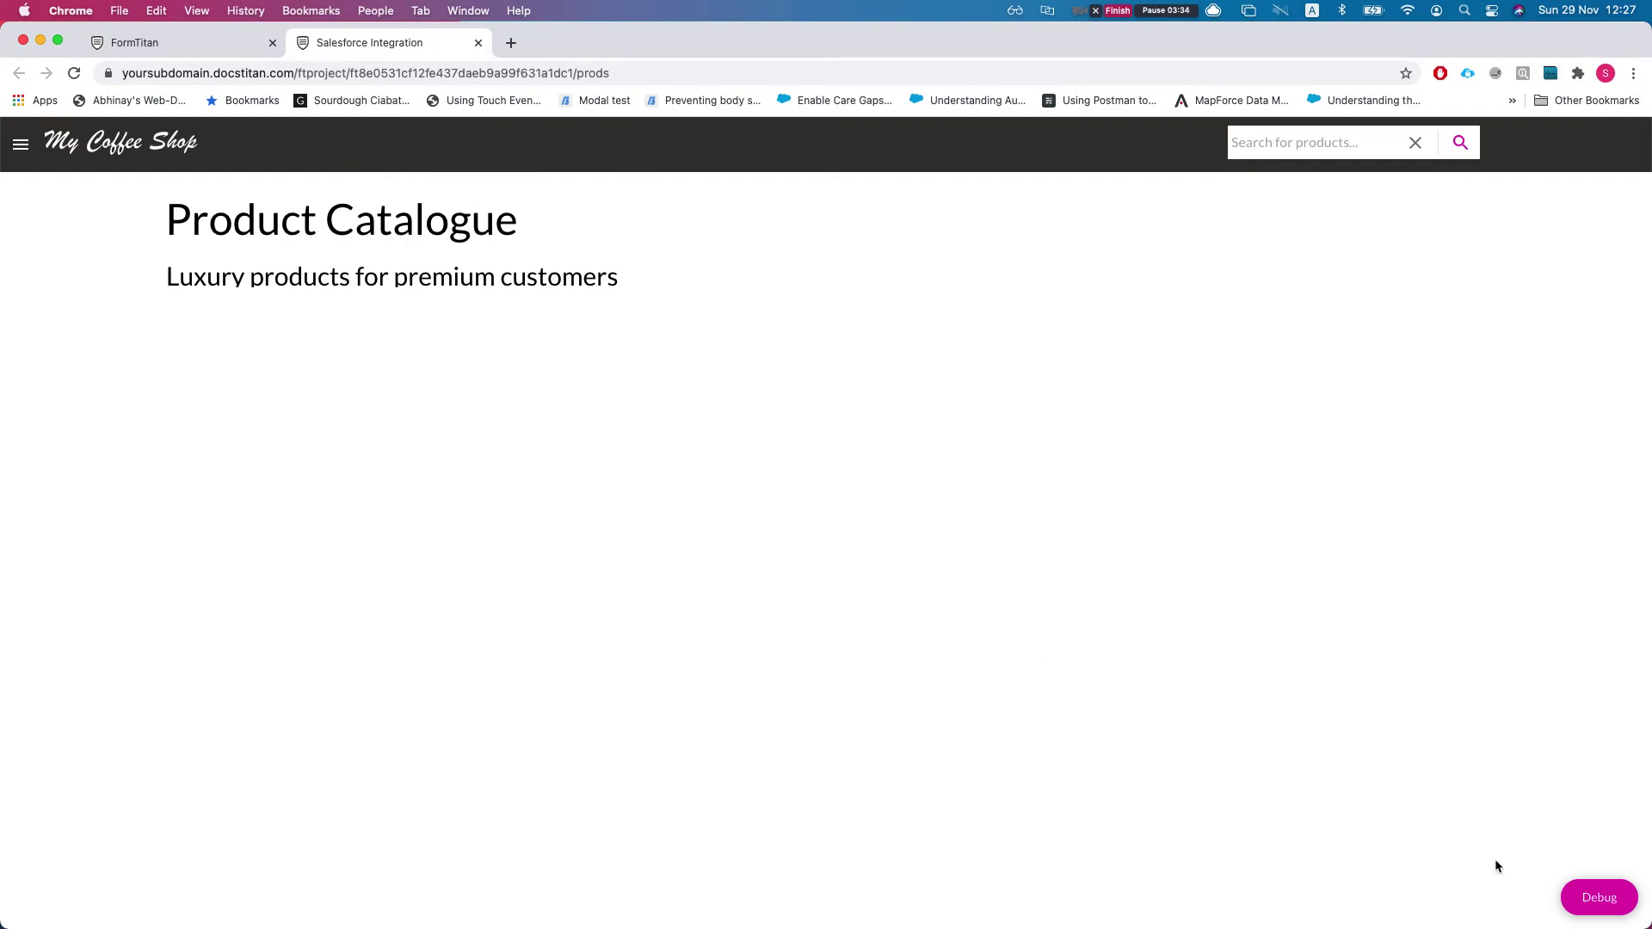
{"action": "left_click", "coordinate": [1590, 899]}
{"action": "left_click_drag", "start_coordinate": [527, 564], "coordinate": [638, 565]}
{"action": "left_click", "coordinate": [860, 568]}
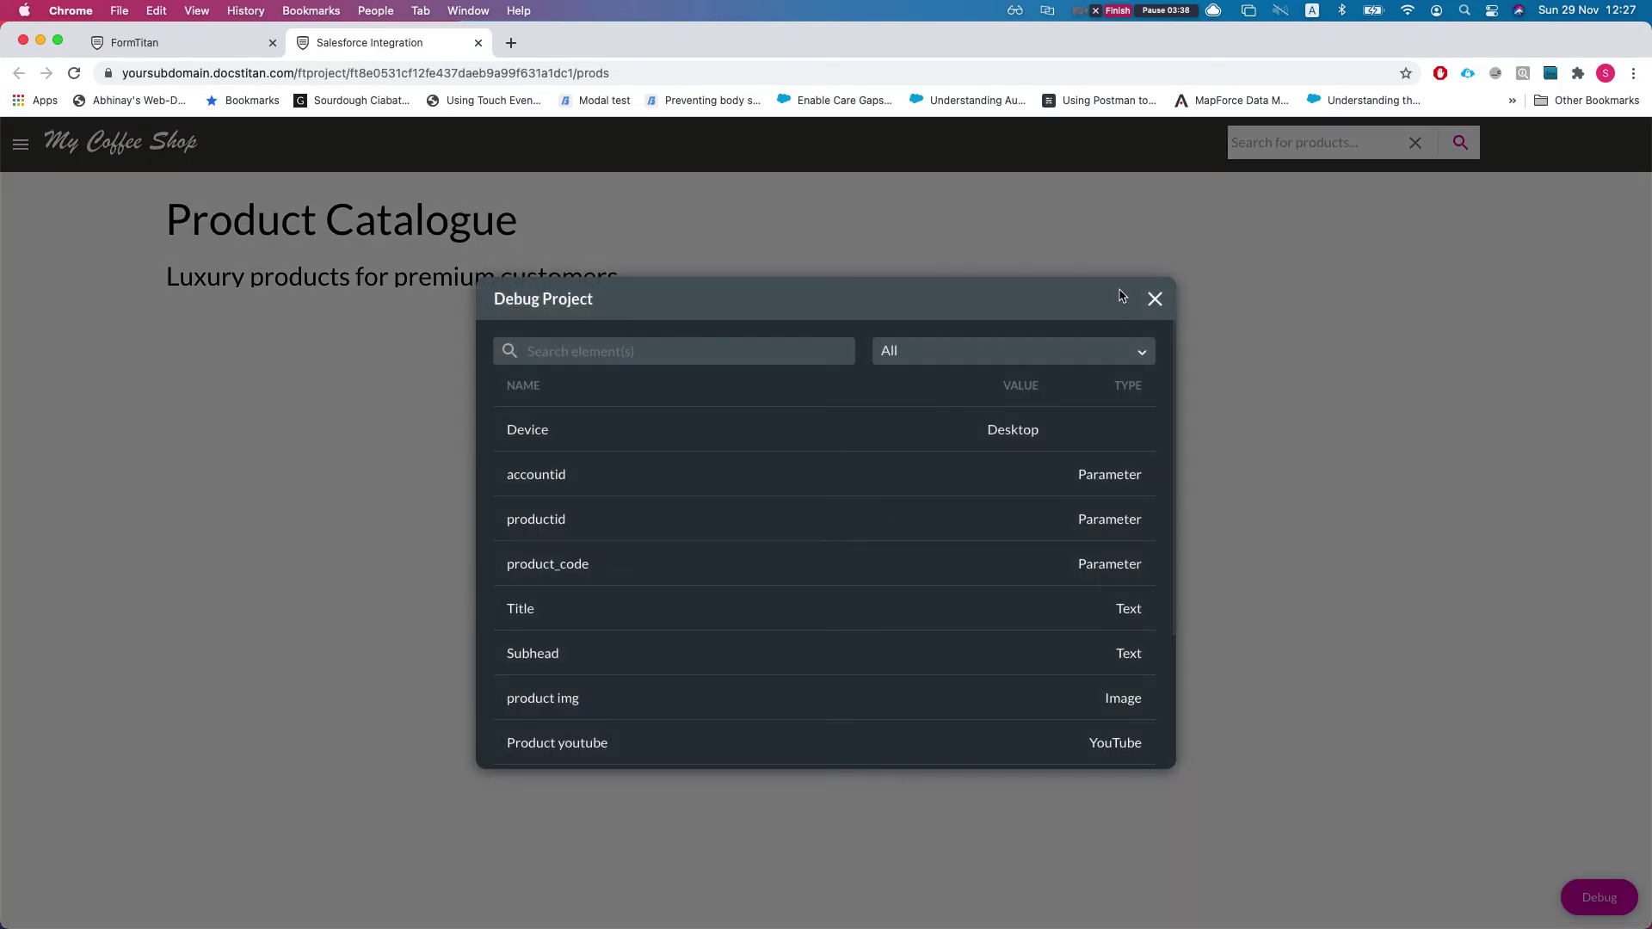
{"action": "left_click", "coordinate": [1153, 303]}
Step: Return to the FormTitan editor tab and dismiss the Publish Project dialog
{"action": "left_click", "coordinate": [205, 45]}
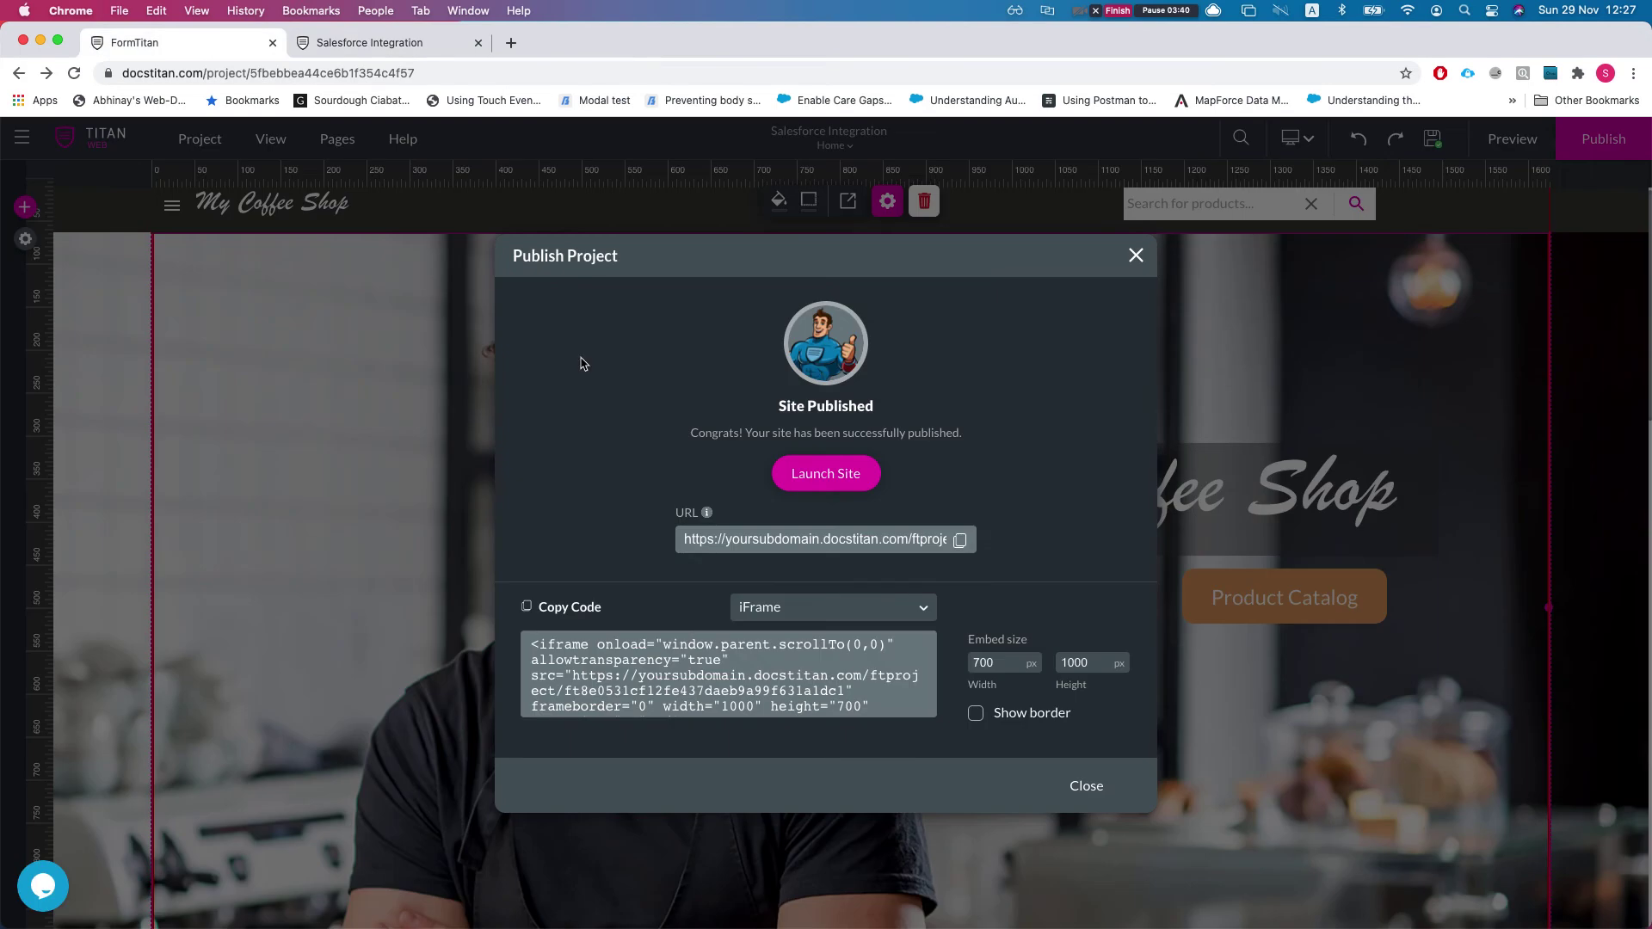
{"action": "left_click", "coordinate": [1136, 255]}
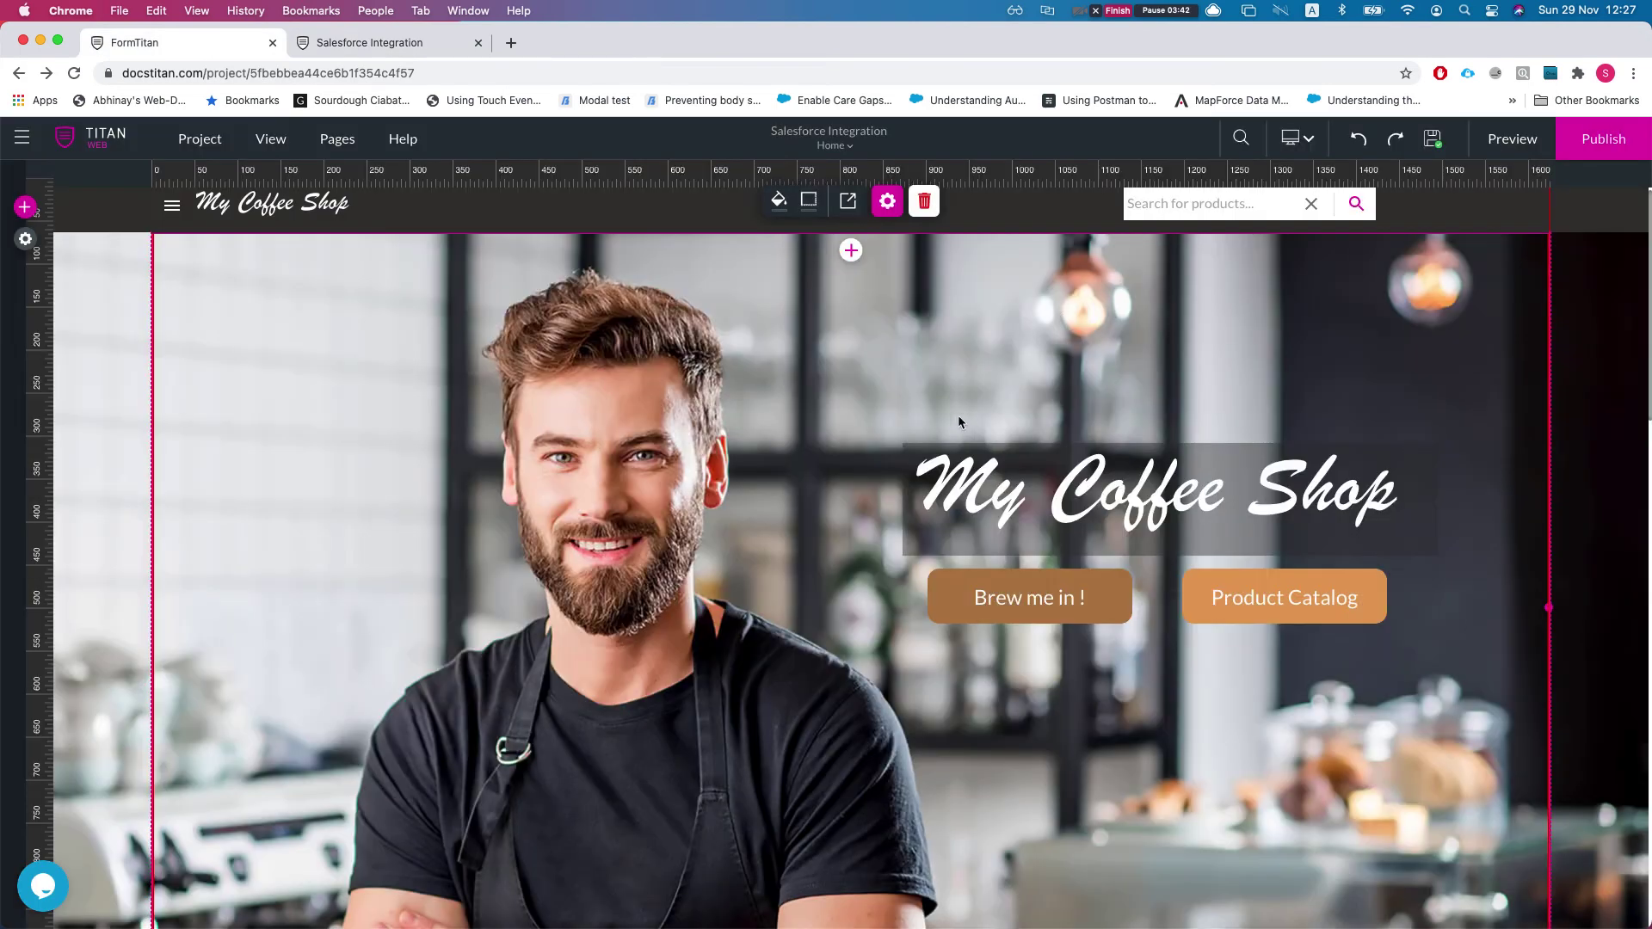
{"action": "scroll", "coordinate": [916, 416], "scroll_direction": "down", "scroll_amount": 2}
{"action": "scroll", "coordinate": [916, 416], "scroll_direction": "up", "scroll_amount": 2}
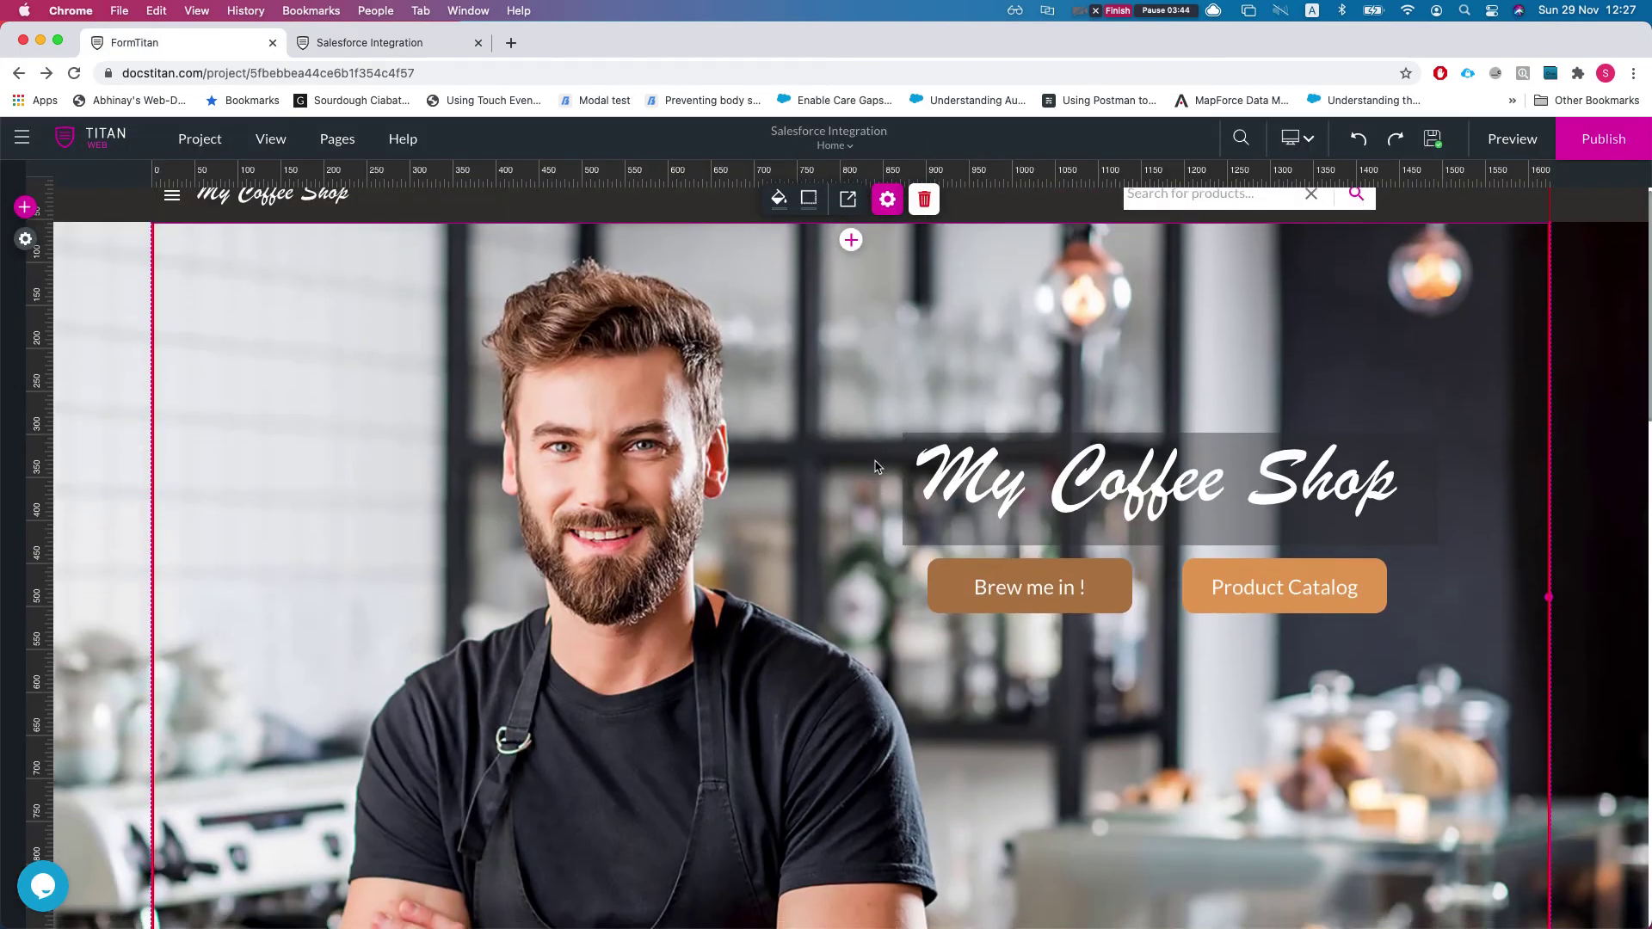
{"action": "scroll", "coordinate": [877, 467], "scroll_direction": "down", "scroll_amount": 1}
{"action": "scroll", "coordinate": [874, 465], "scroll_direction": "up", "scroll_amount": 1}
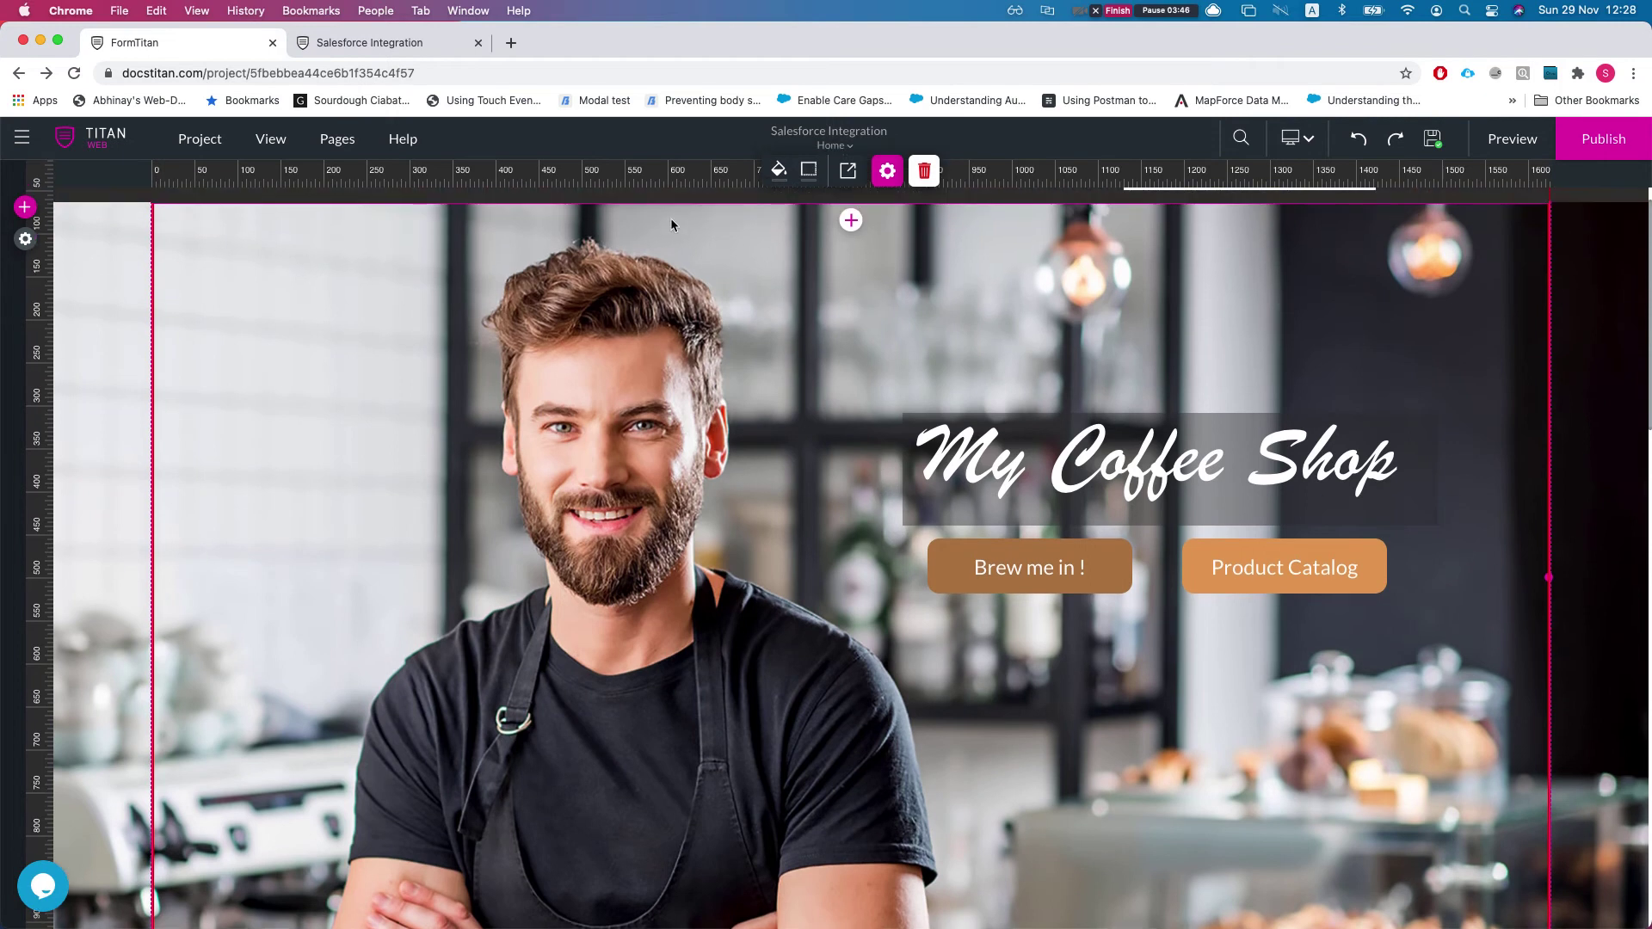
Step: Open the Product Catalog page for editing
{"action": "left_click", "coordinate": [858, 136]}
{"action": "key", "text": "Return"}
{"action": "left_click", "coordinate": [334, 139]}
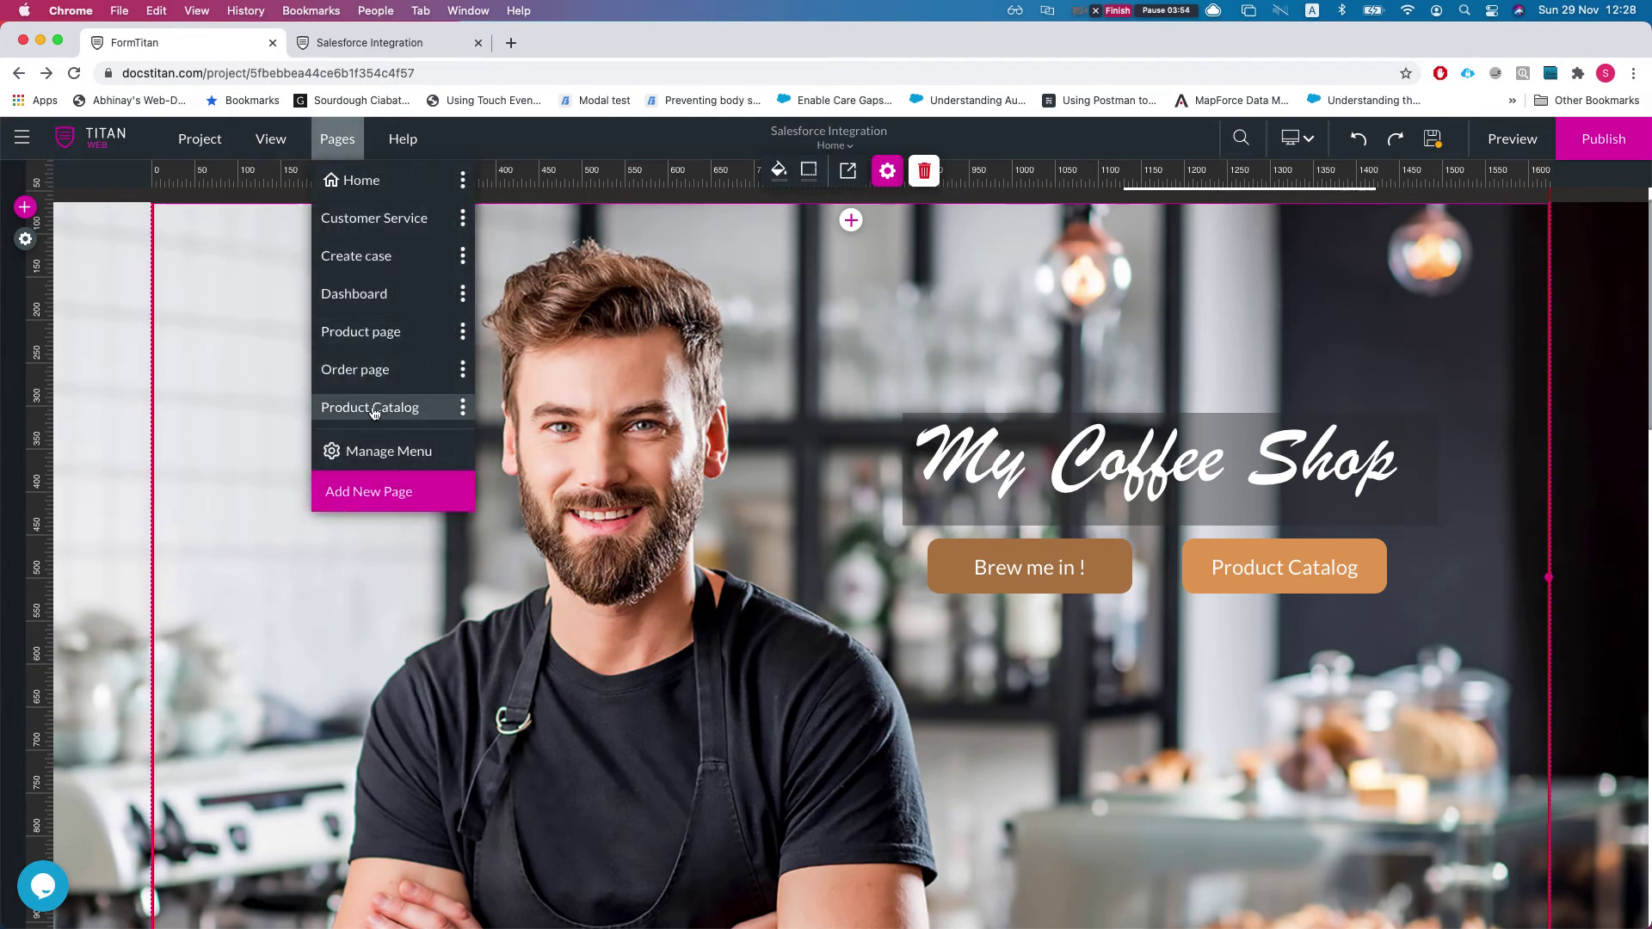
{"action": "left_click", "coordinate": [368, 410]}
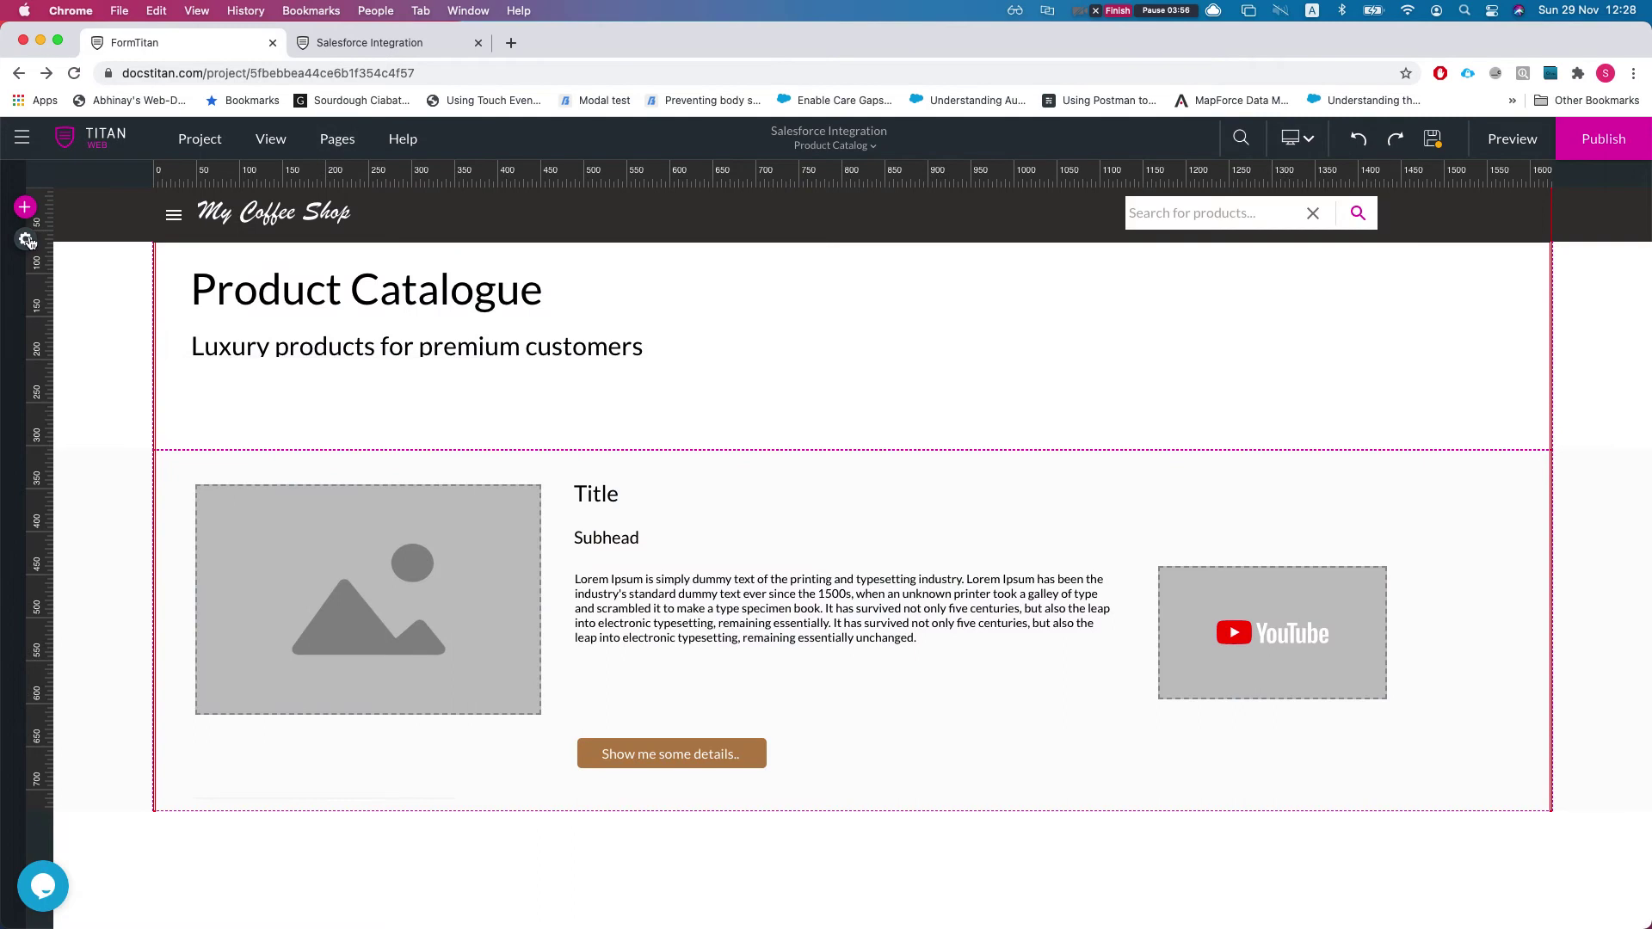
Step: Add a primary button to the catalogue header strip, about 1011 px from its left edge and 85 px from its top
{"action": "left_click", "coordinate": [25, 238]}
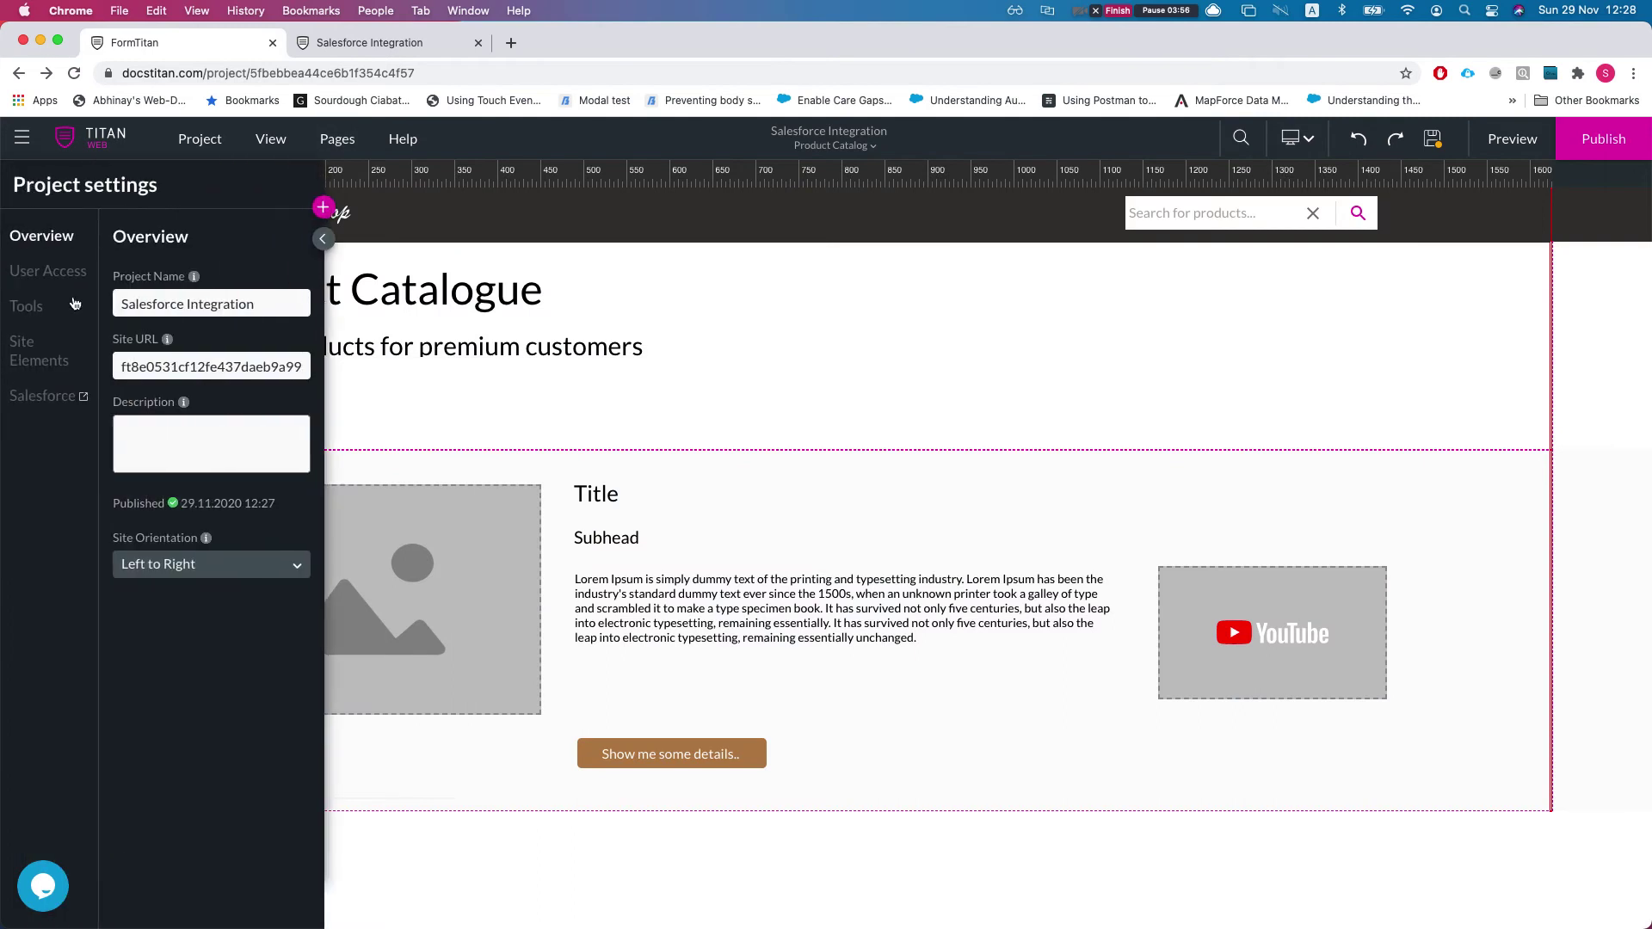
{"action": "left_click", "coordinate": [322, 208]}
{"action": "left_click", "coordinate": [50, 264]}
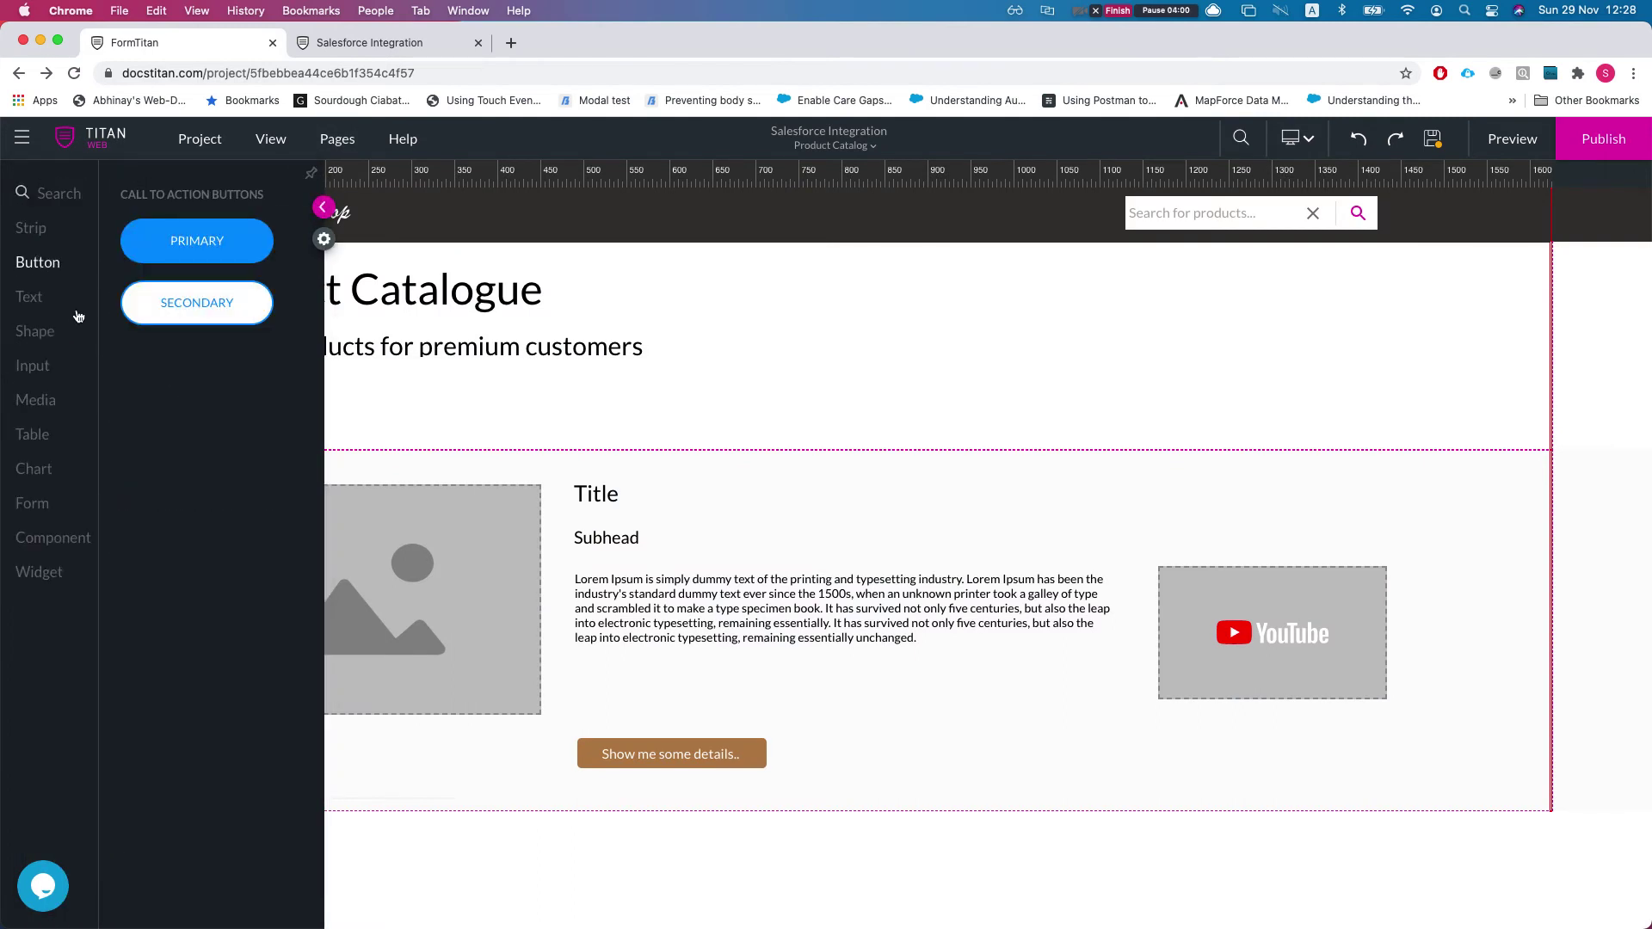
{"action": "mouse_move", "coordinate": [173, 251]}
{"action": "left_mouse_down"}
{"action": "mouse_move", "coordinate": [882, 336]}
{"action": "mouse_move", "coordinate": [1039, 371]}
{"action": "left_mouse_up"}
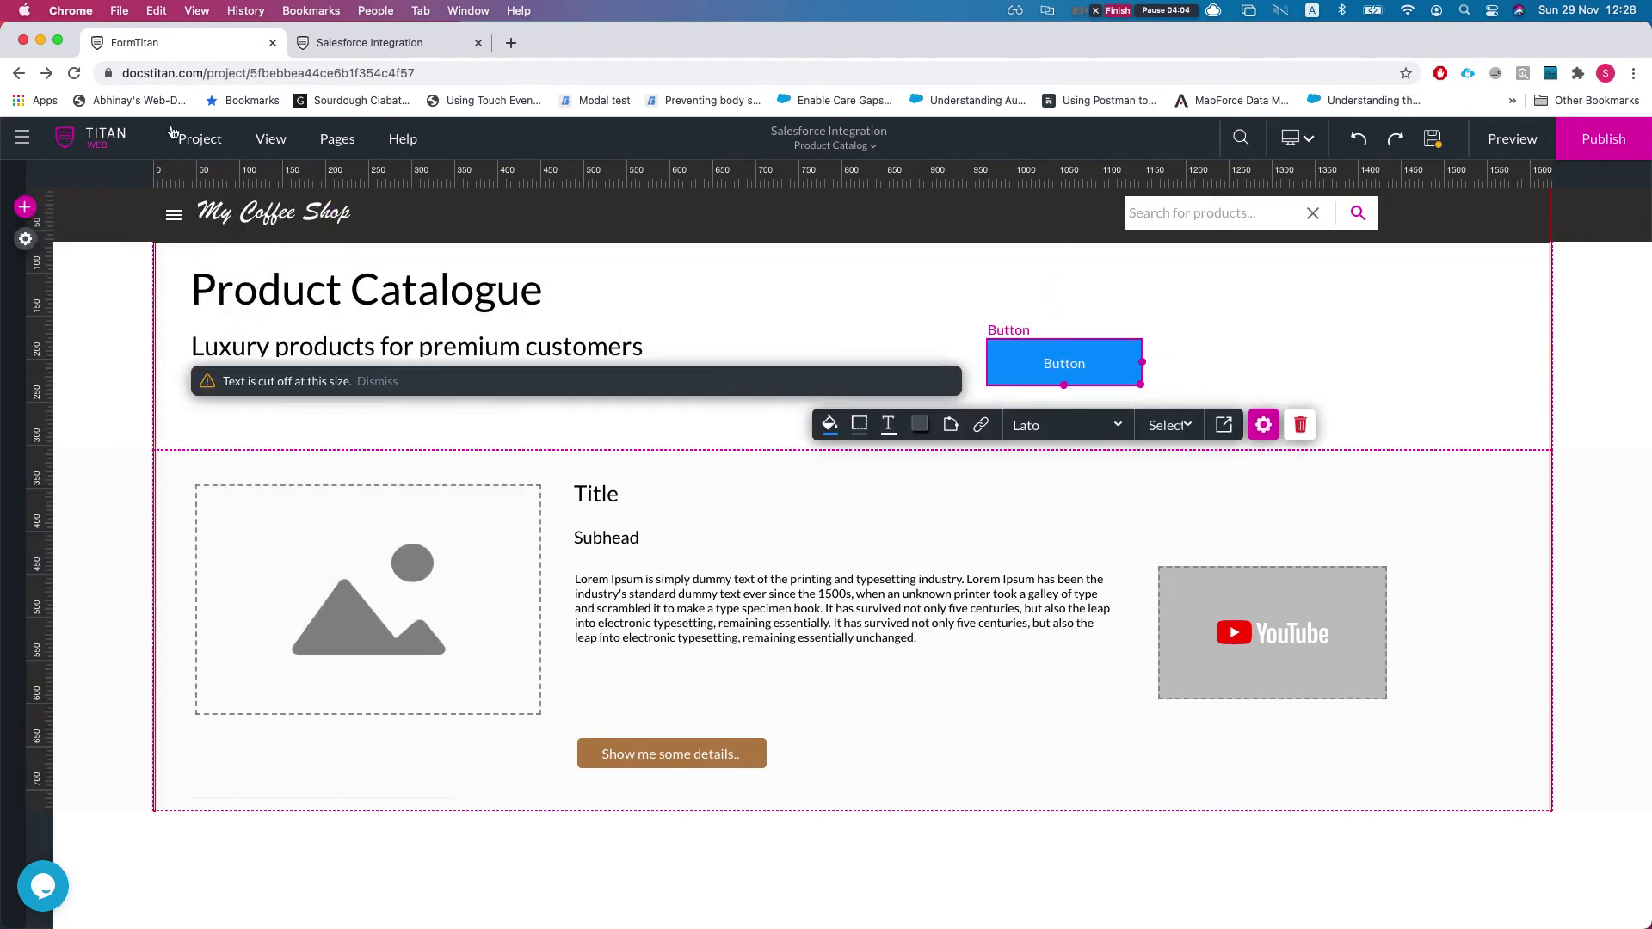
{"action": "left_click", "coordinate": [24, 240]}
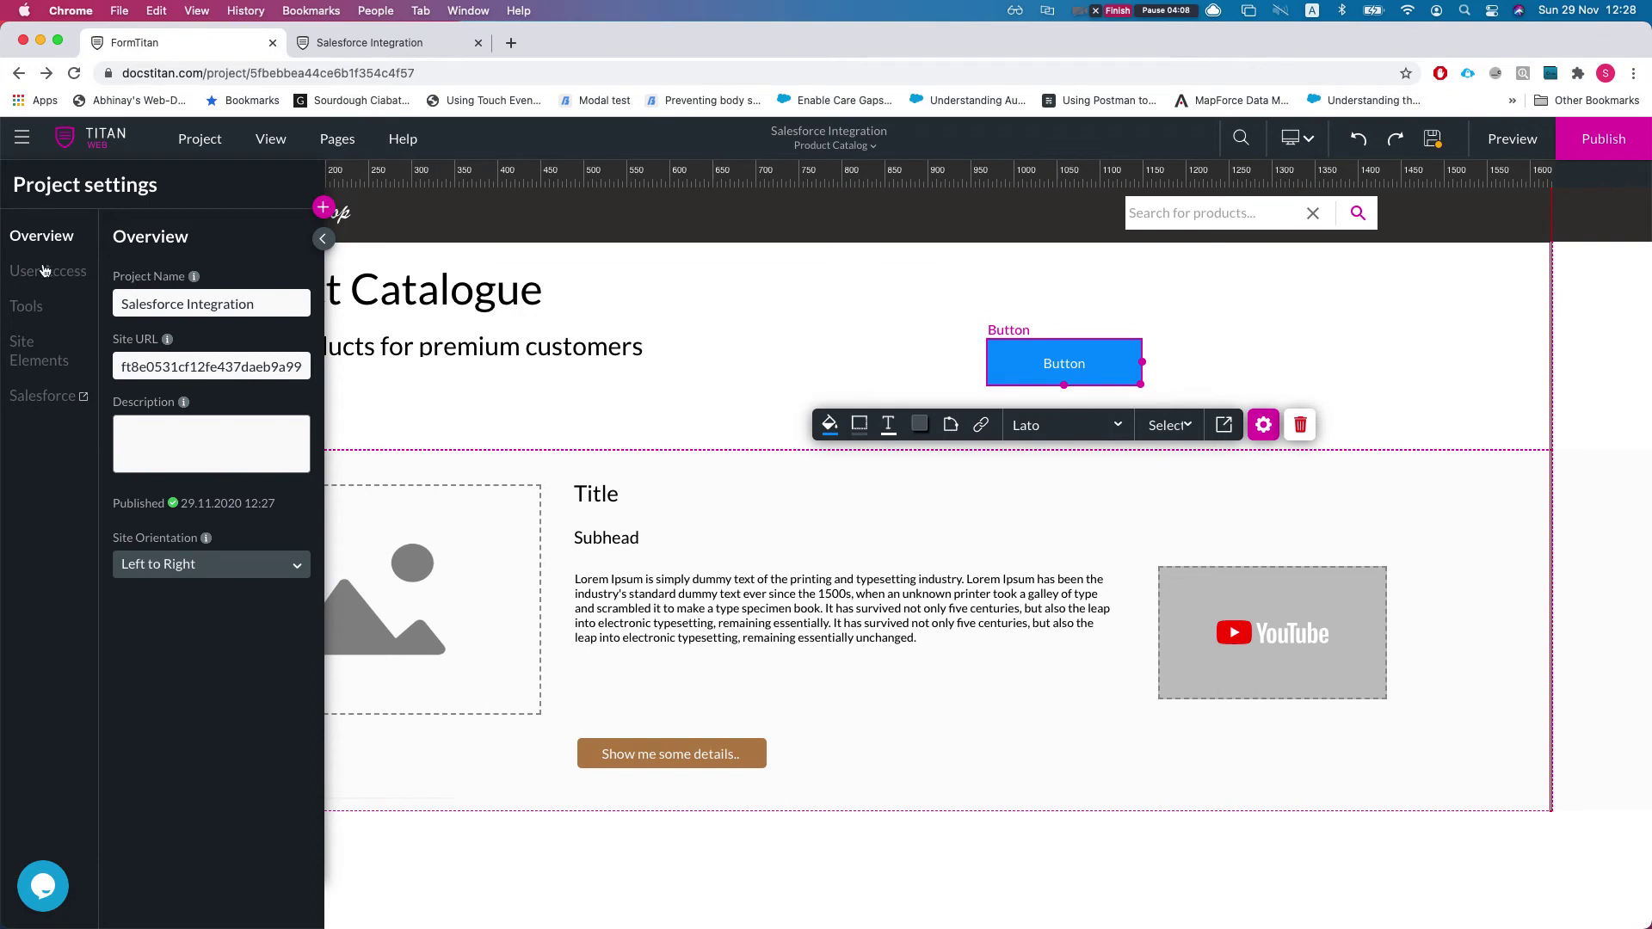
{"action": "left_click_drag", "start_coordinate": [1002, 394], "coordinate": [1040, 370]}
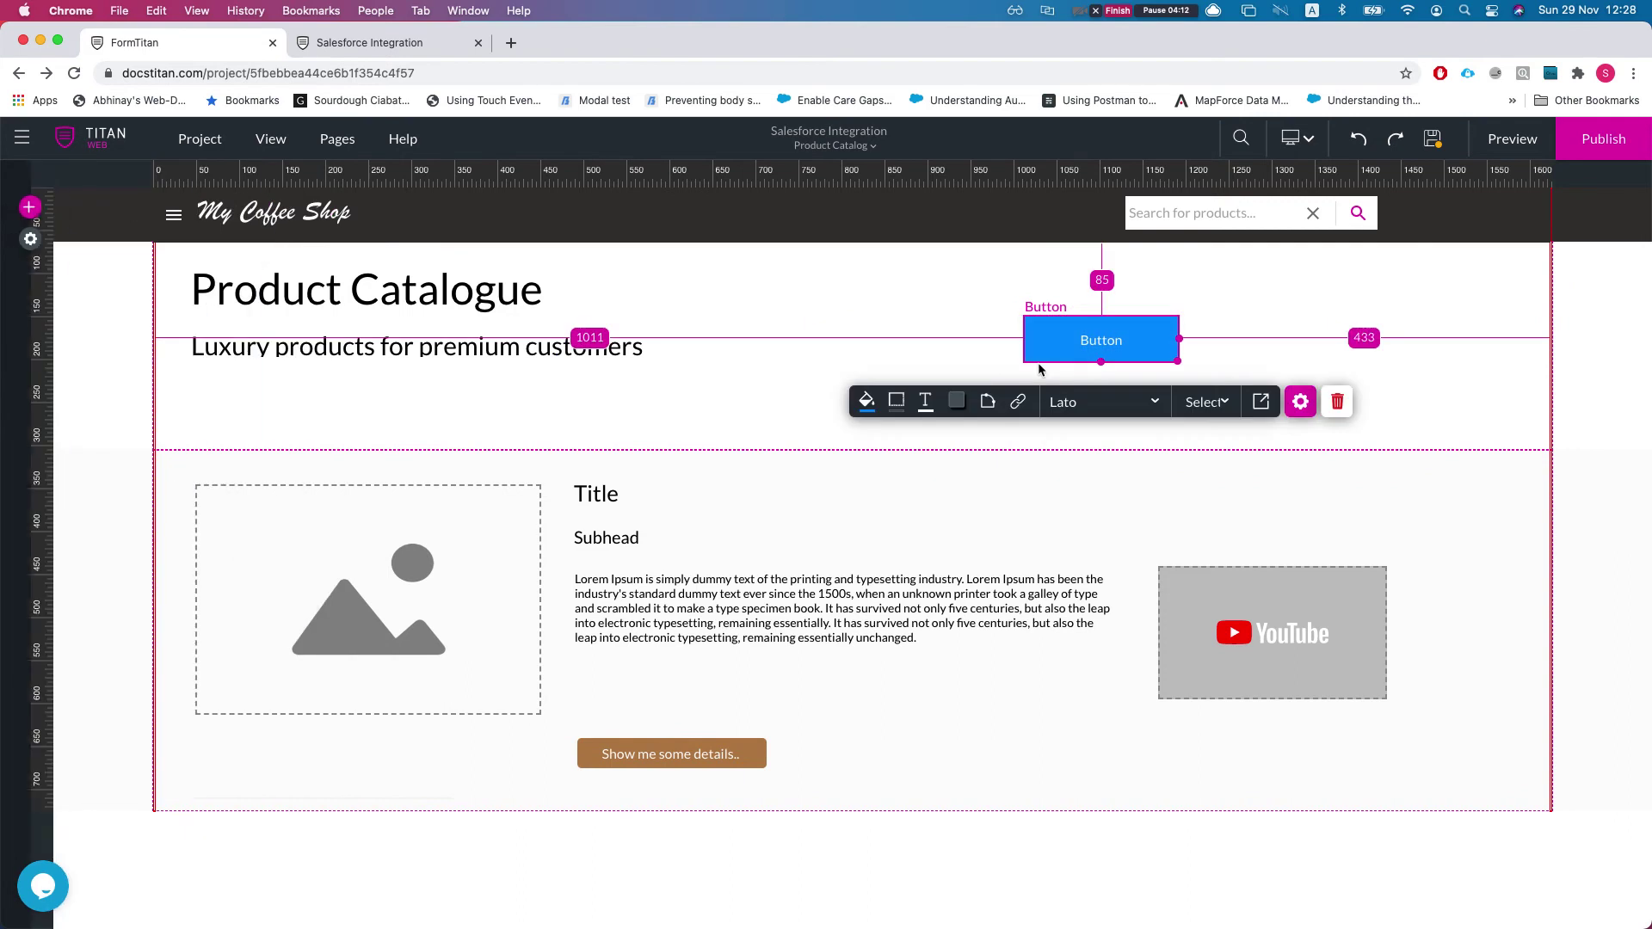
{"action": "left_click", "coordinate": [1110, 344]}
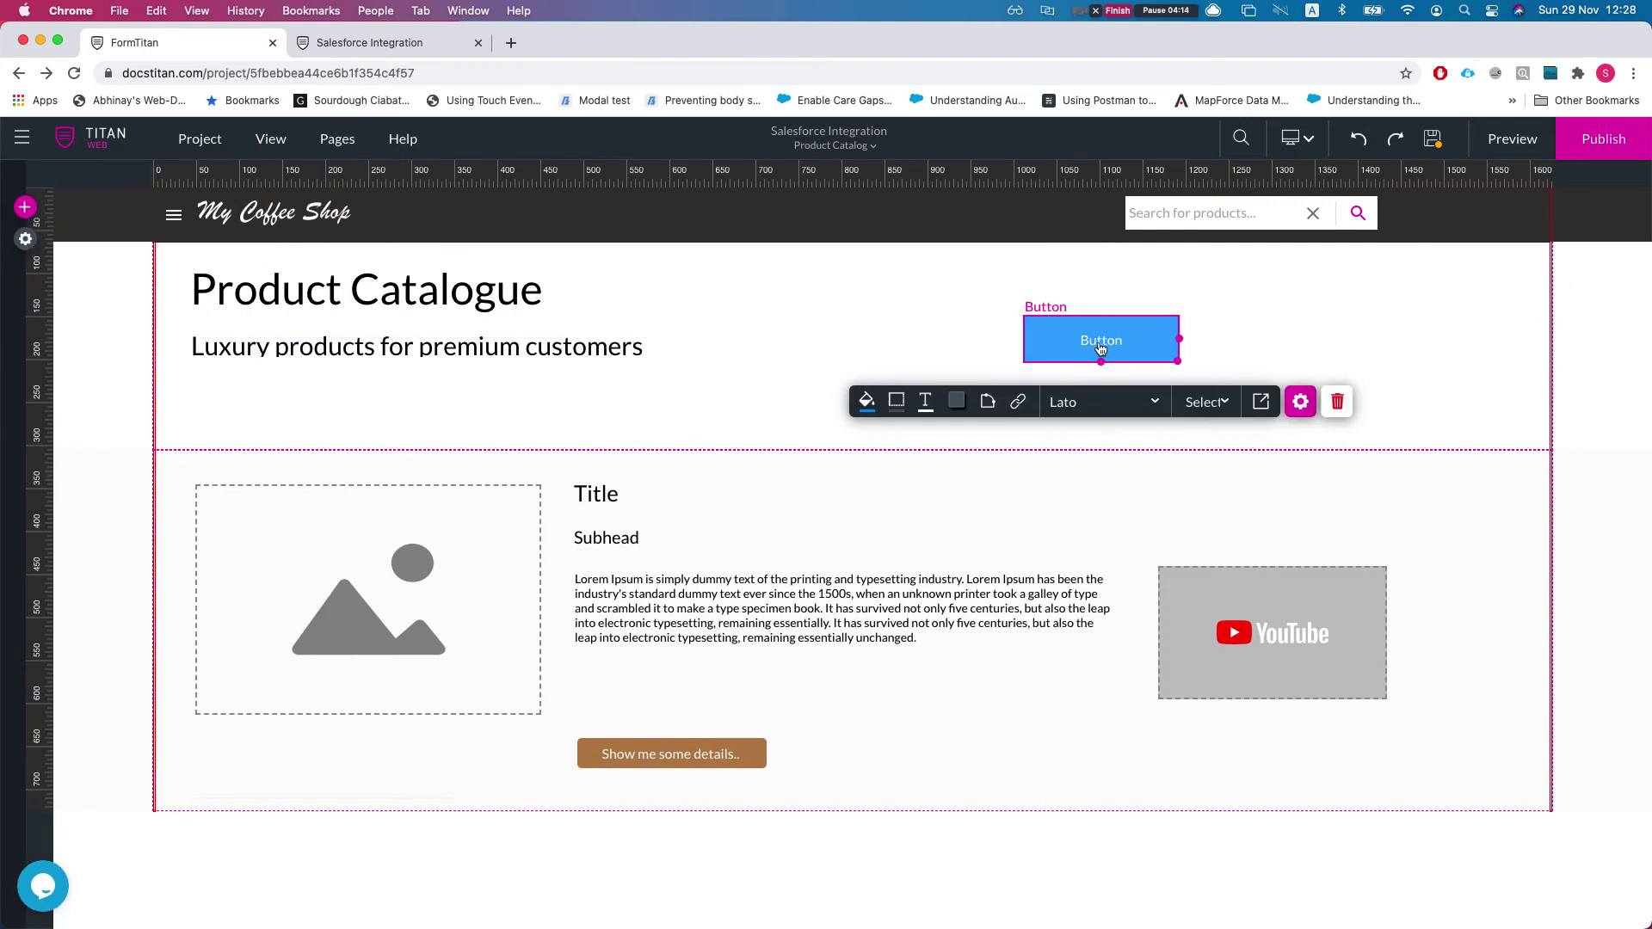
Step: Label the new button "Click to set param" and enlarge it to fit the text
{"action": "double_click", "coordinate": [1101, 344]}
{"action": "key", "text": "BackSpace"}
{"action": "type", "text": "Click to set param"}
{"action": "left_click_drag", "start_coordinate": [1178, 361], "coordinate": [1240, 370]}
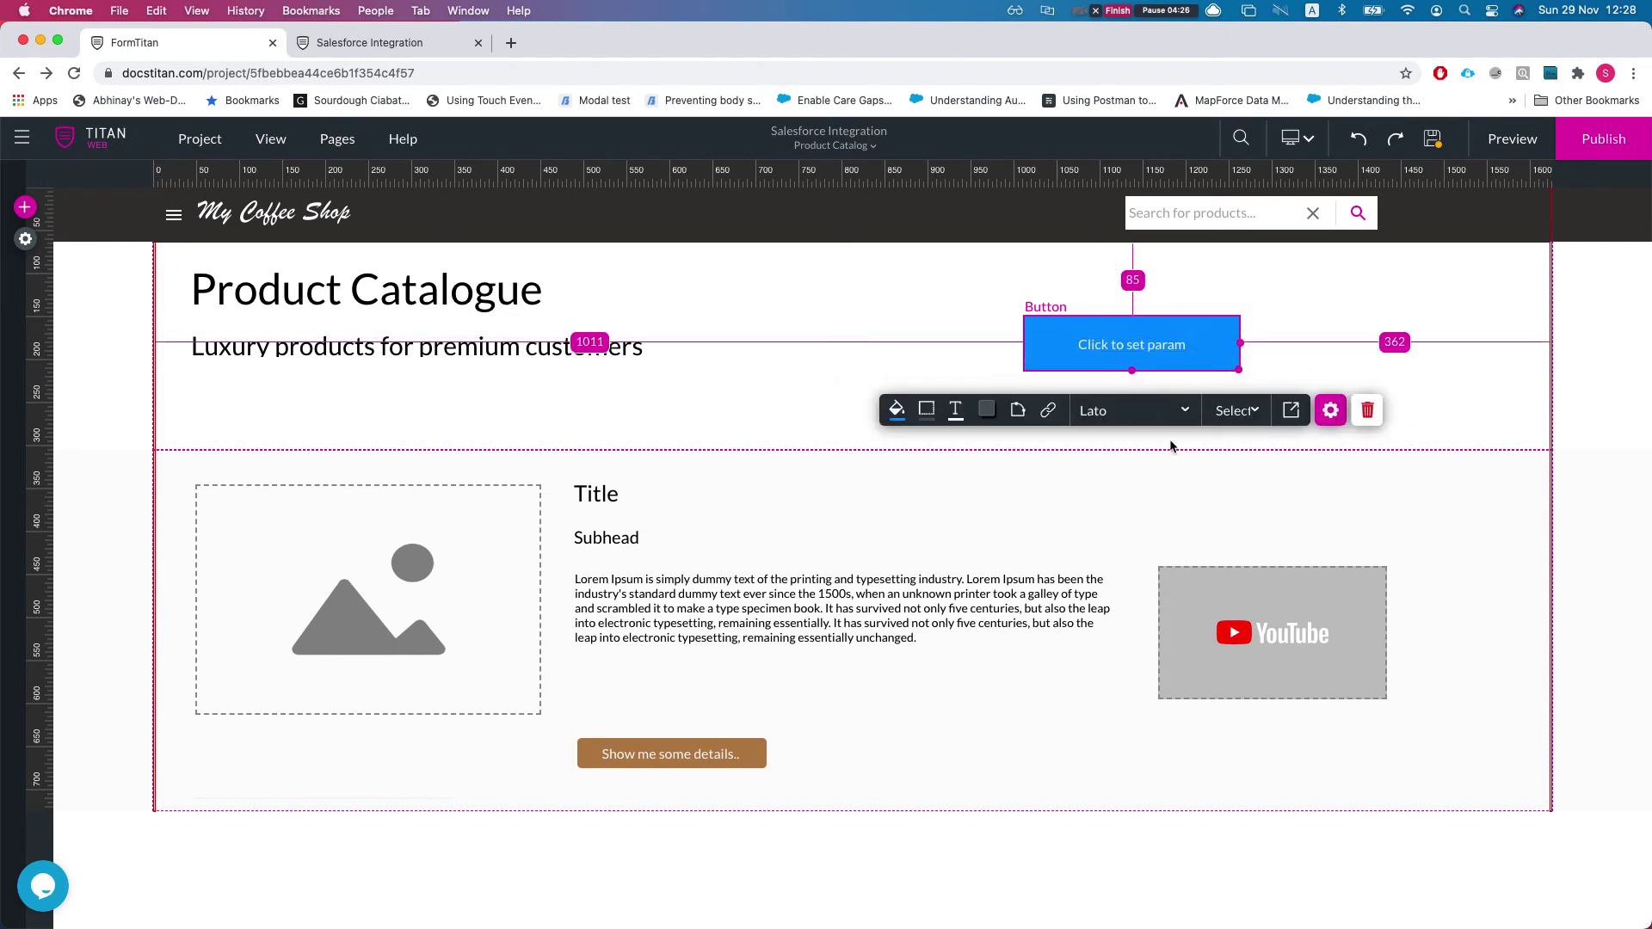
Step: Configure the button's on-click action to set the product_code parameter's value to 11-, apply it and close the button settings
{"action": "left_click", "coordinate": [1330, 411]}
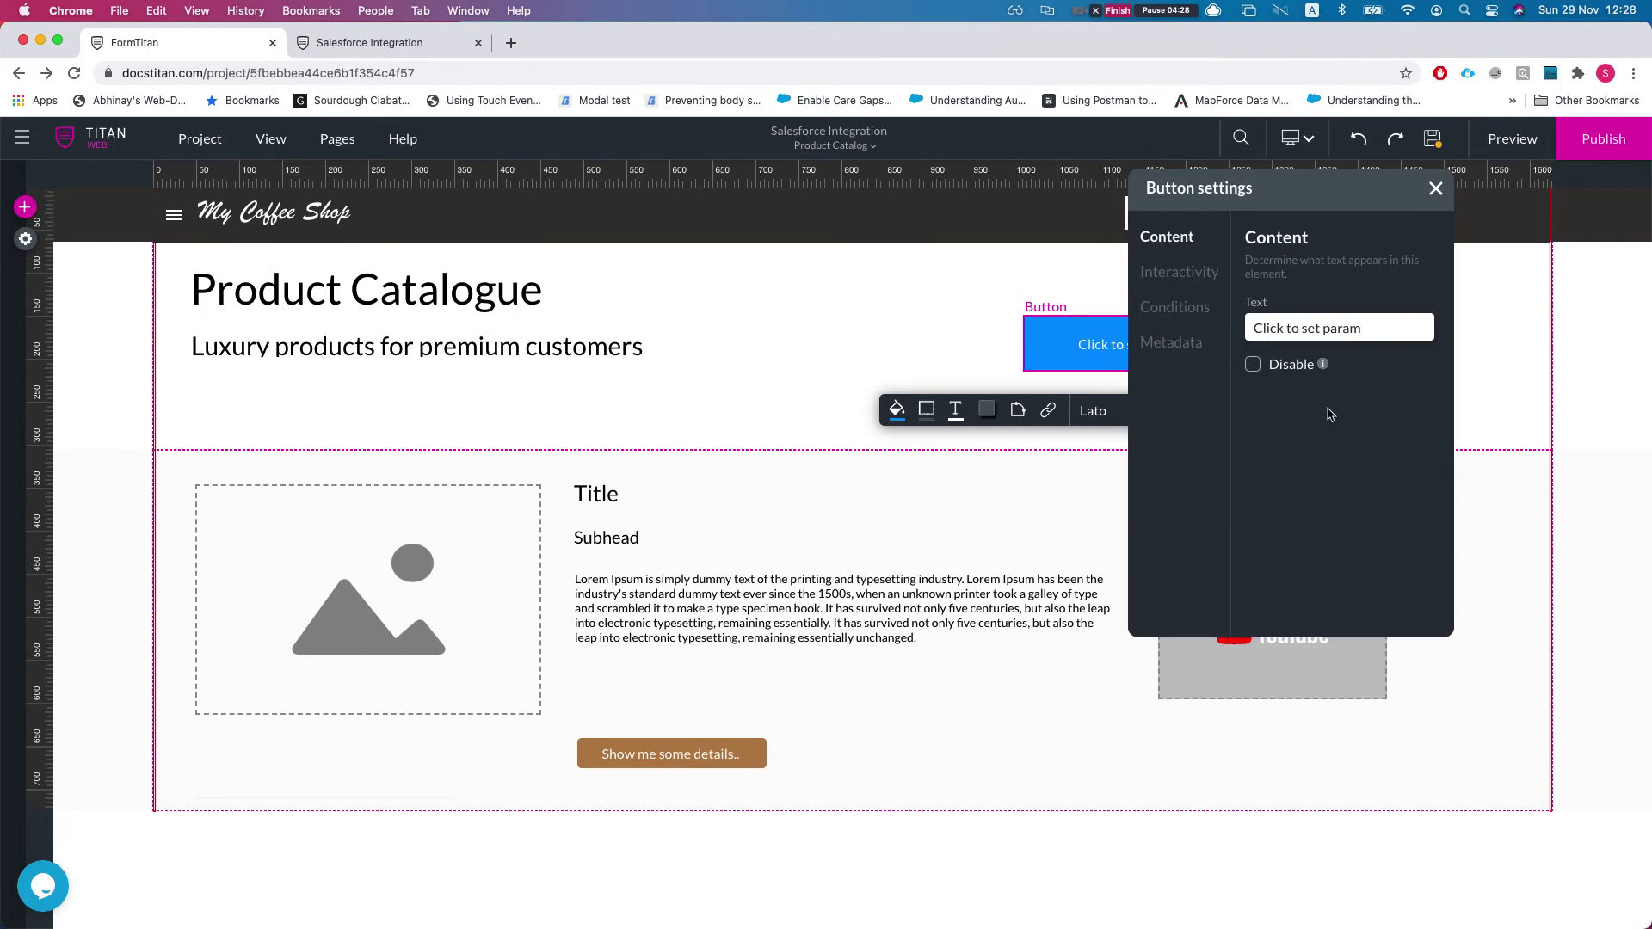
{"action": "left_click", "coordinate": [1178, 278]}
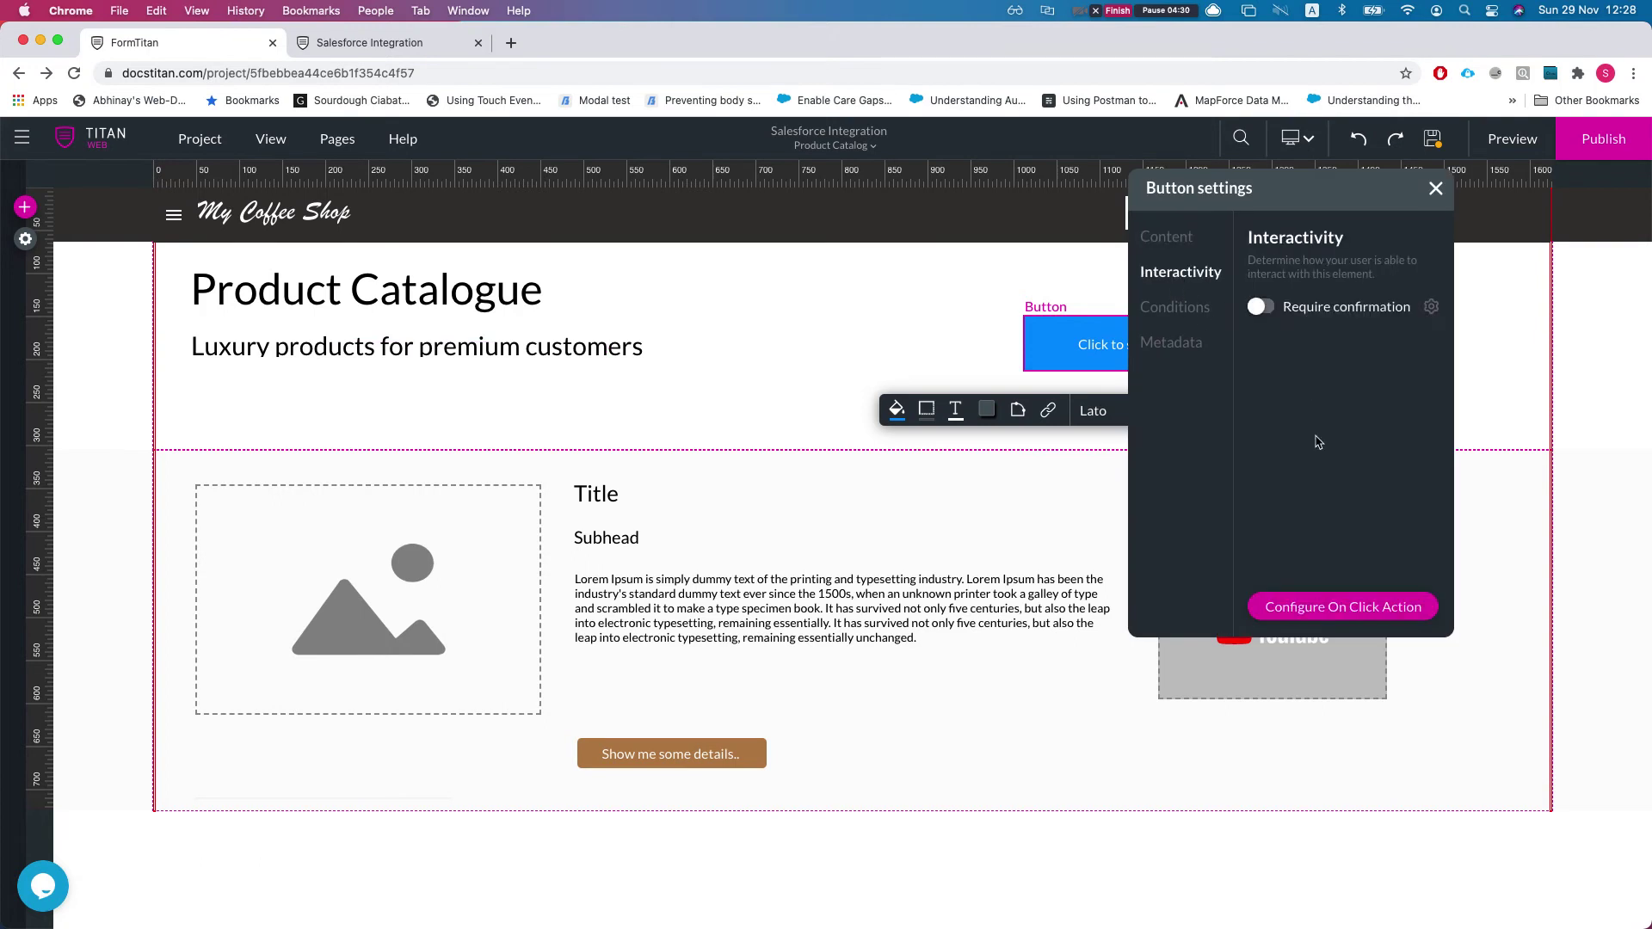
{"action": "left_click", "coordinate": [1330, 611]}
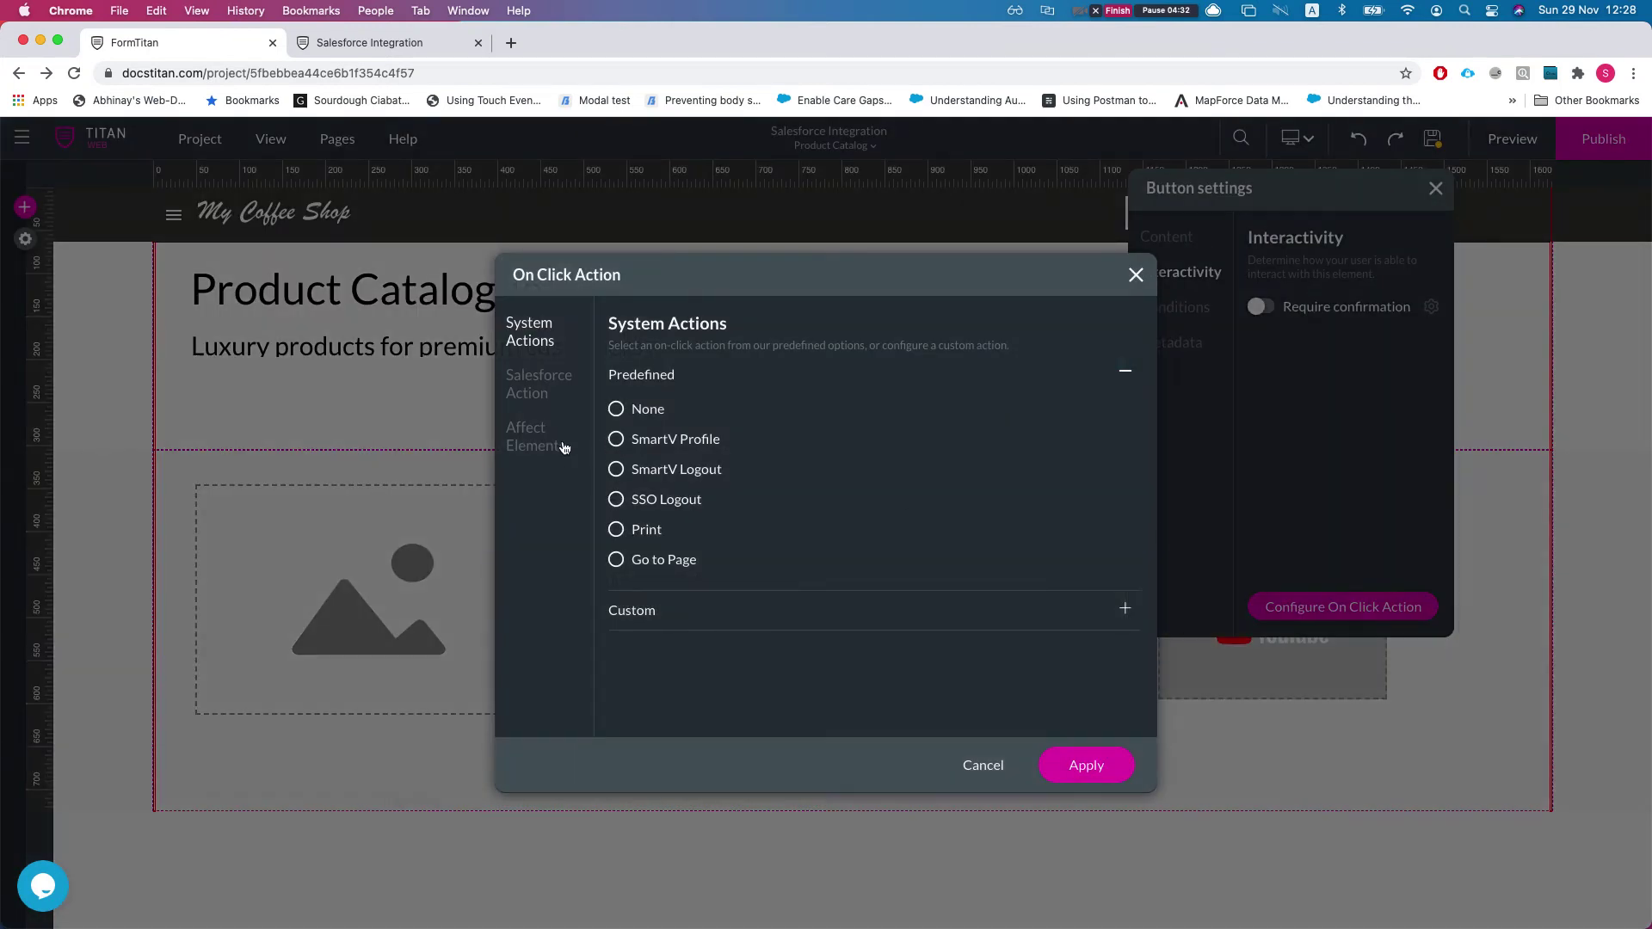
{"action": "left_click", "coordinate": [569, 448]}
{"action": "left_click", "coordinate": [670, 505]}
{"action": "left_click", "coordinate": [677, 715]}
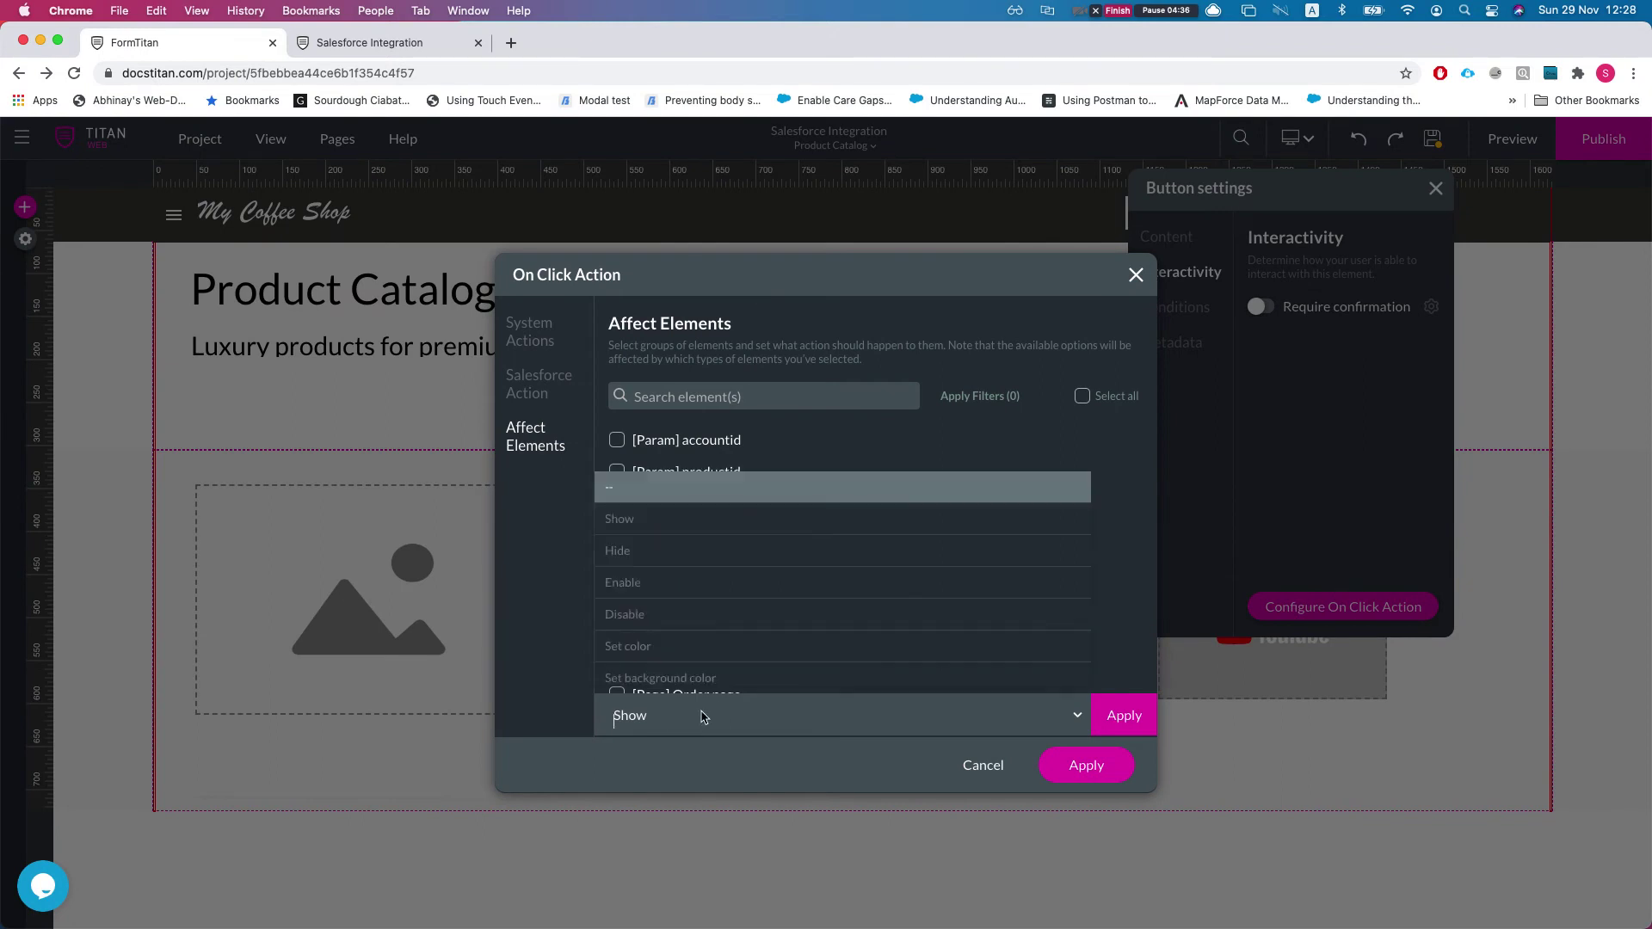
{"action": "type", "text": "se"}
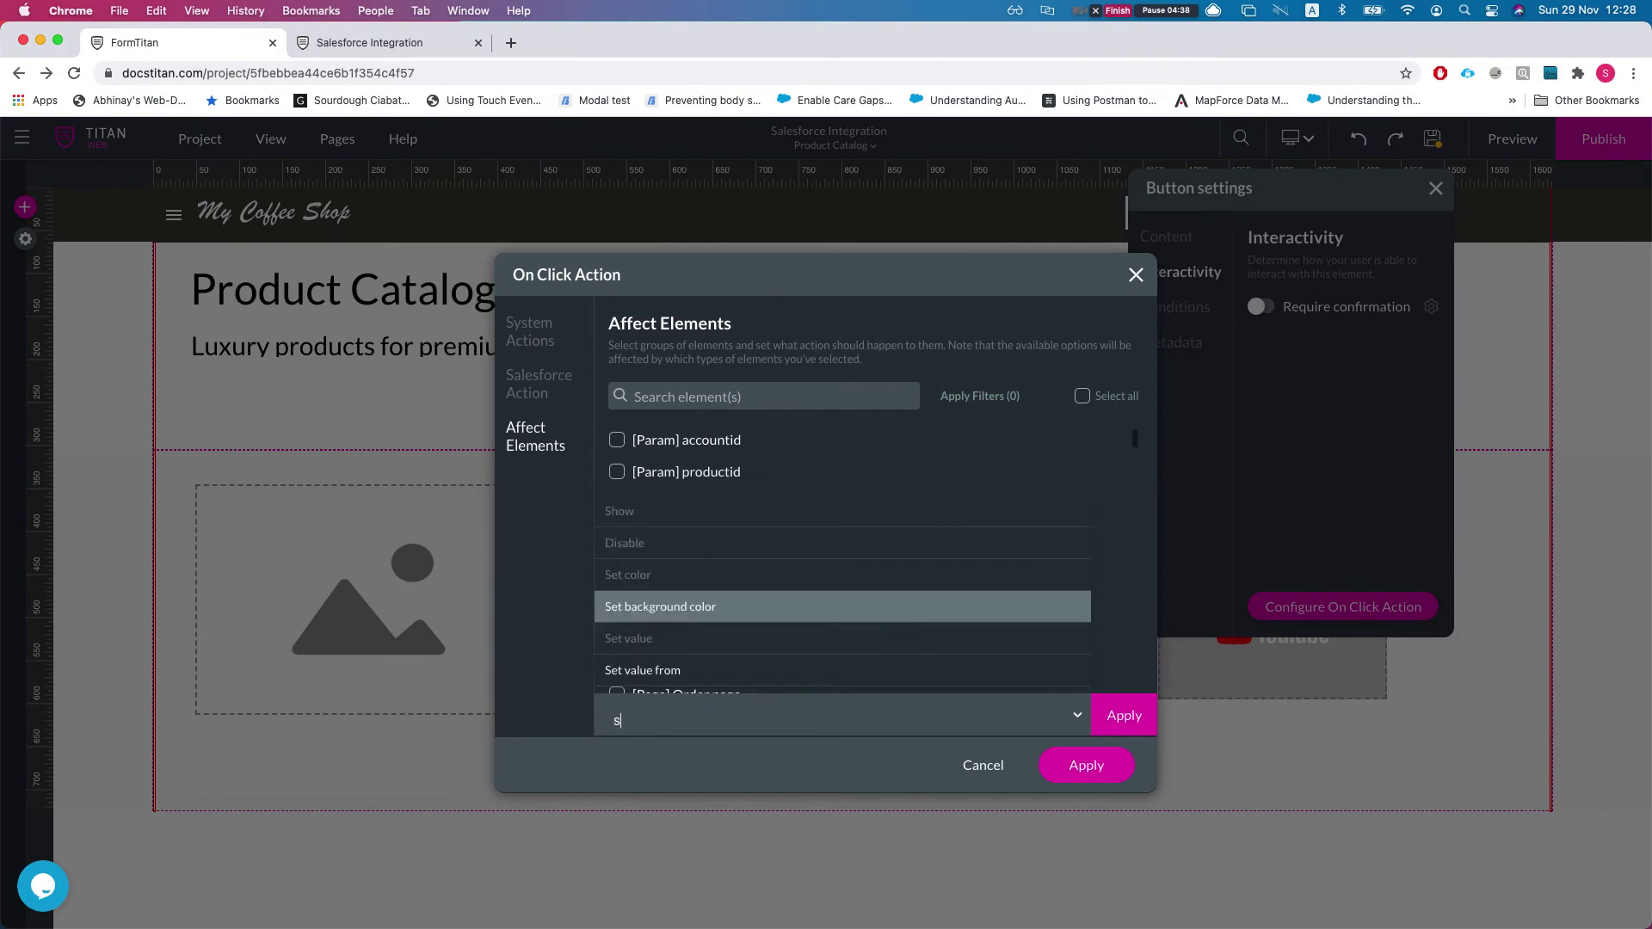
{"action": "left_click", "coordinate": [677, 638]}
{"action": "left_click", "coordinate": [893, 716]}
{"action": "type", "text": "11-"}
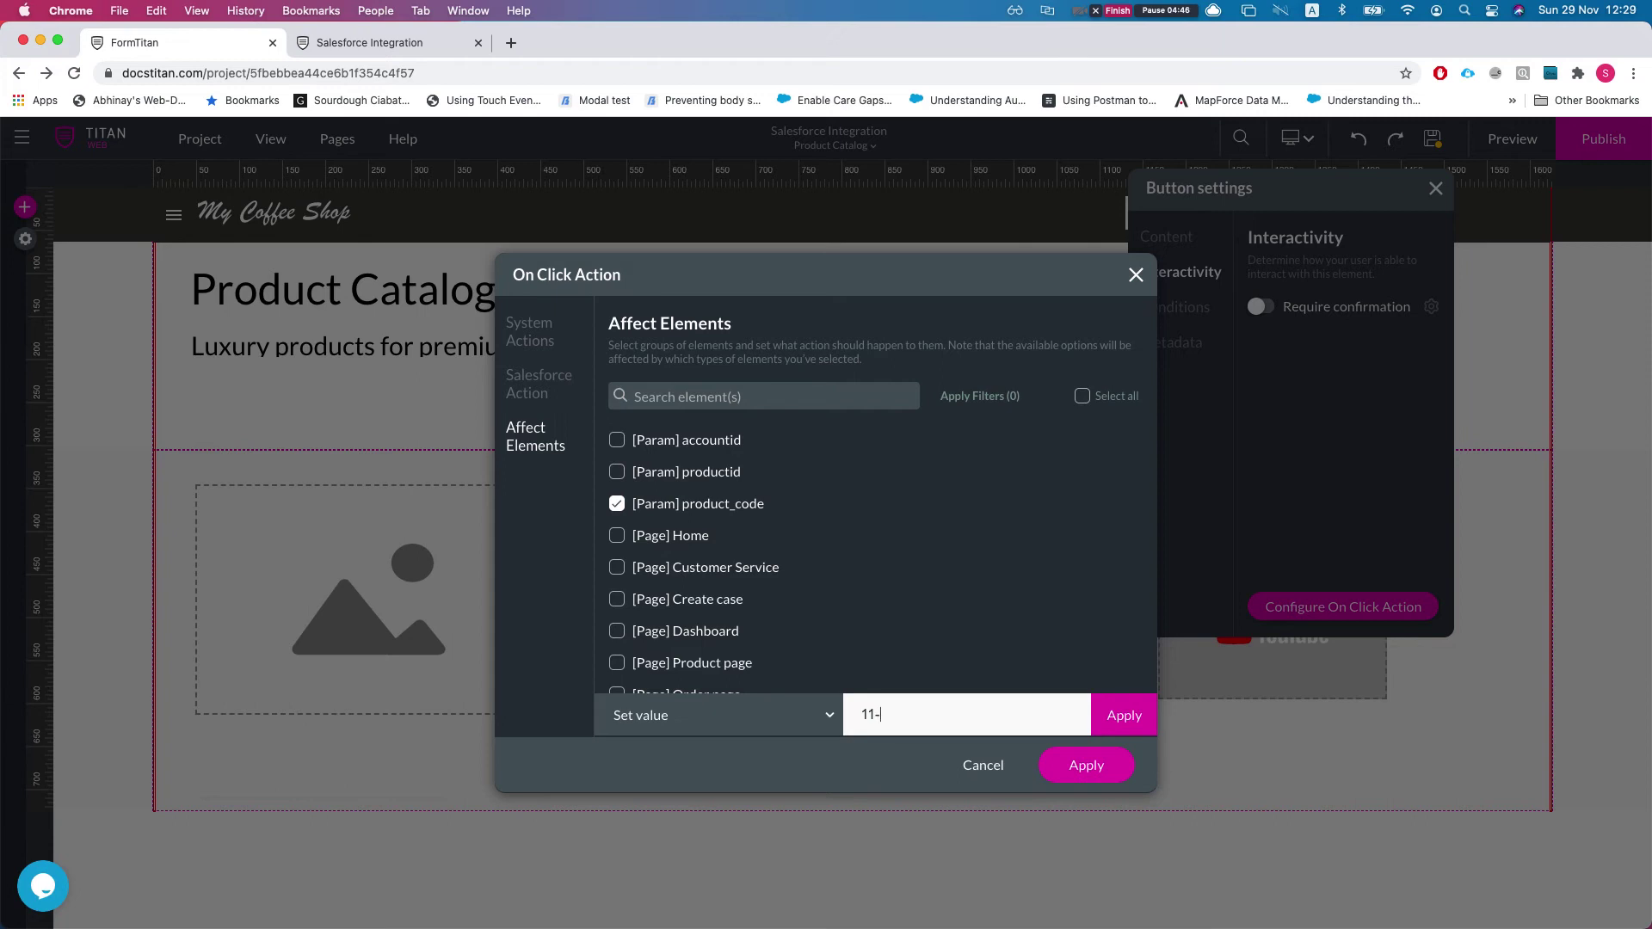
{"action": "left_click", "coordinate": [1086, 766]}
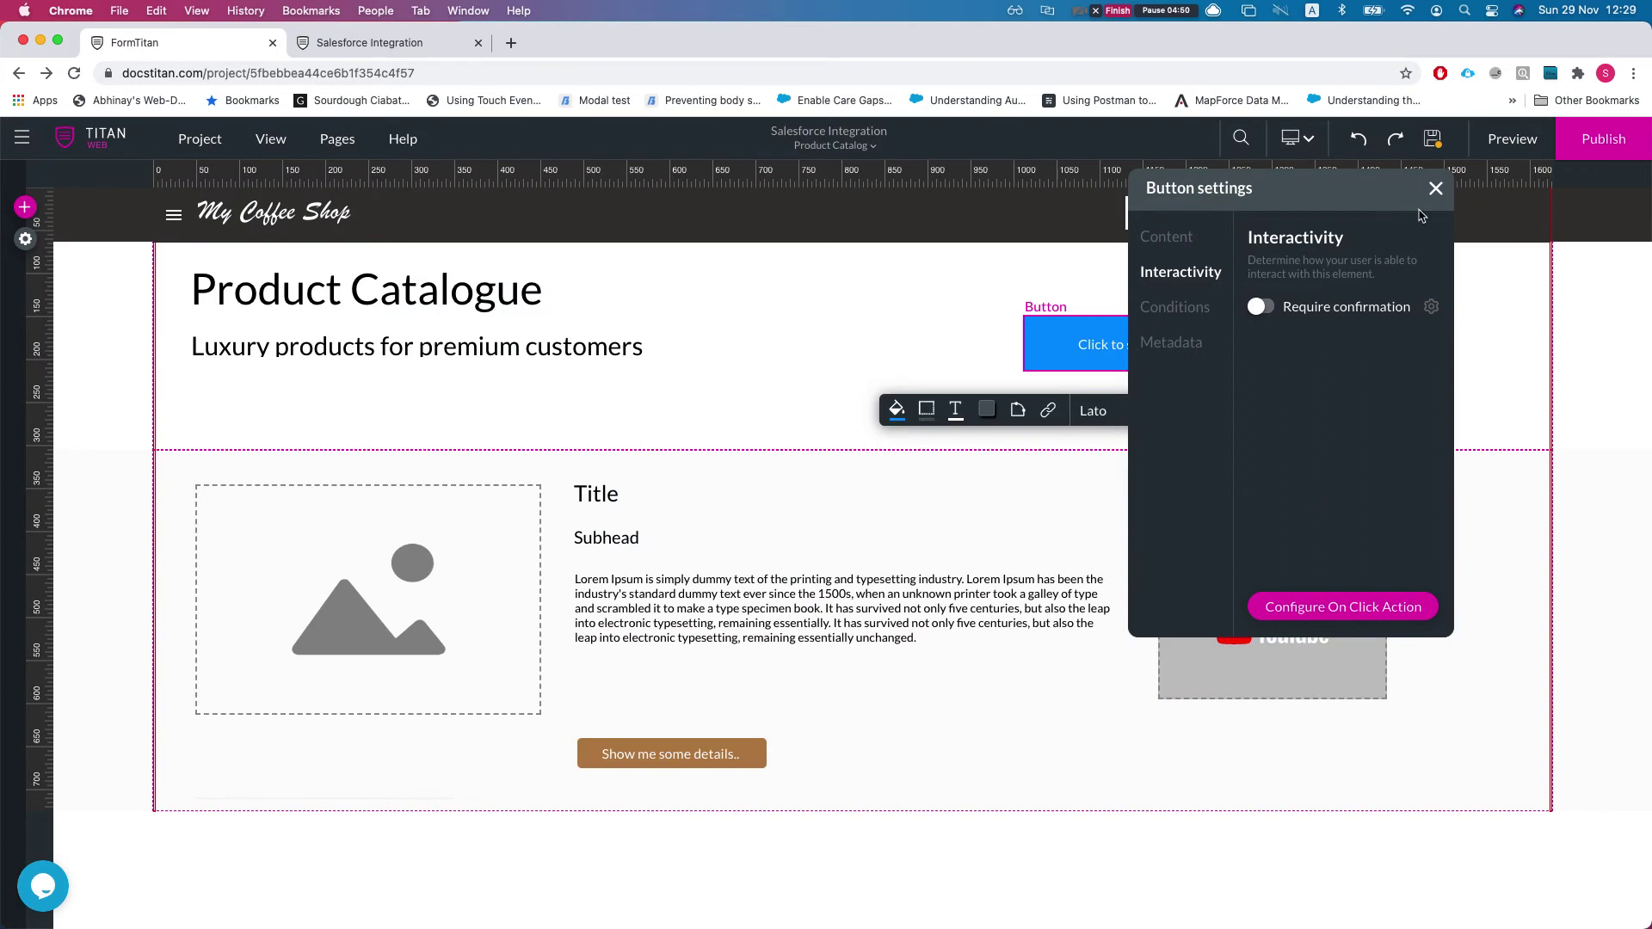
{"action": "left_click", "coordinate": [1437, 188]}
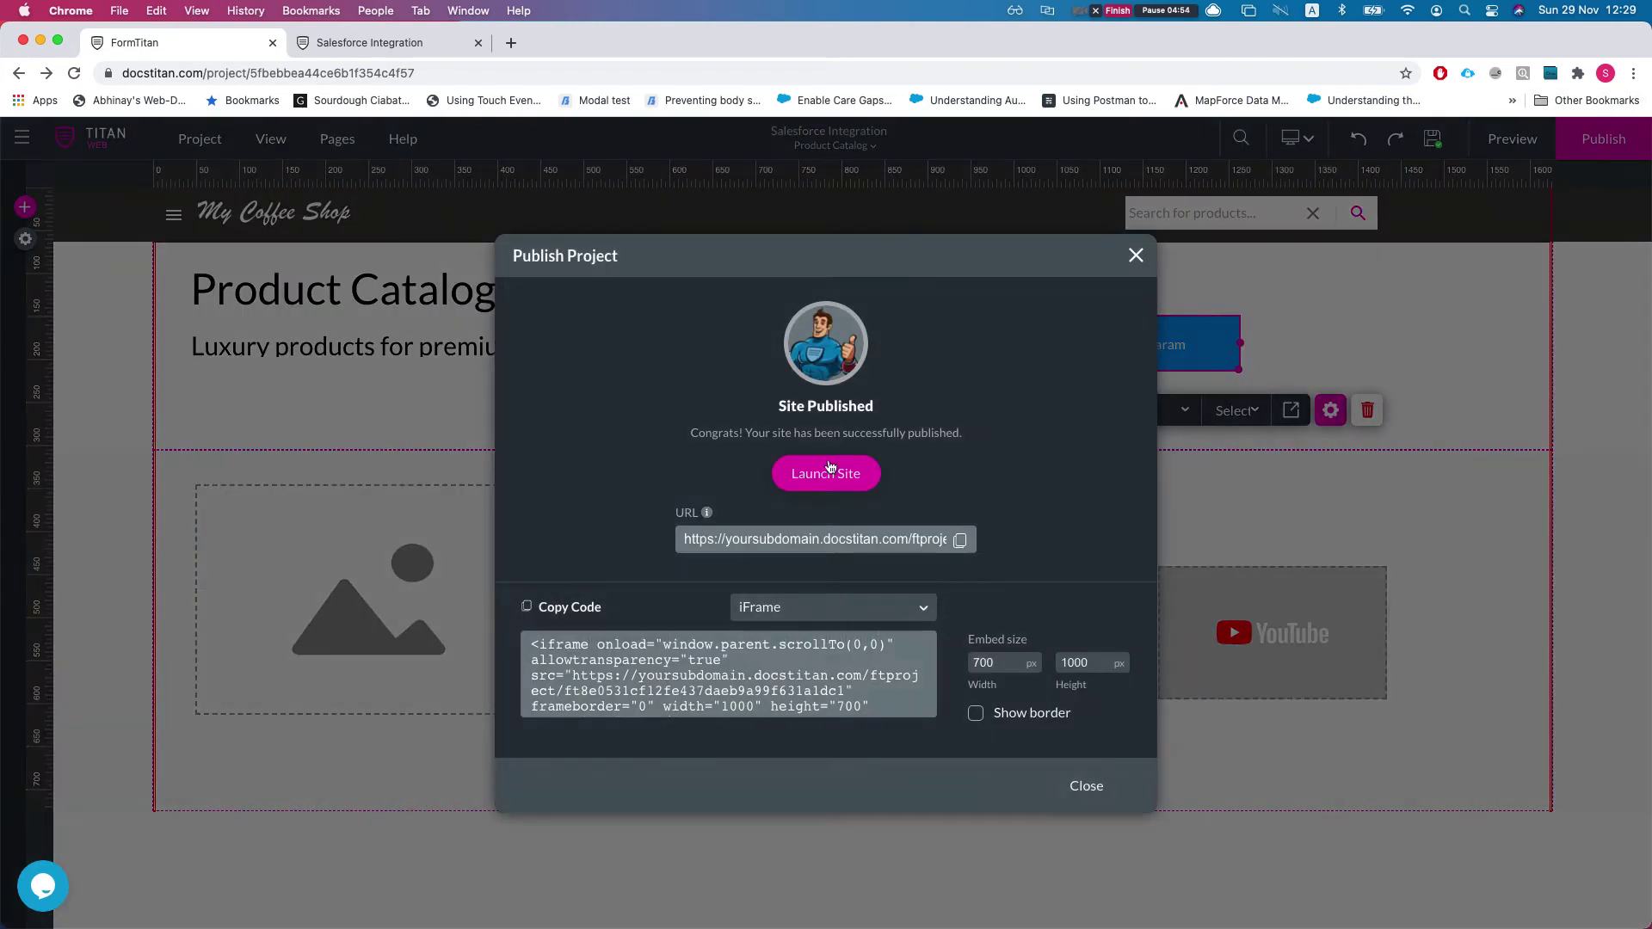
Step: Publish and launch the site, close the duplicate site tab and open the Product Catalog
{"action": "left_click", "coordinate": [825, 472]}
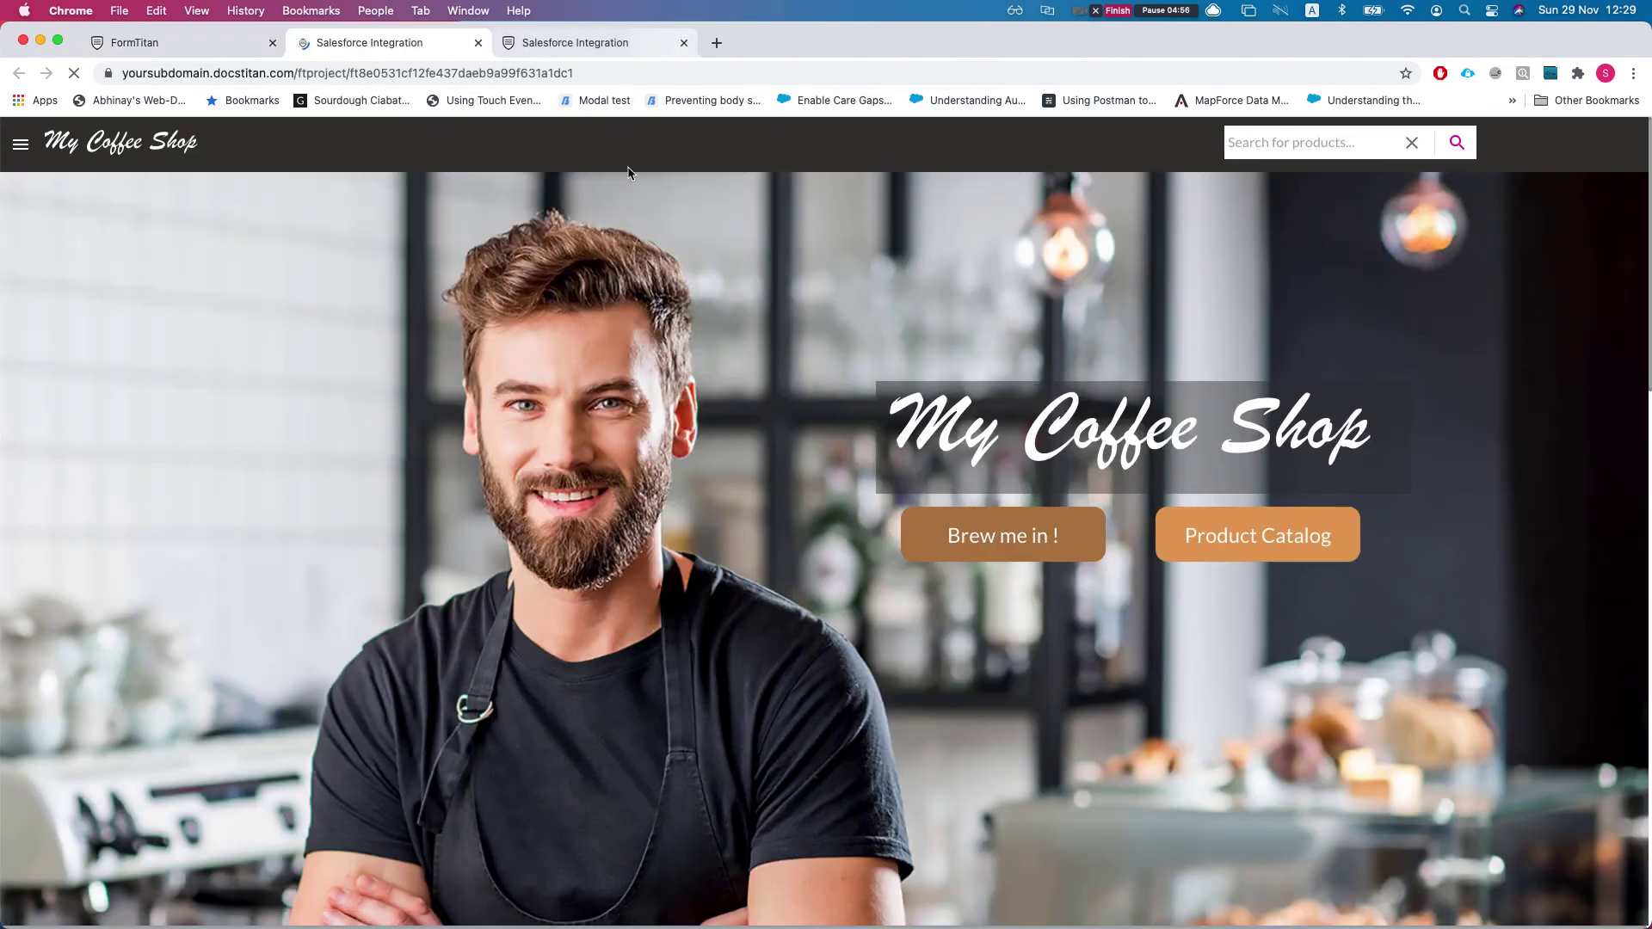
{"action": "left_click", "coordinate": [684, 43]}
{"action": "left_click", "coordinate": [1212, 555]}
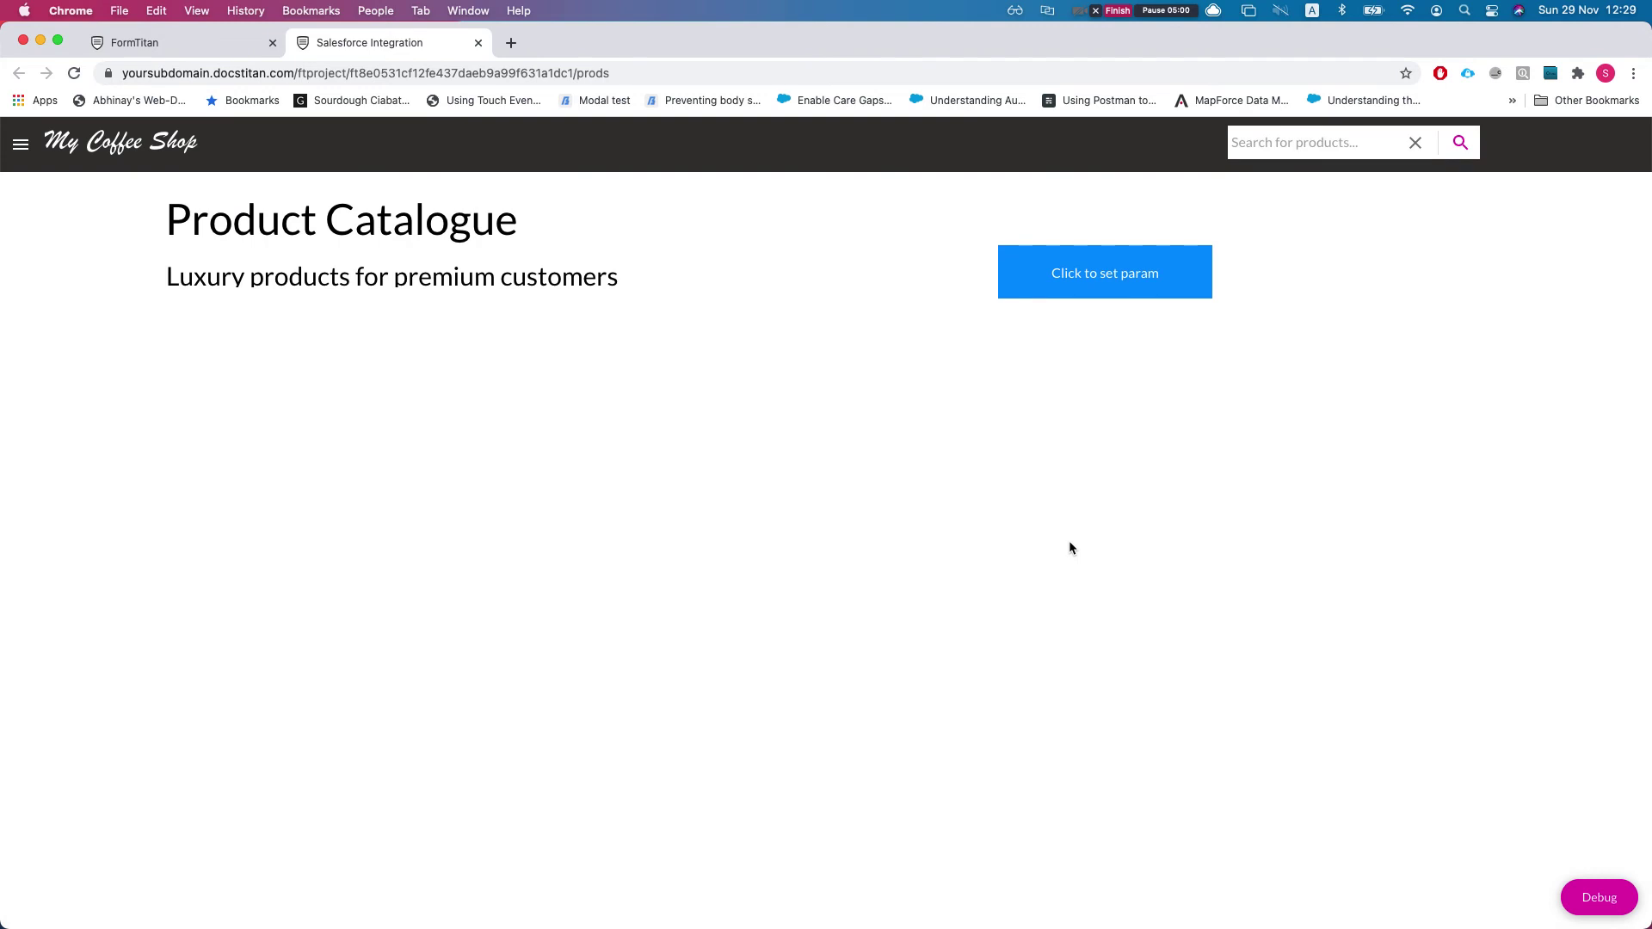
Step: Check the product_code parameter in the project debug list before it is set, and close the list
{"action": "left_click", "coordinate": [1580, 900]}
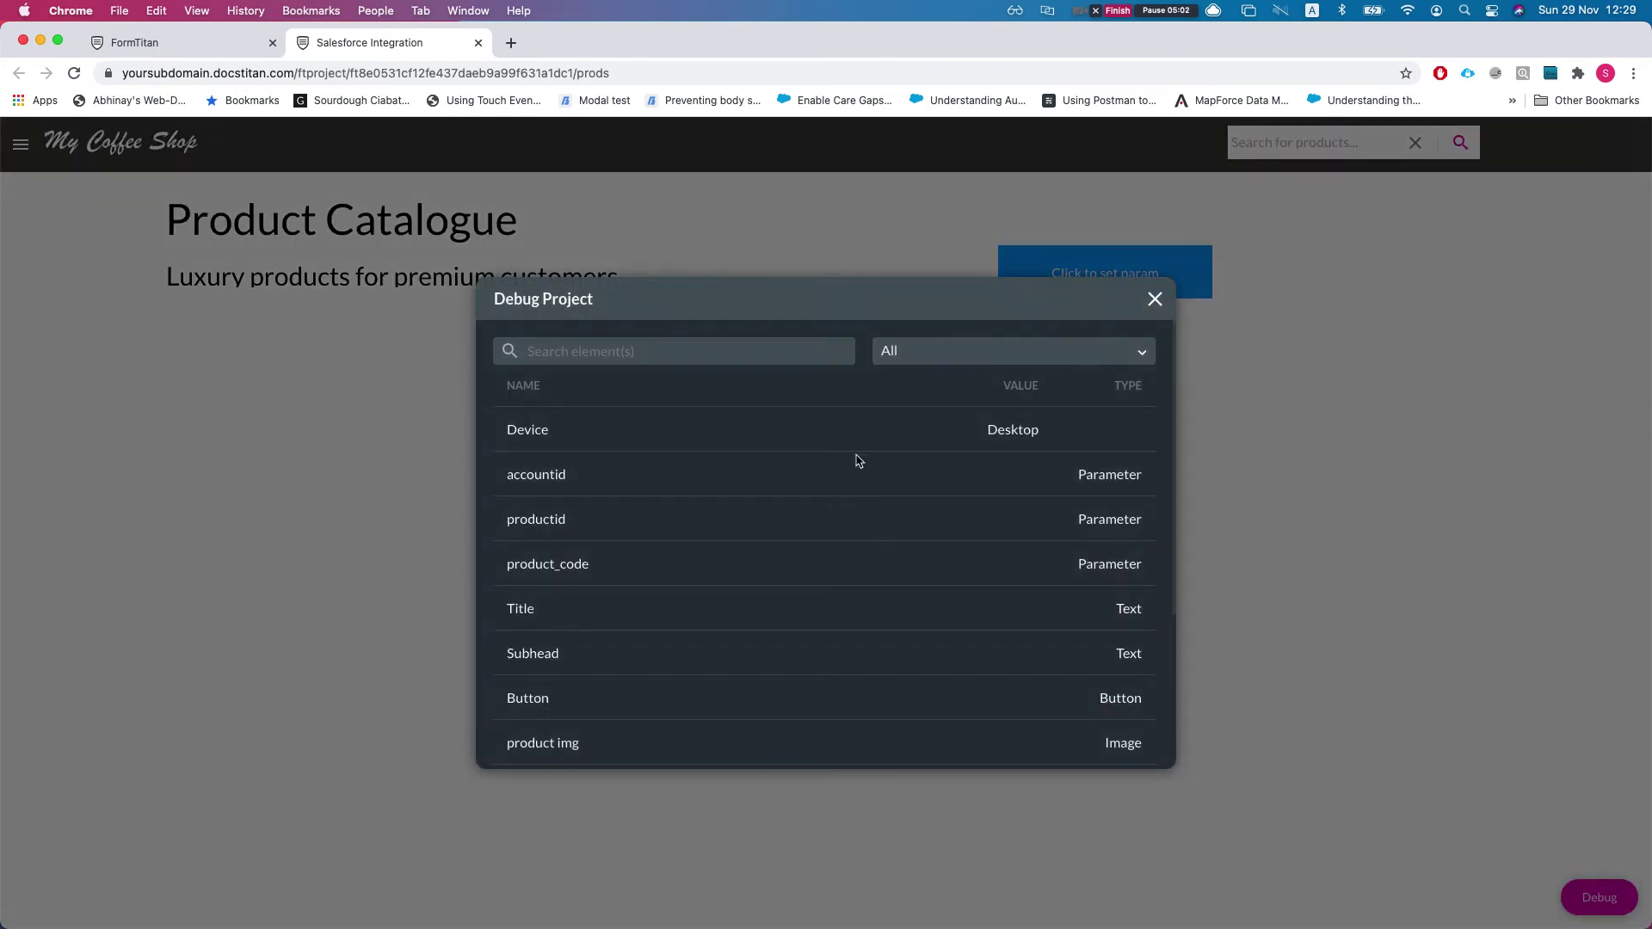
{"action": "double_click", "coordinate": [552, 580]}
{"action": "left_click", "coordinate": [764, 581]}
{"action": "left_click", "coordinate": [1153, 300]}
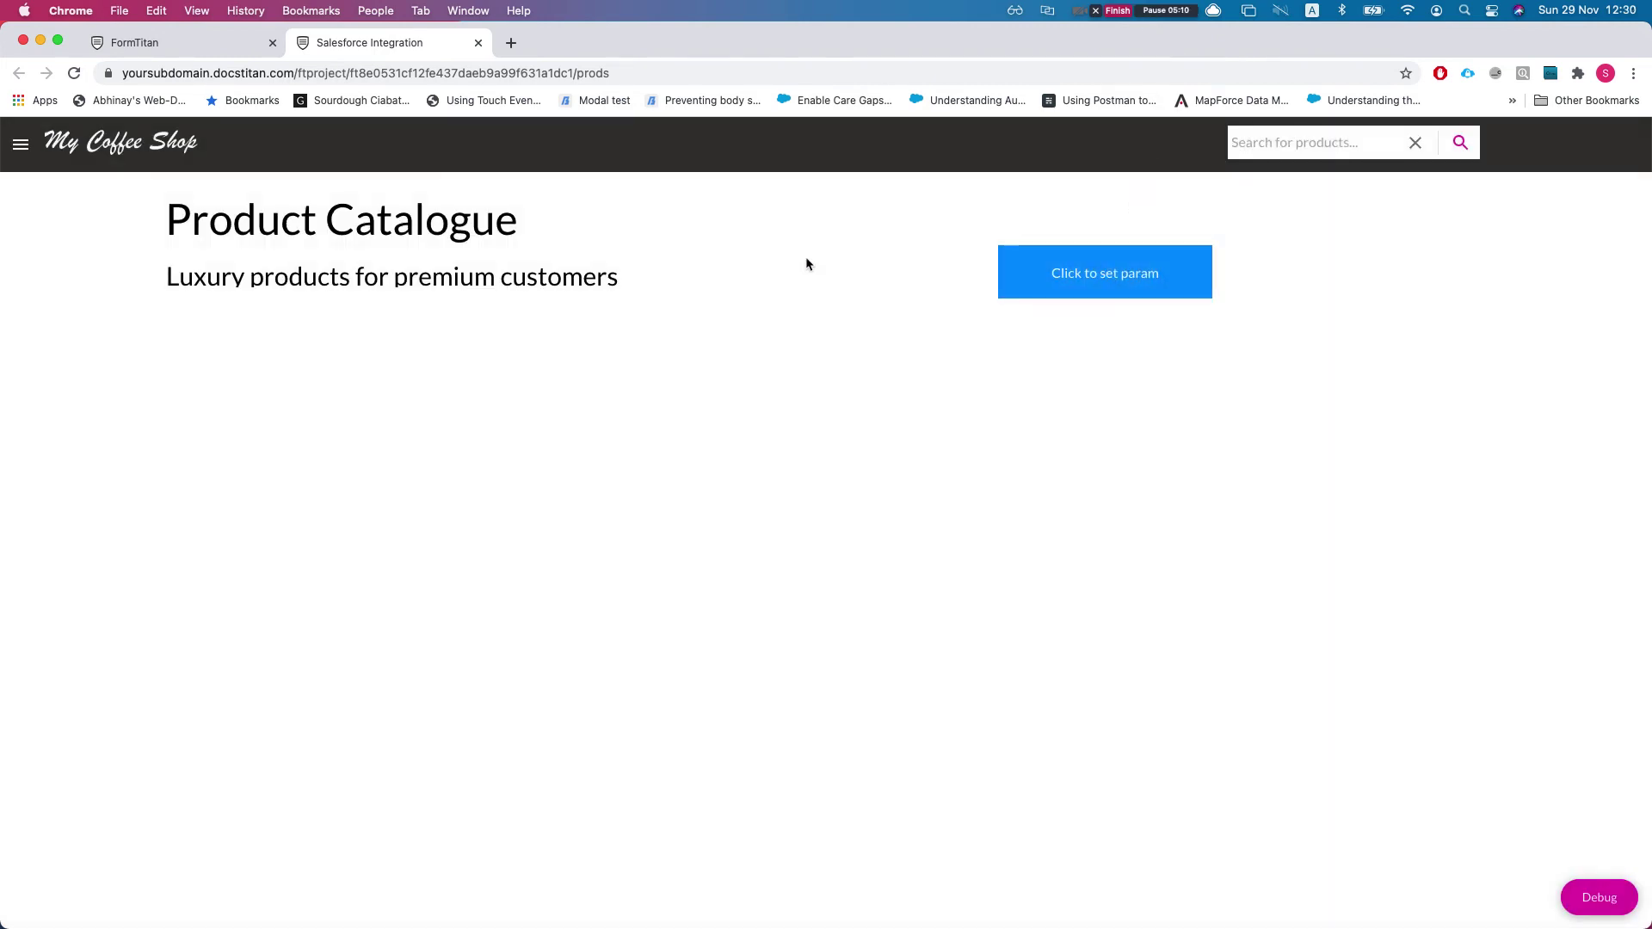
Step: Trigger the "Click to set param" button and look through the filtered products
{"action": "left_click", "coordinate": [1073, 286]}
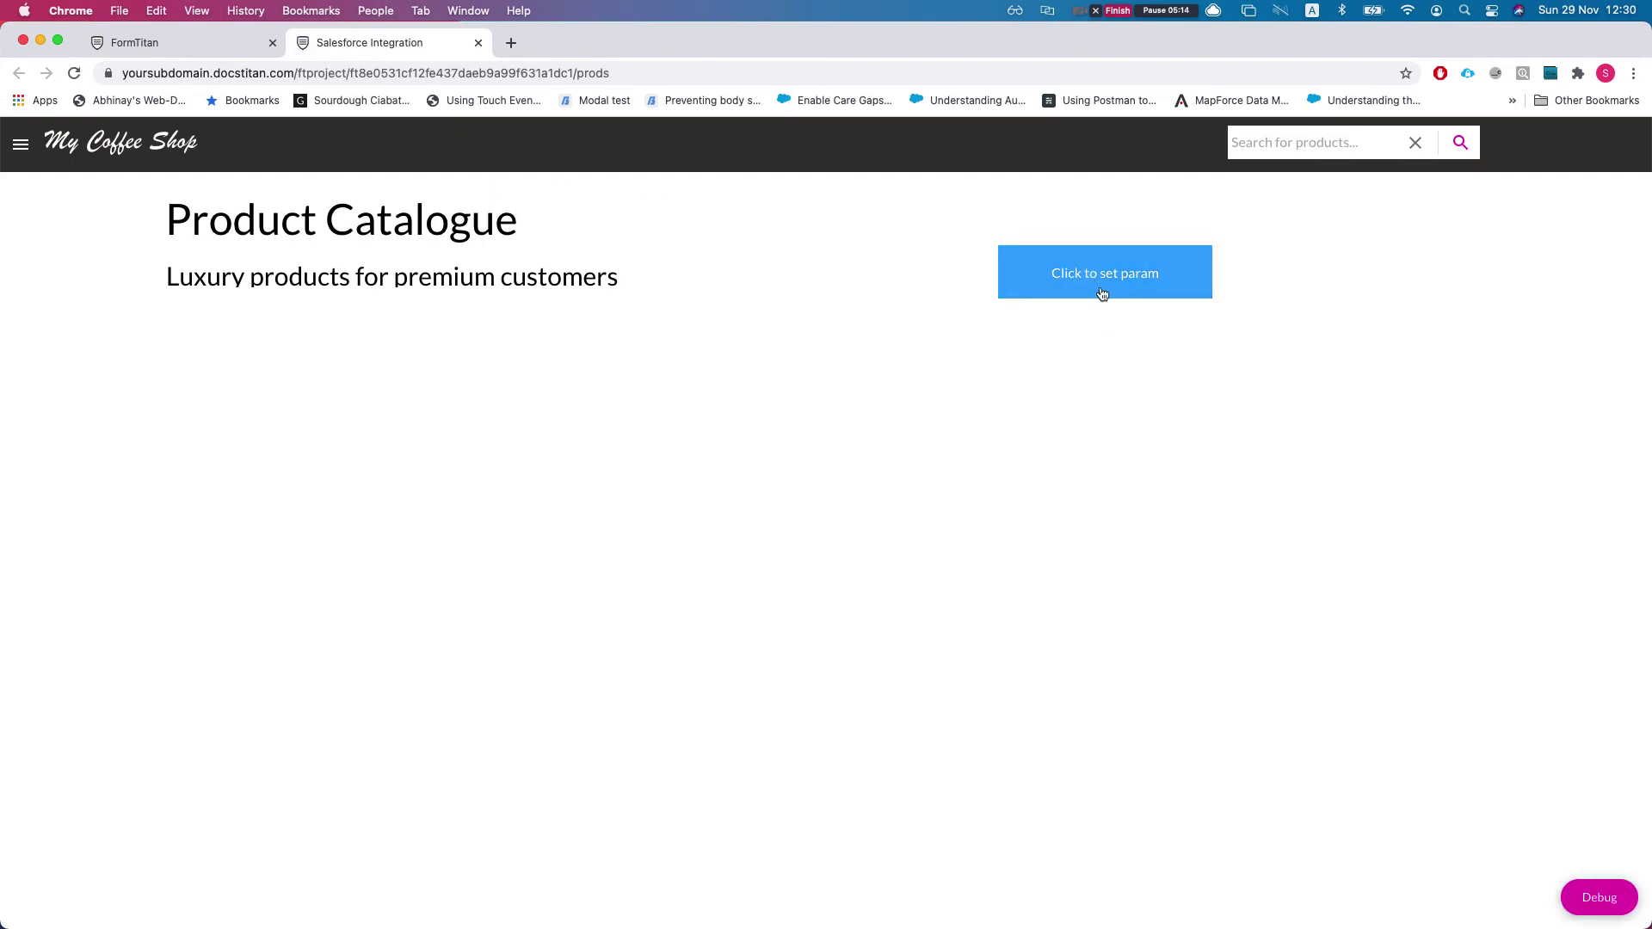
{"action": "left_click", "coordinate": [1081, 285]}
{"action": "left_click", "coordinate": [1088, 296]}
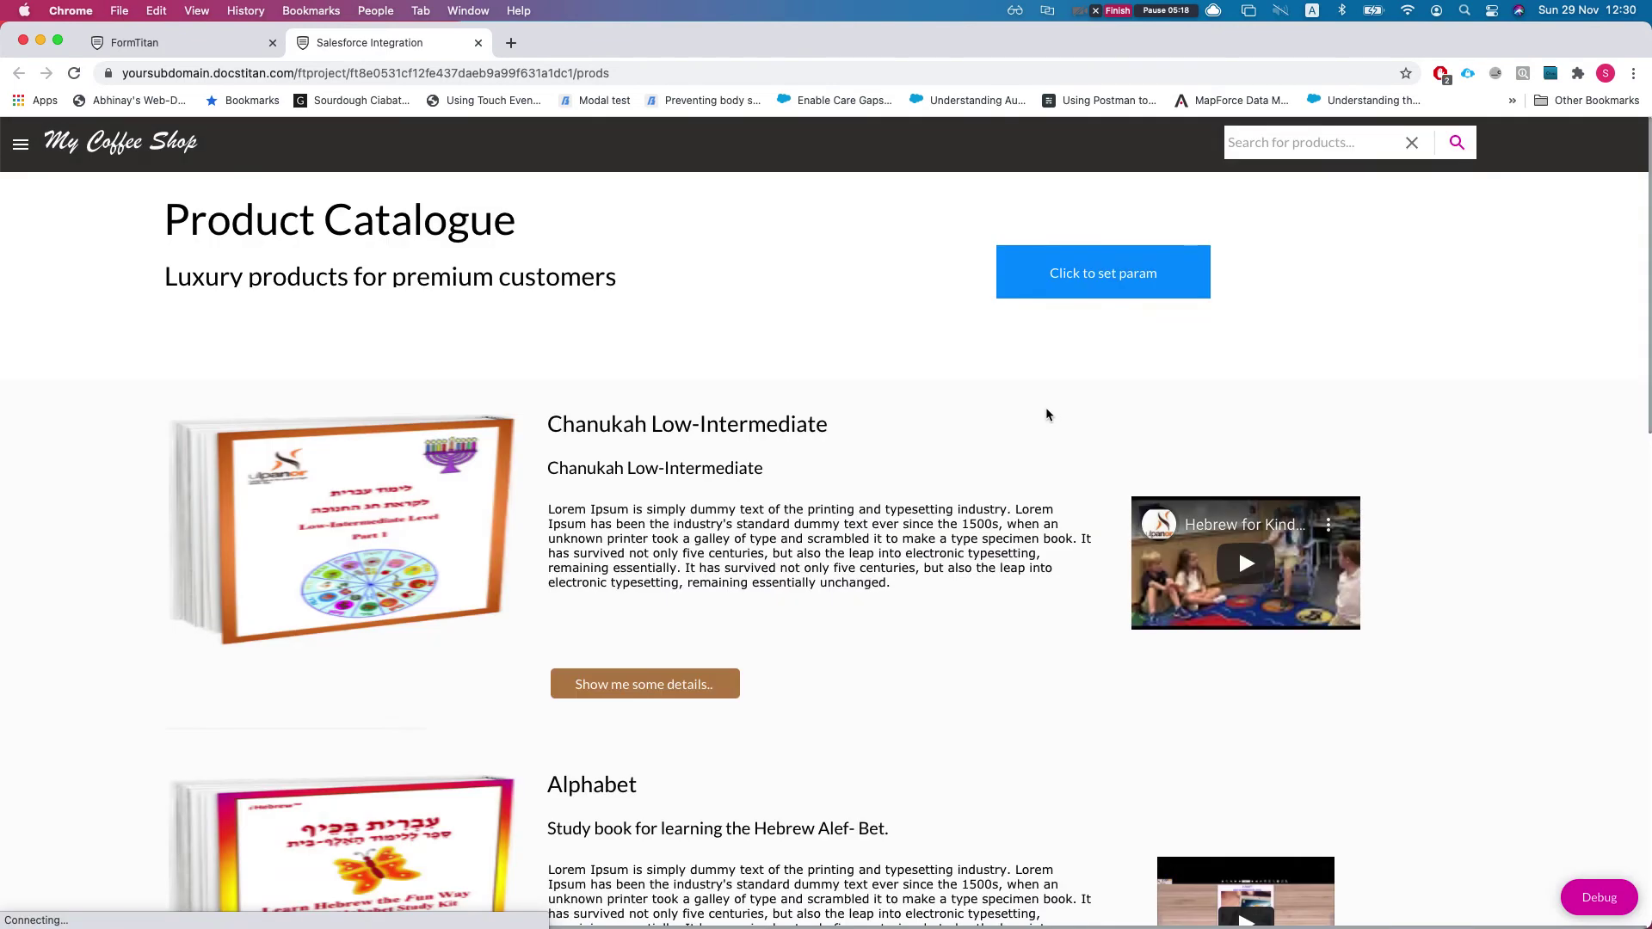
{"action": "scroll", "coordinate": [921, 538], "scroll_direction": "down", "scroll_amount": 8}
{"action": "scroll", "coordinate": [915, 545], "scroll_direction": "up", "scroll_amount": 7}
Step: Inspect the value of the product_code parameter in the project debug list and close the list
{"action": "left_click", "coordinate": [1591, 912]}
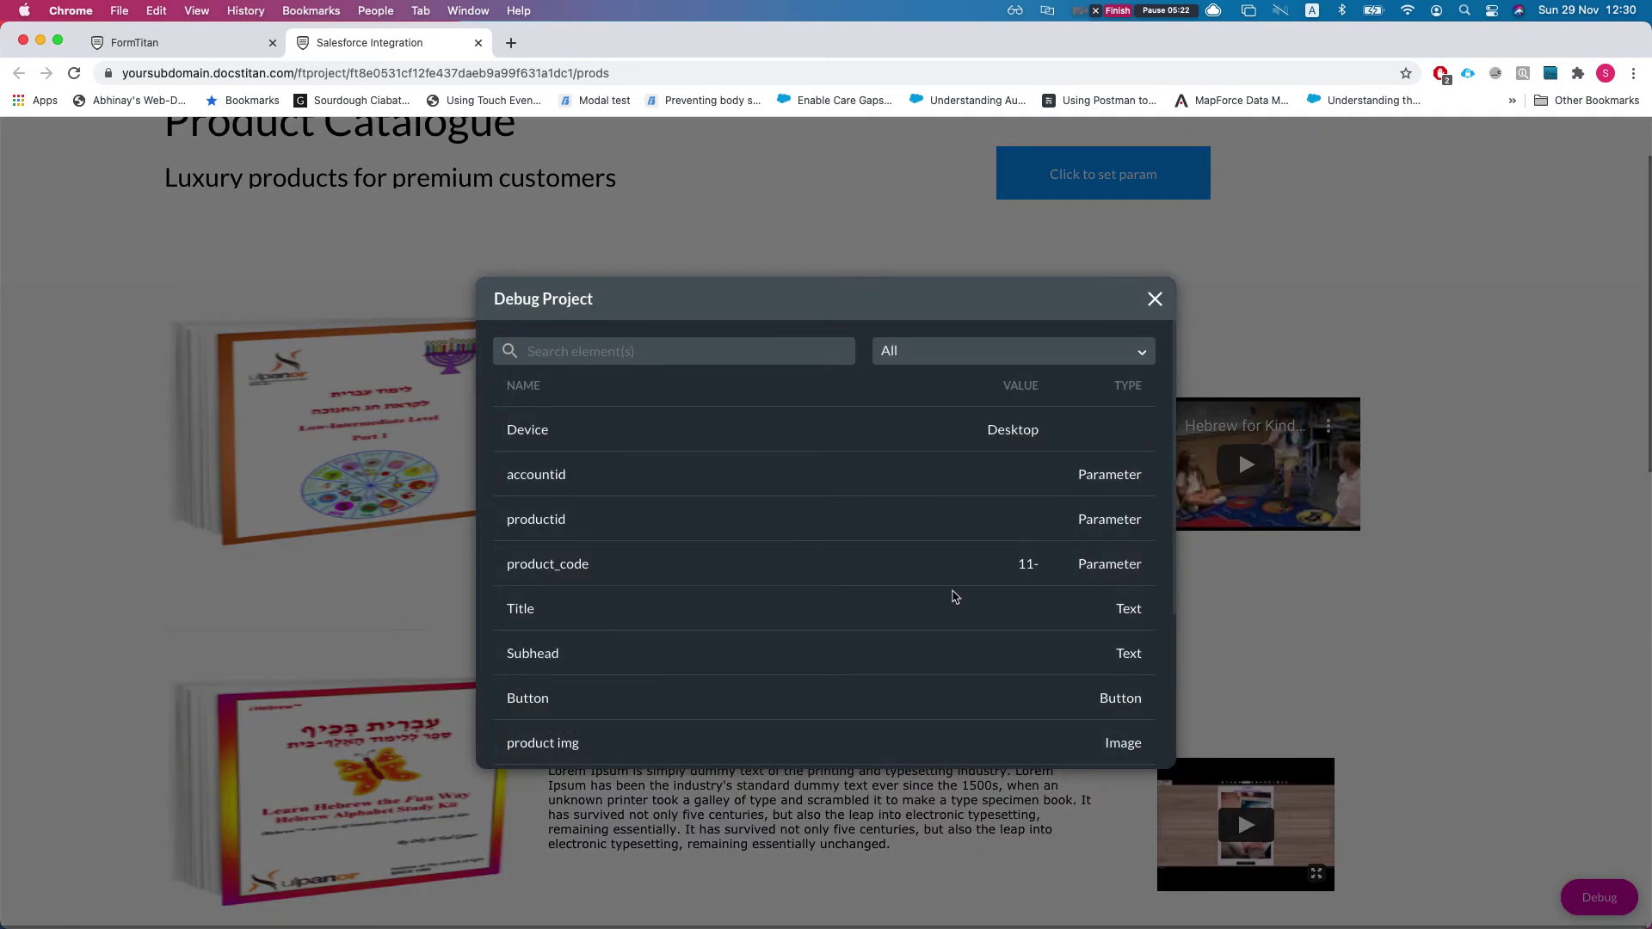
{"action": "left_click_drag", "start_coordinate": [506, 565], "coordinate": [600, 574]}
{"action": "left_click", "coordinate": [638, 574]}
{"action": "left_click", "coordinate": [1155, 298]}
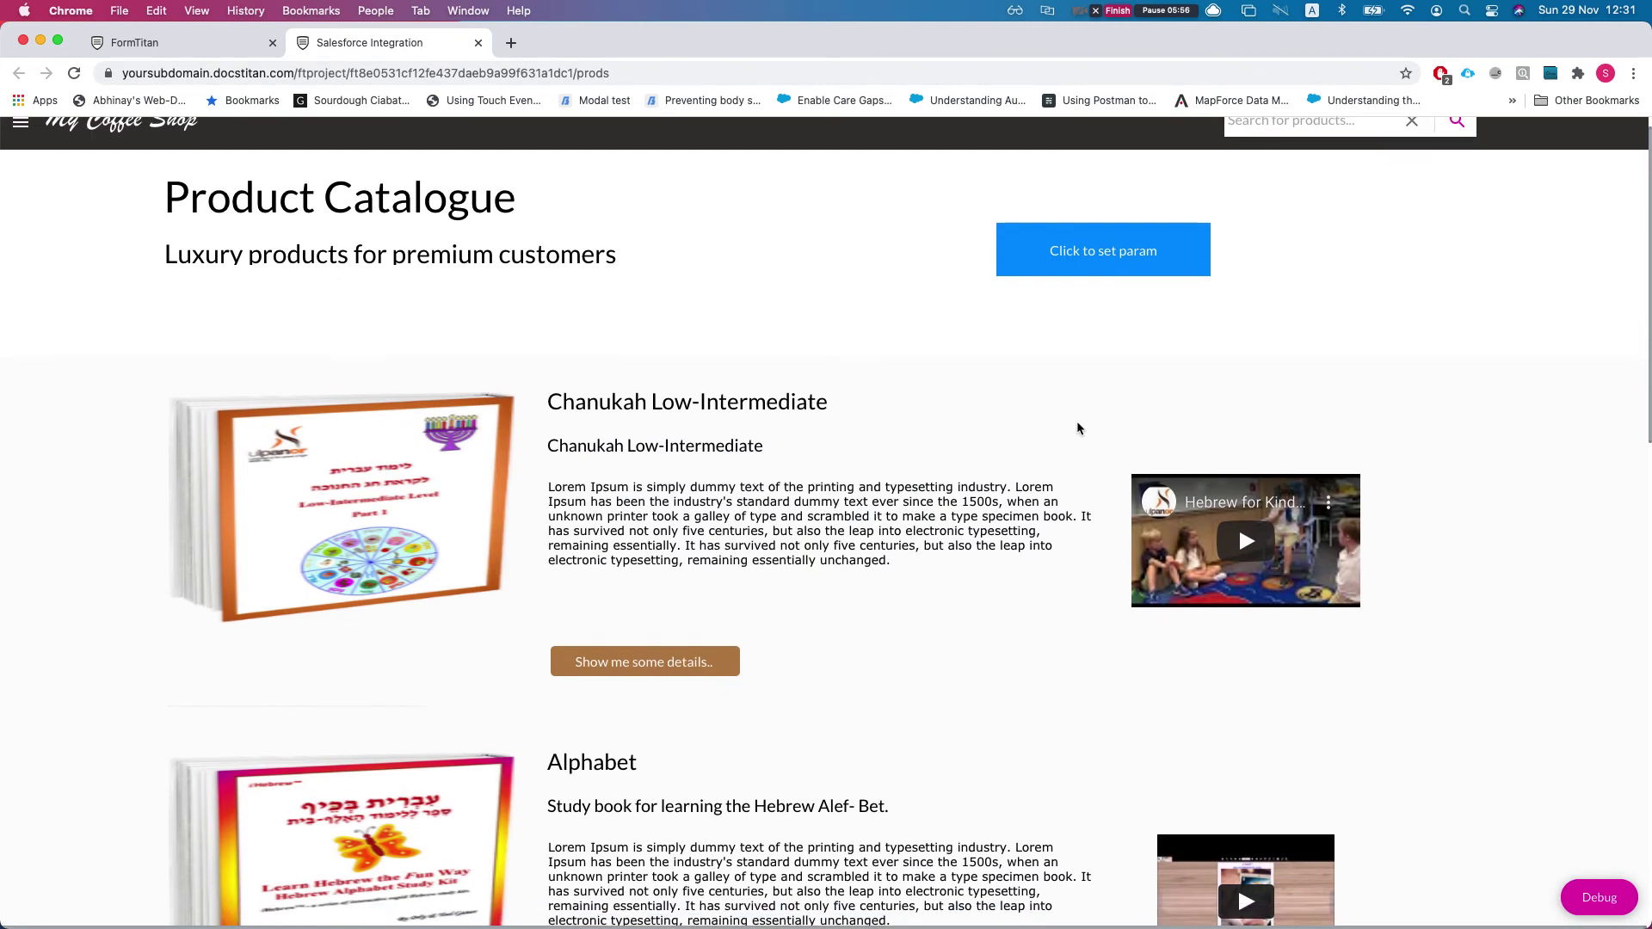
Step: Return to the FormTitan editor tab and add a Search input to the catalogue header strip near the "Click to set param" button
{"action": "key", "text": "ctrl+shift+Tab"}
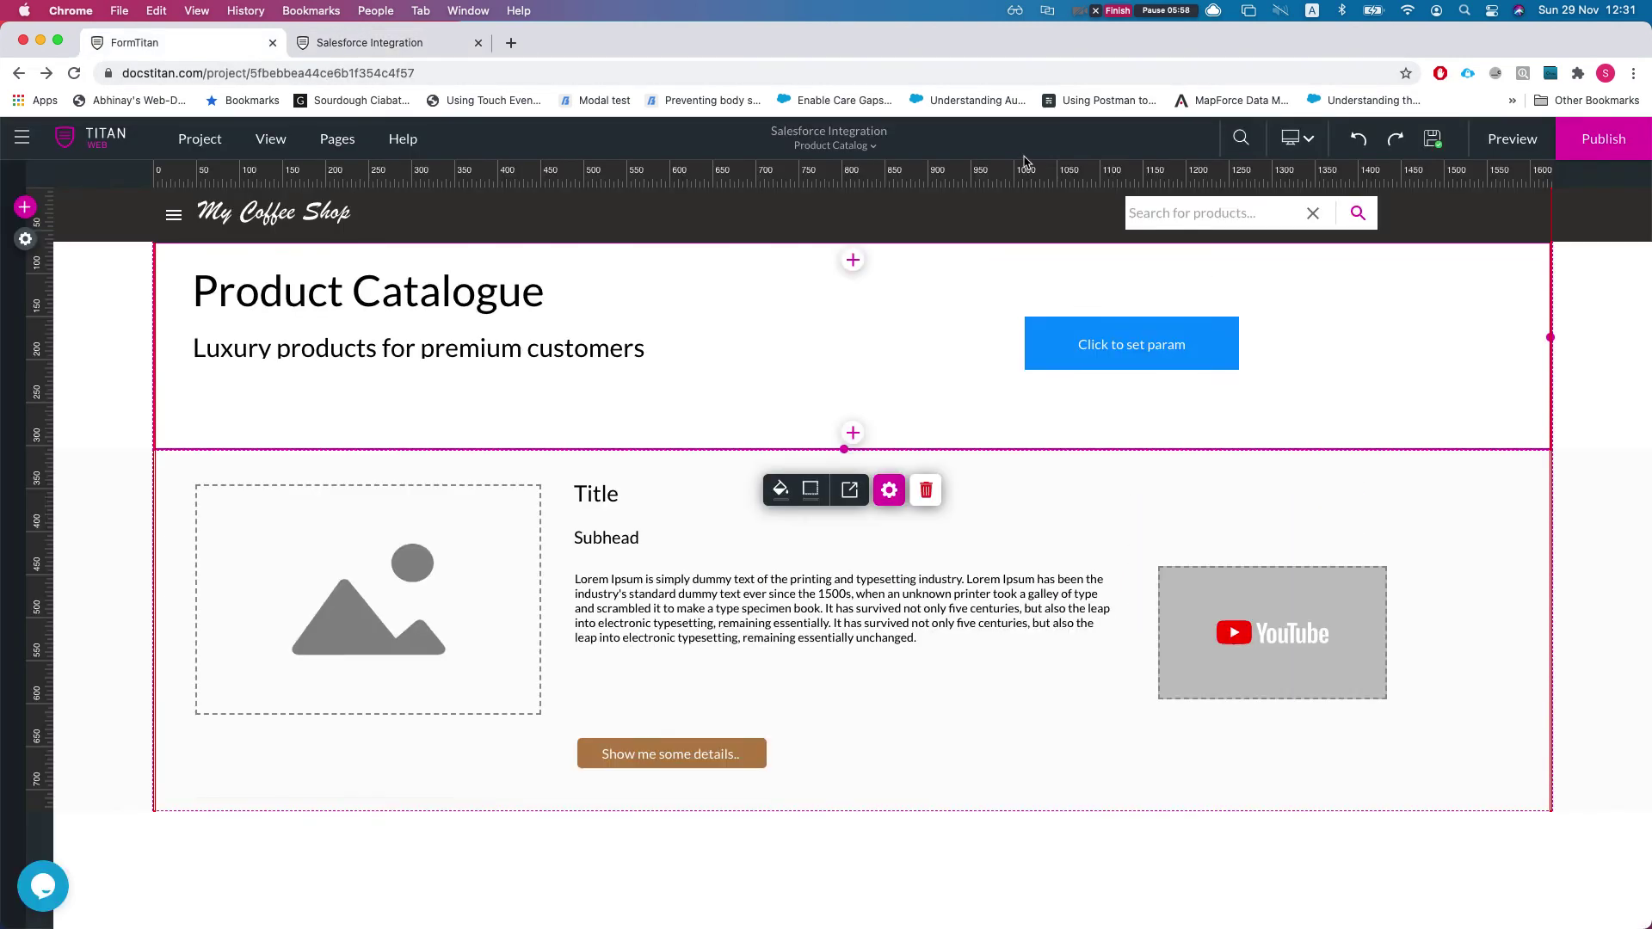
{"action": "left_click", "coordinate": [25, 239]}
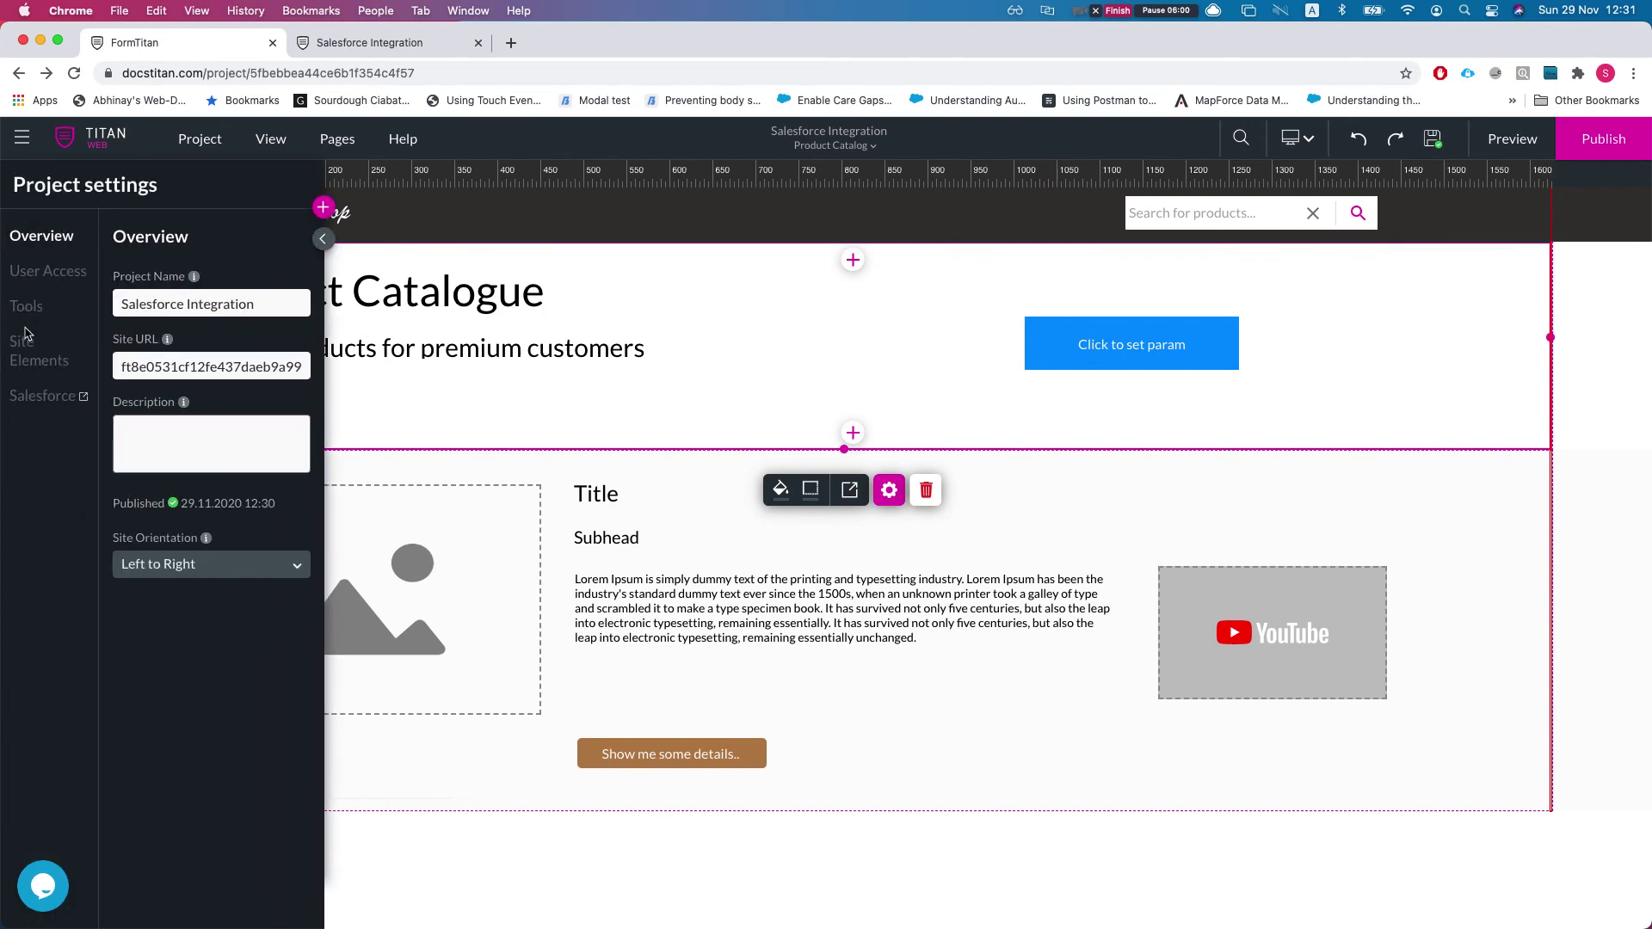
{"action": "left_click", "coordinate": [323, 207]}
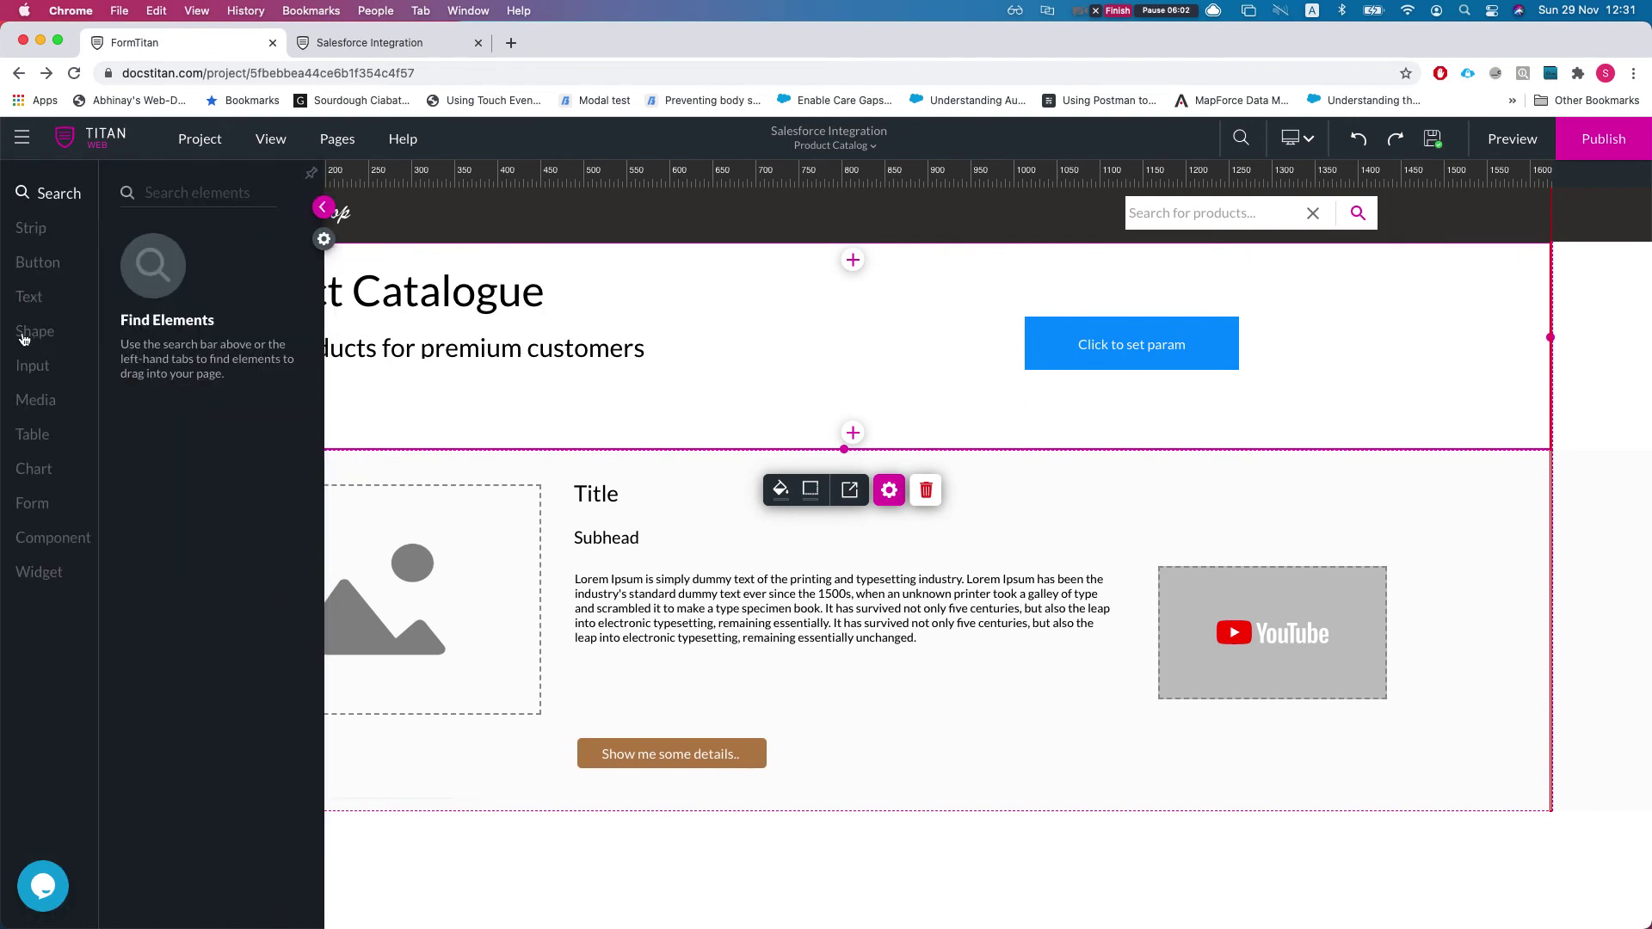
{"action": "left_click", "coordinate": [21, 366]}
{"action": "left_click_drag", "start_coordinate": [210, 231], "coordinate": [1076, 297]}
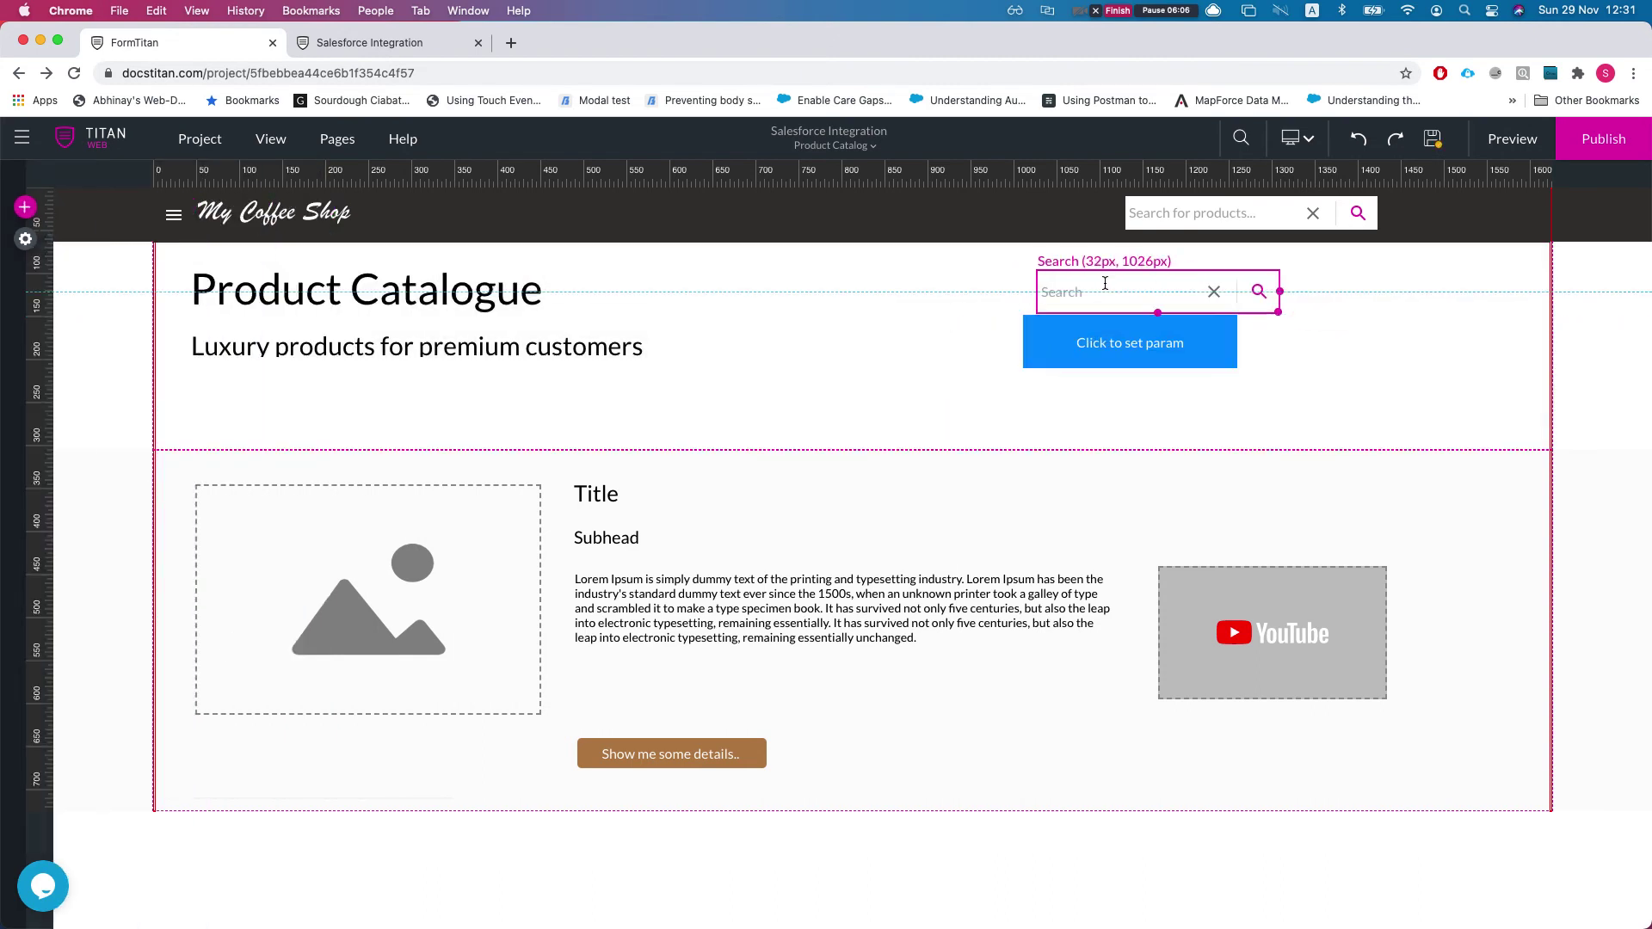
Step: Move the "Click to set param" button about 672 px from the strip's left edge and 28 px from its top, and enlarge the Search input slightly
{"action": "left_click", "coordinate": [1098, 277]}
{"action": "left_click", "coordinate": [1059, 401]}
{"action": "left_click", "coordinate": [1065, 361]}
{"action": "left_click_drag", "start_coordinate": [1065, 361], "coordinate": [795, 315]}
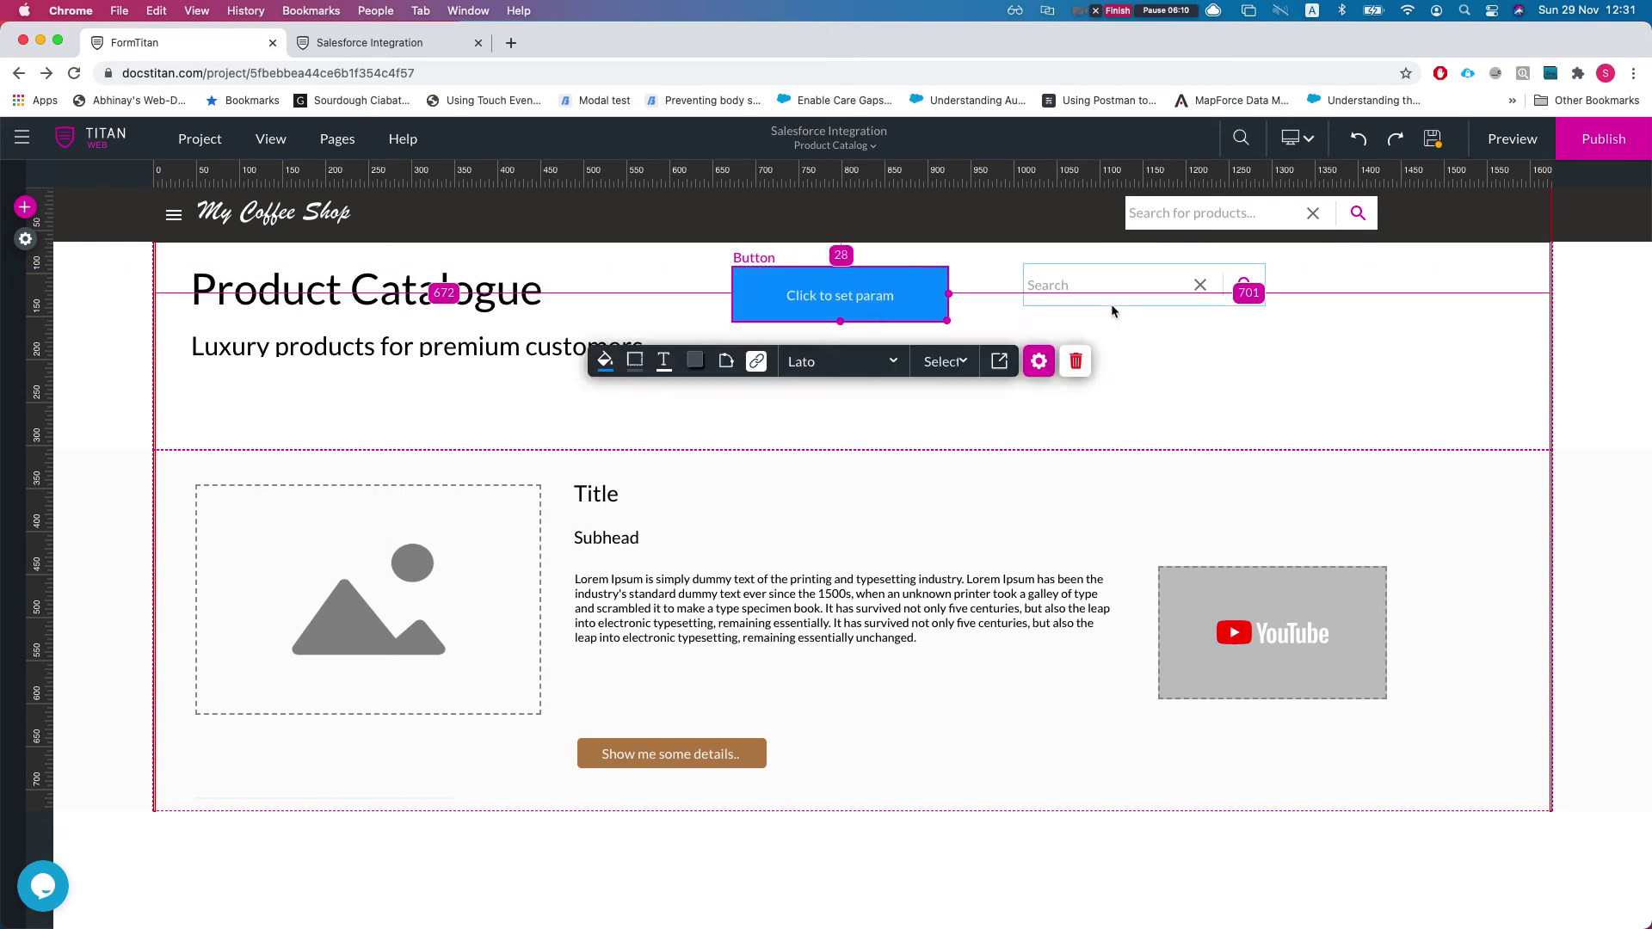
{"action": "left_click", "coordinate": [1101, 289]}
{"action": "left_click_drag", "start_coordinate": [1268, 306], "coordinate": [1293, 312]}
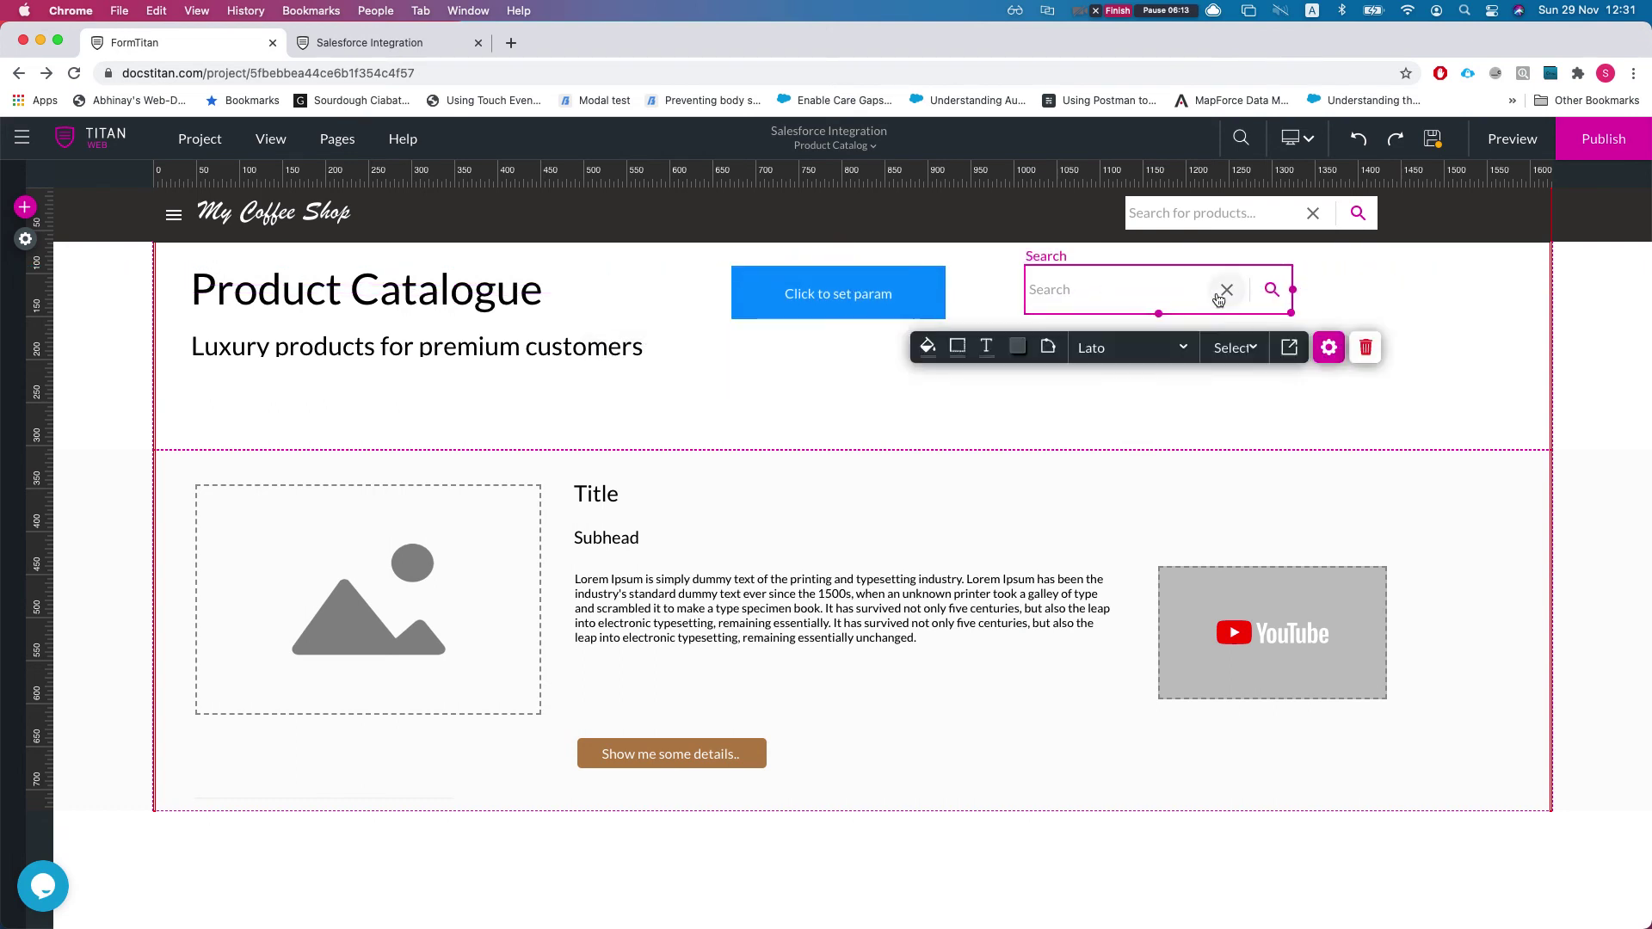
Step: Tag the Search input as ProductSearch and open its condition settings
{"action": "left_click", "coordinate": [1321, 352]}
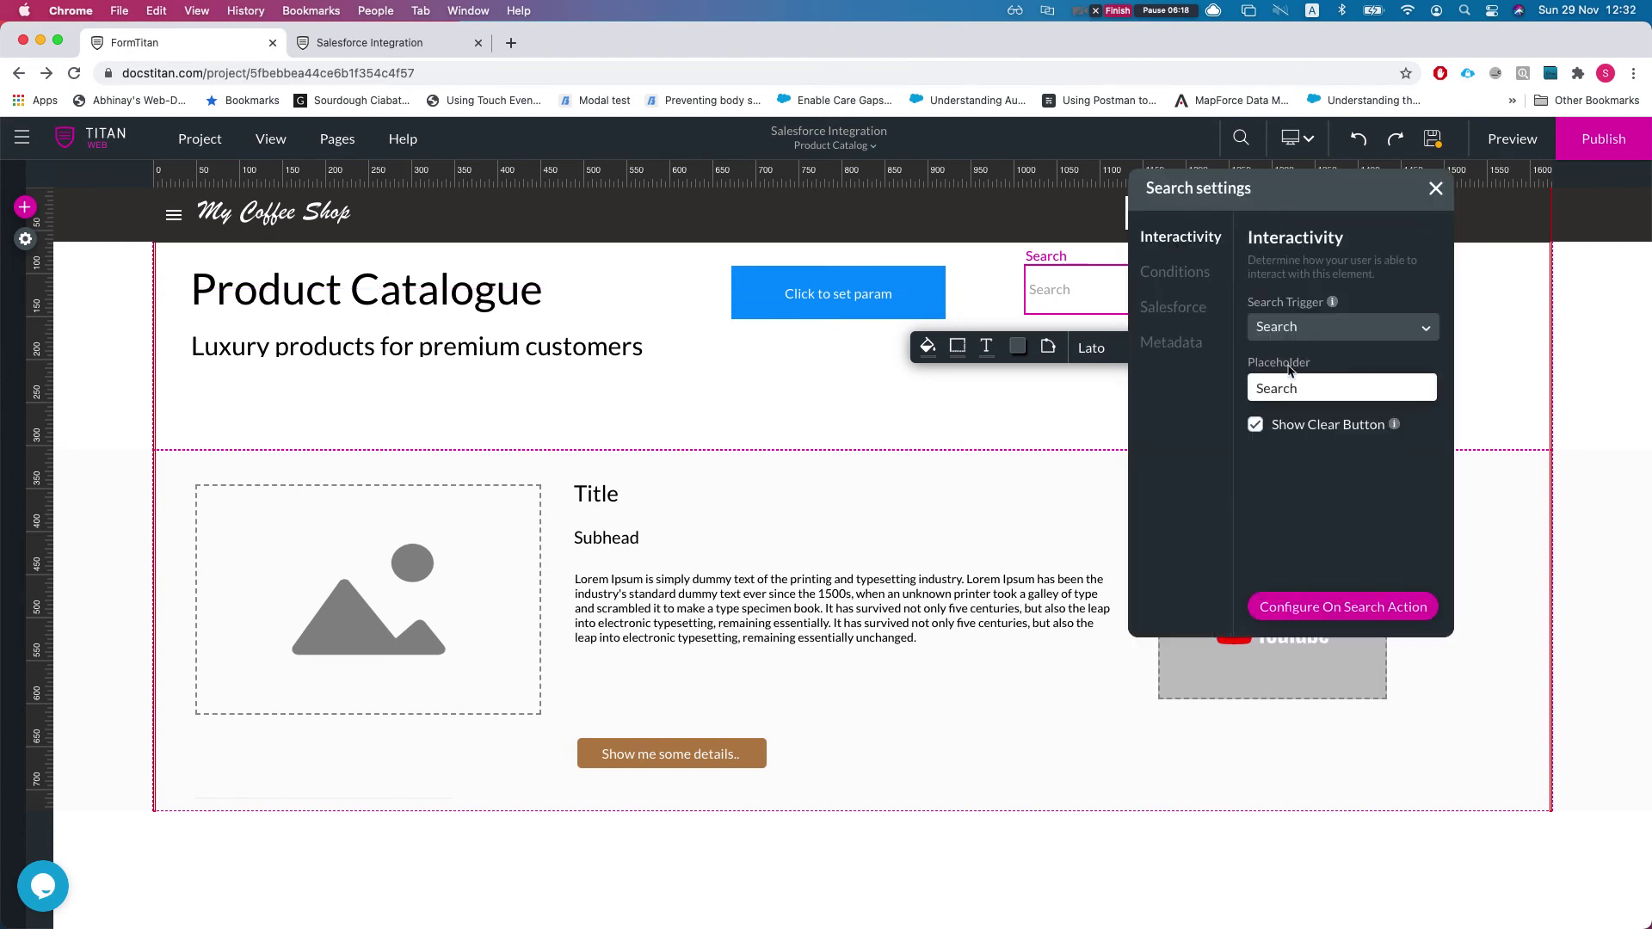
{"action": "left_click", "coordinate": [1172, 342]}
{"action": "left_click", "coordinate": [1298, 391]}
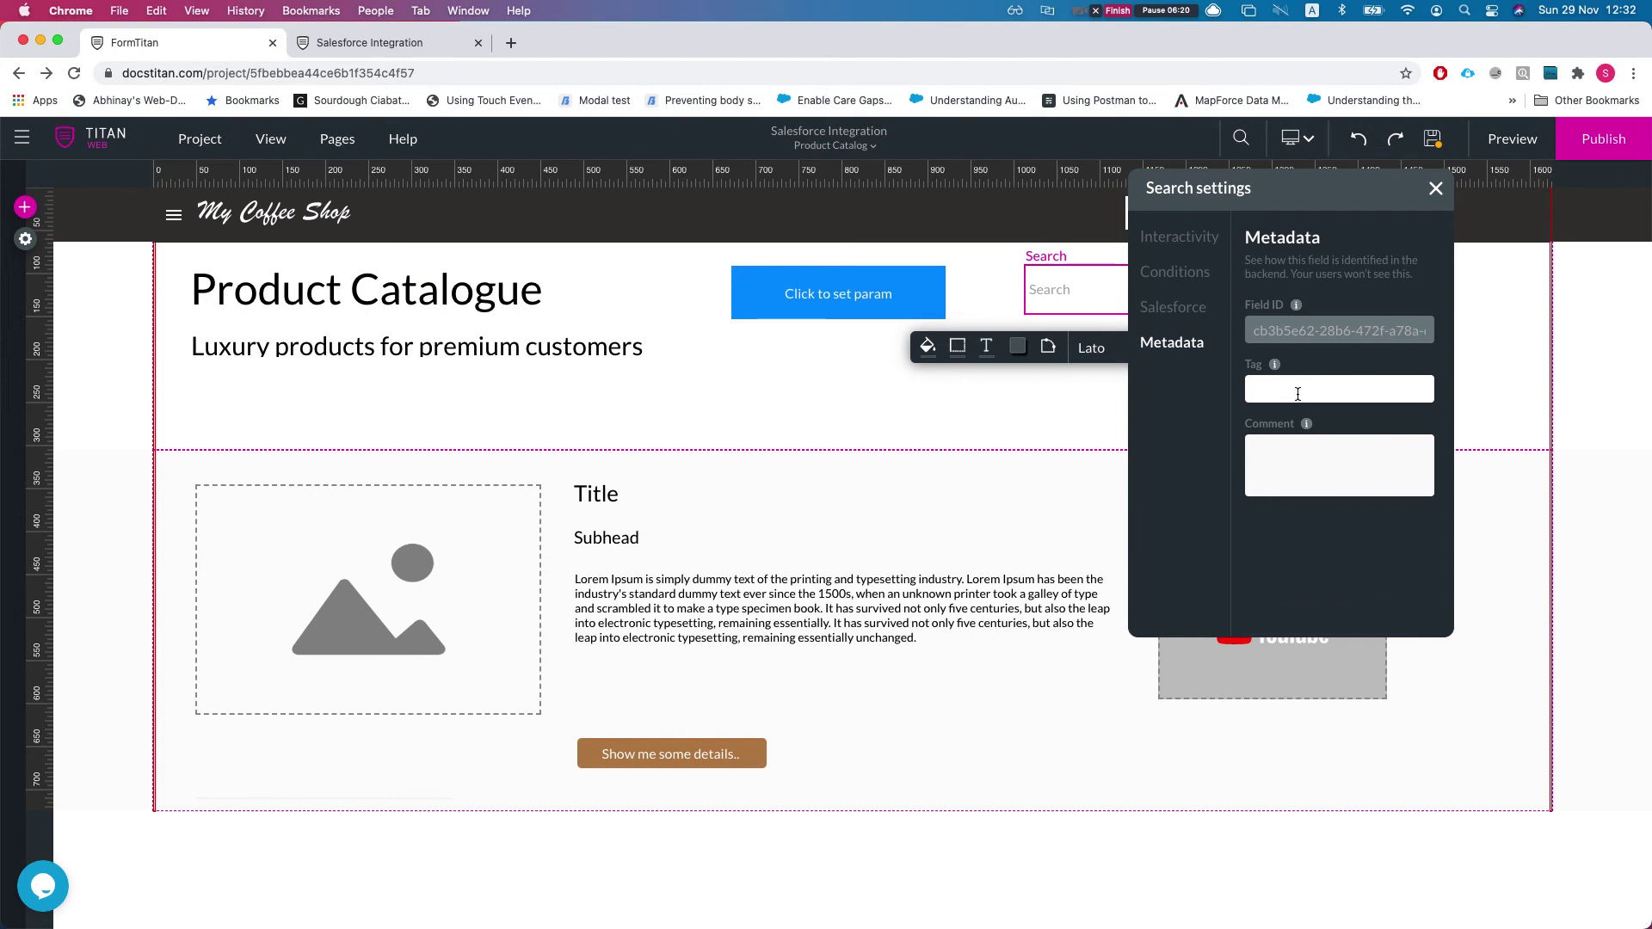
{"action": "type", "text": "ProductSearch"}
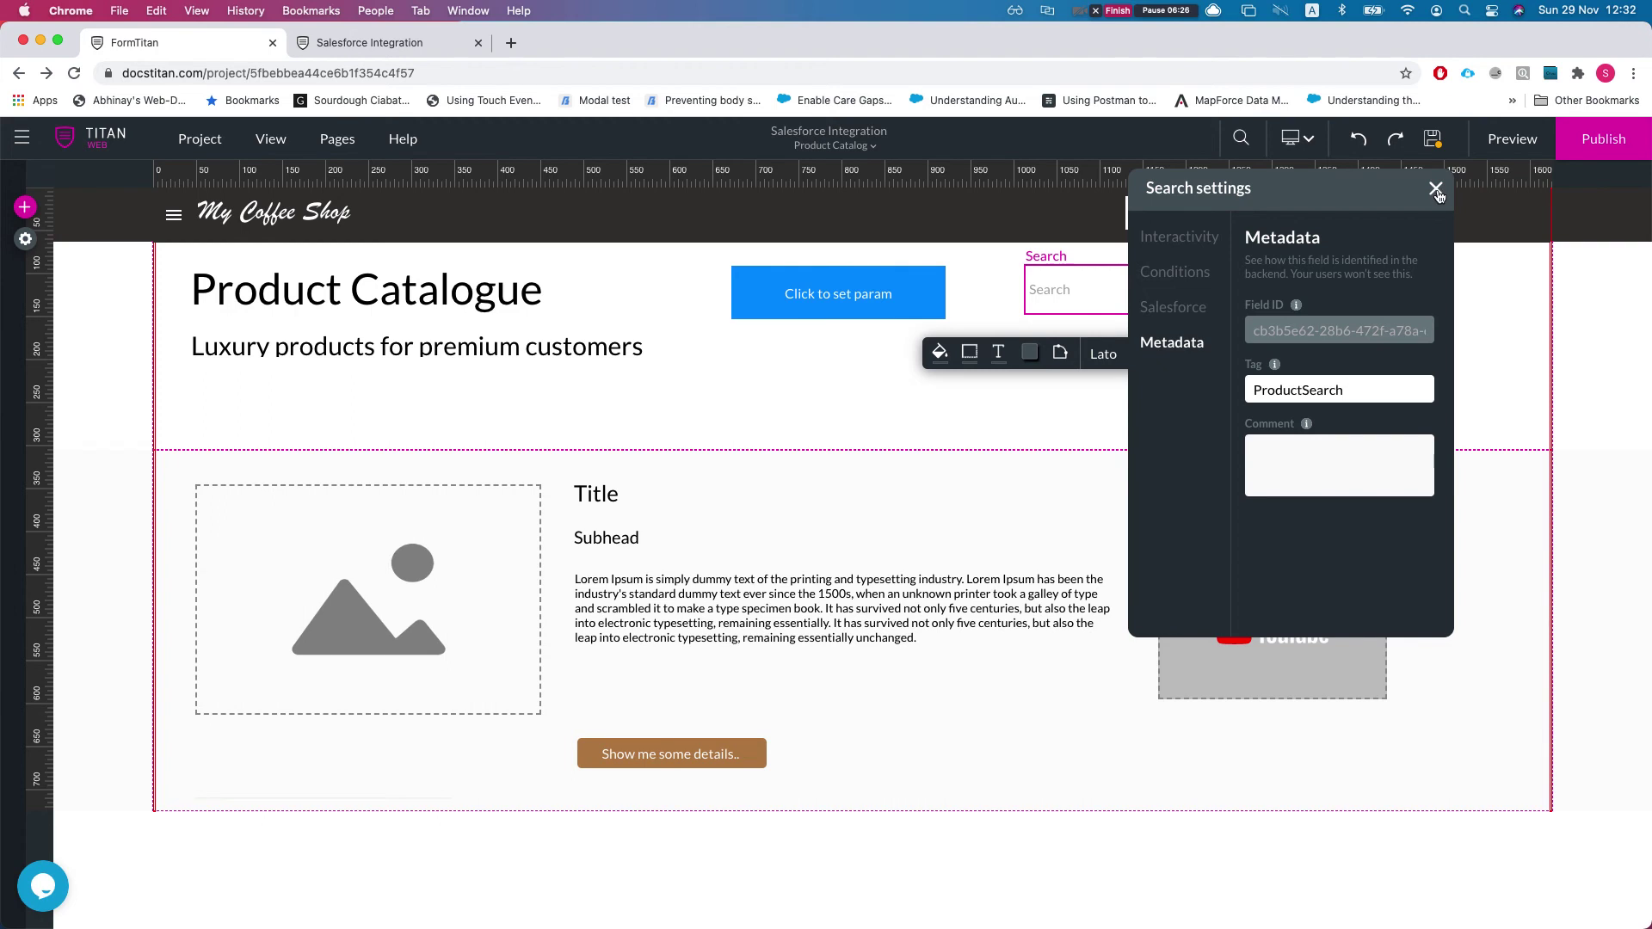
{"action": "left_click", "coordinate": [1199, 274]}
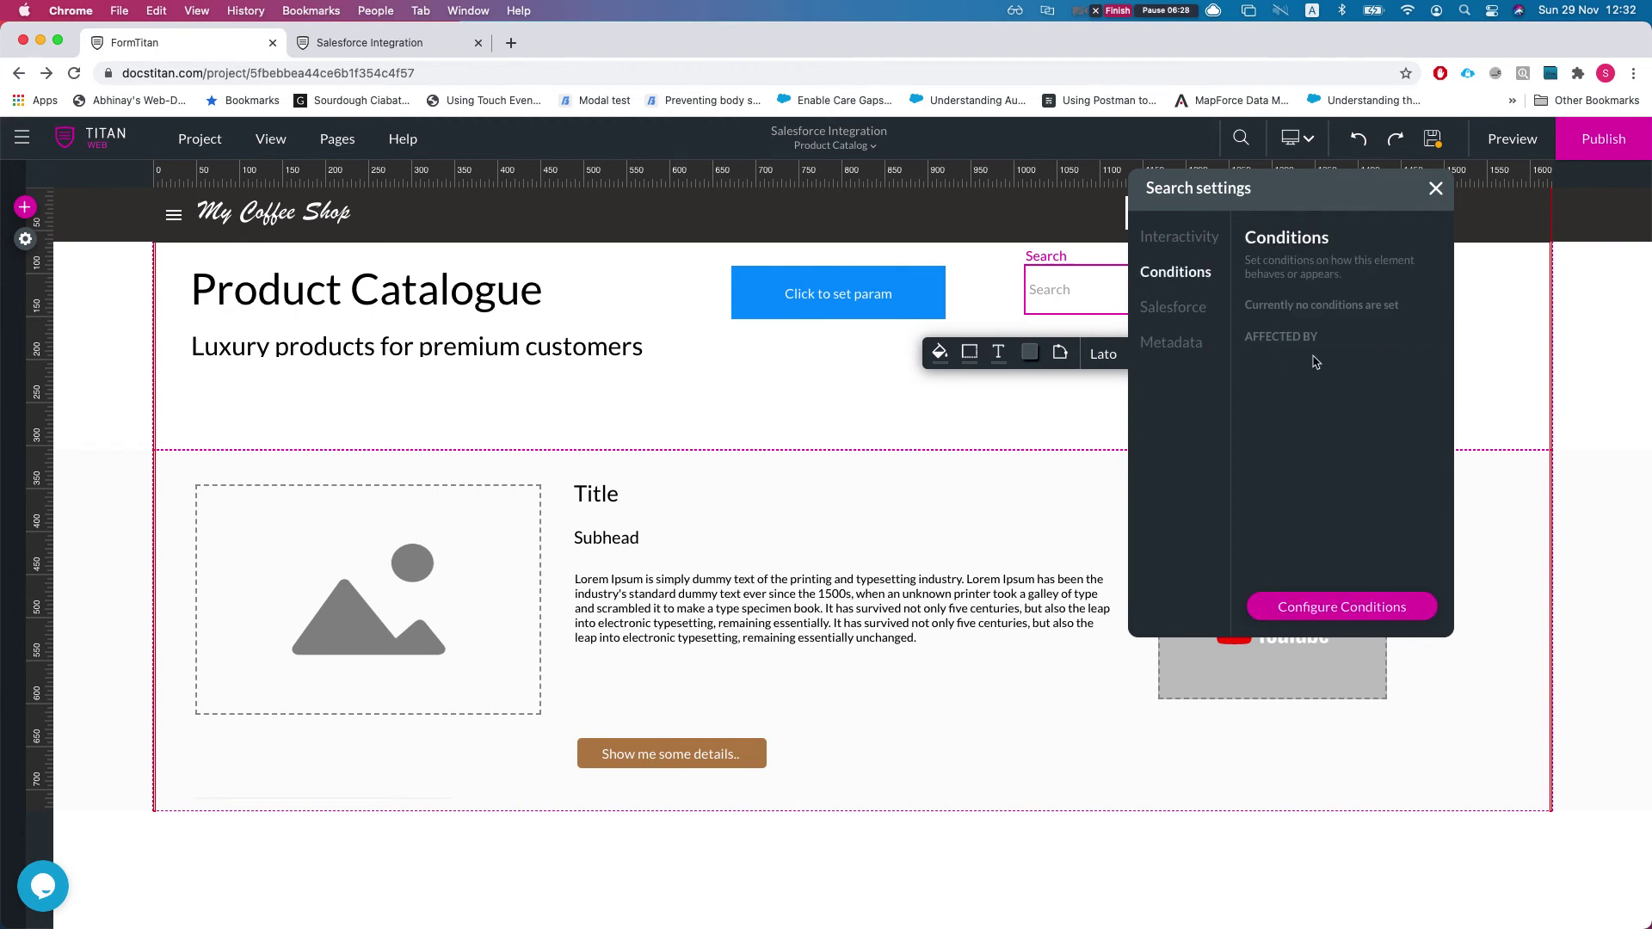
Step: Close the Search input's settings after checking its interactivity options, and open the conditions of the Product record integration in the project's Salesforce settings
{"action": "left_click", "coordinate": [1186, 238]}
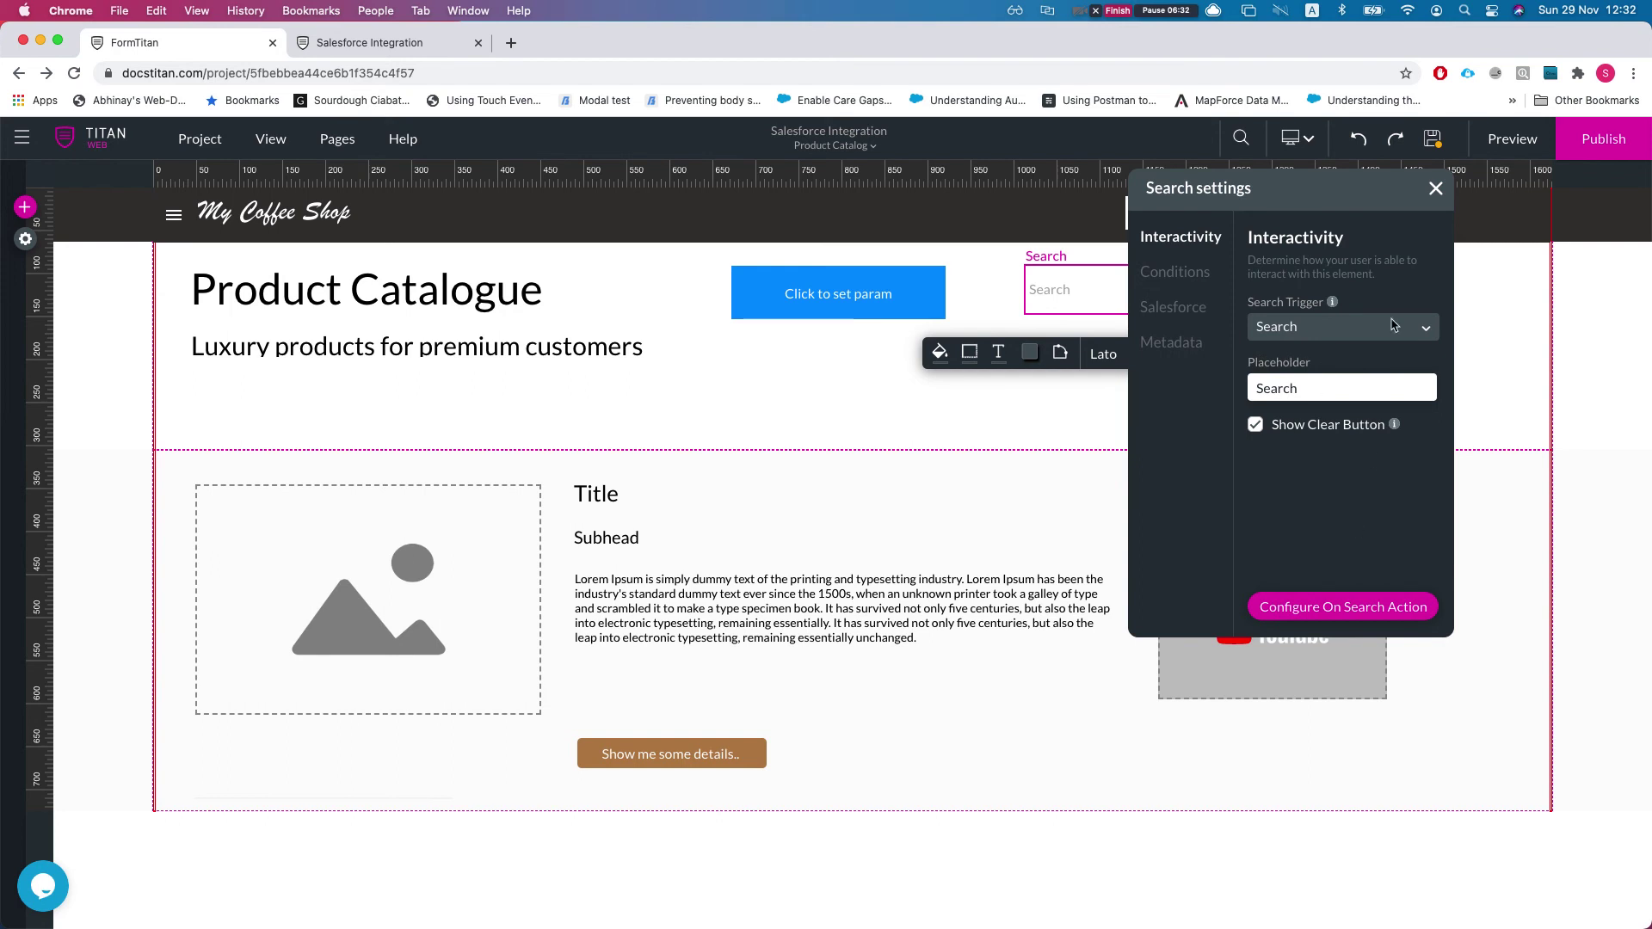
{"action": "left_click", "coordinate": [1435, 188]}
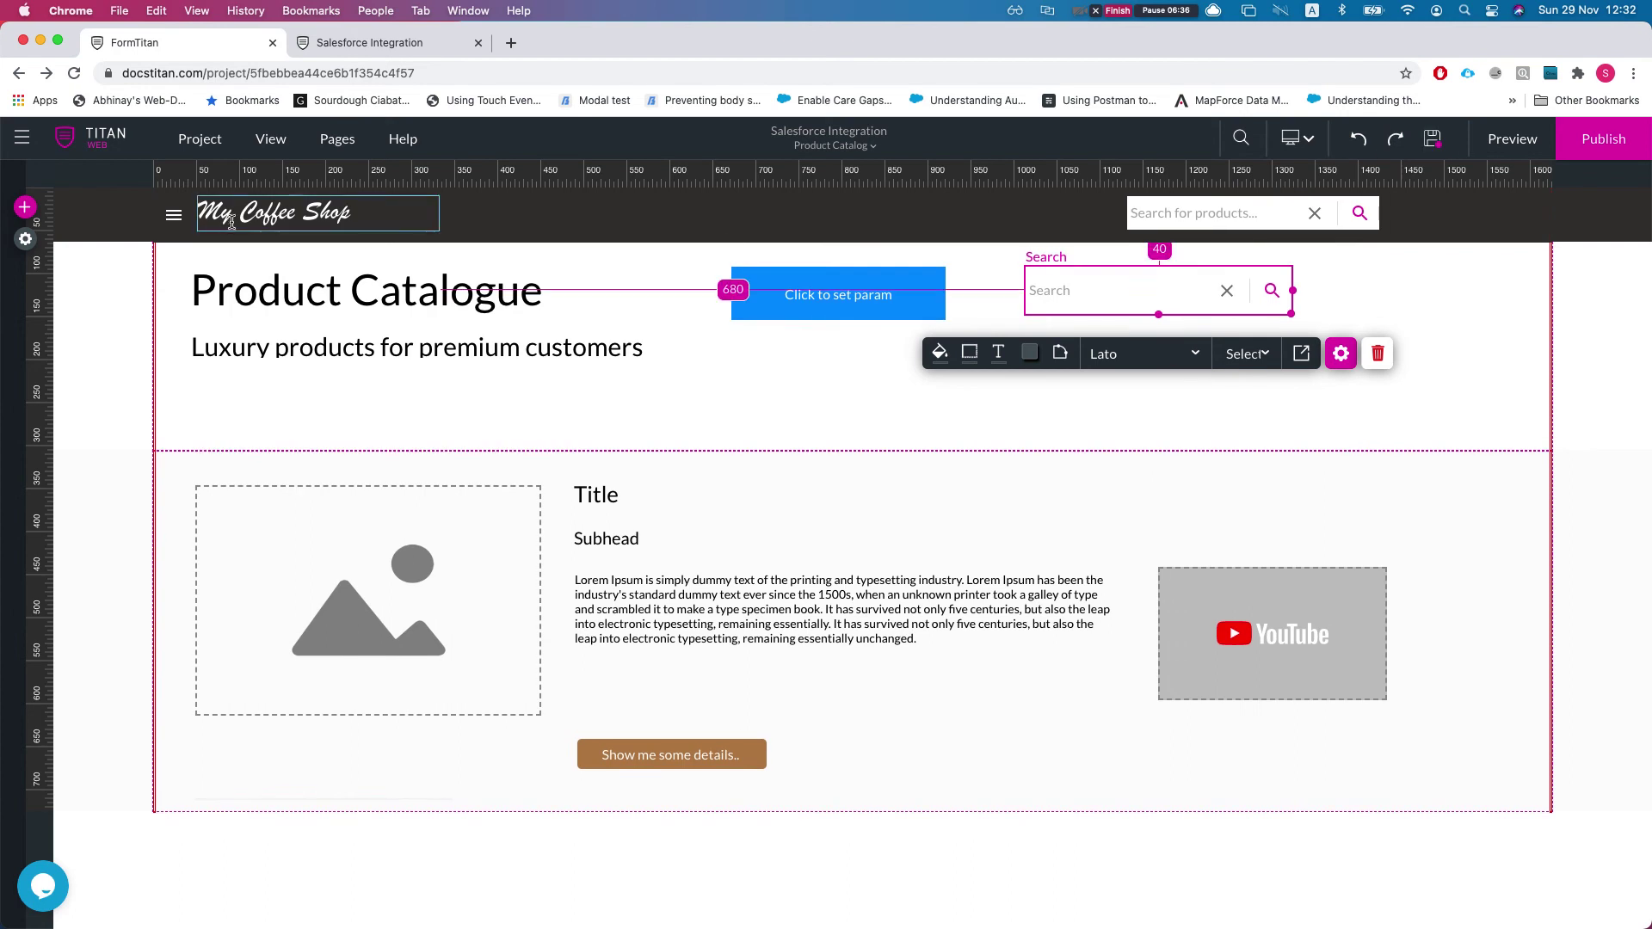
{"action": "left_click", "coordinate": [26, 241]}
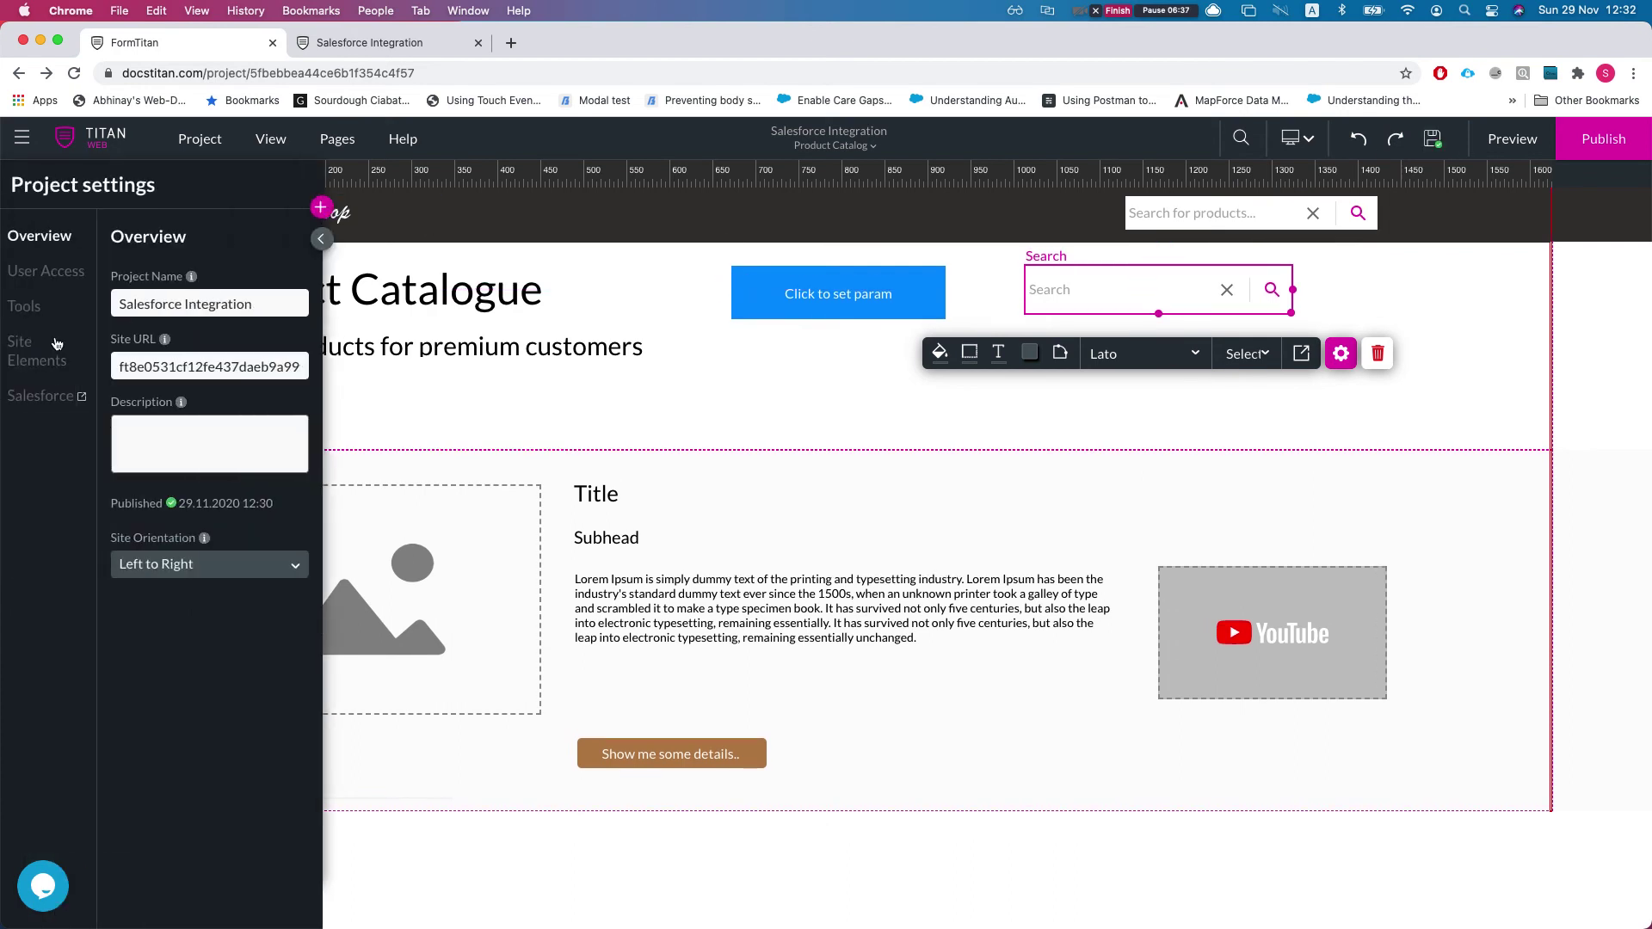
{"action": "left_click", "coordinate": [28, 399]}
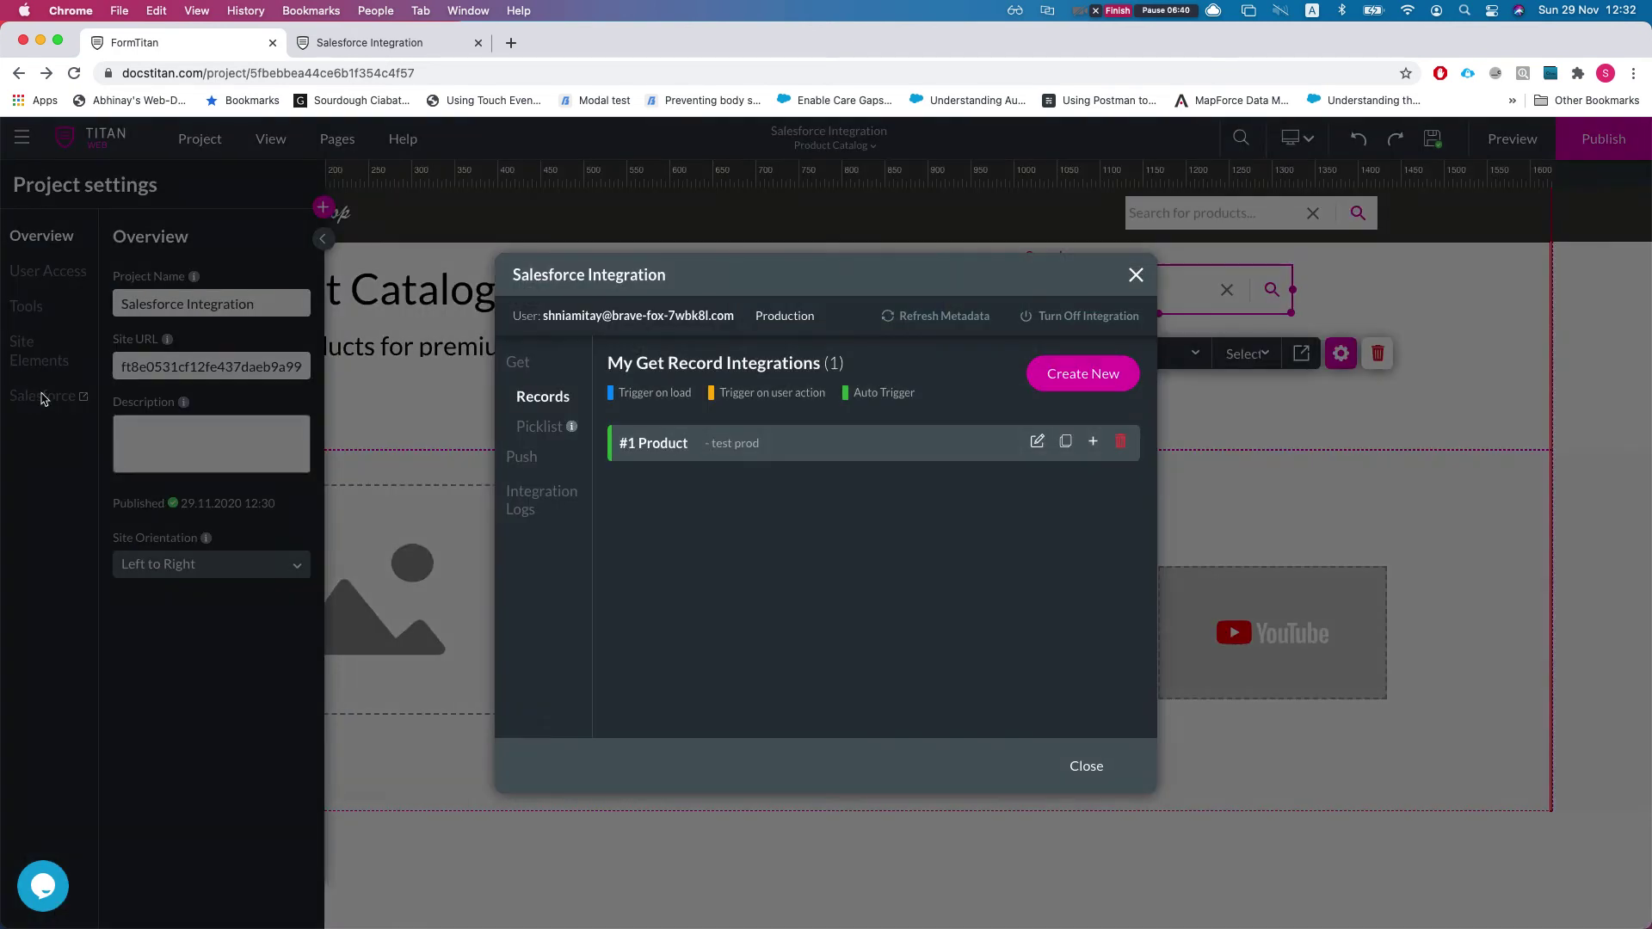
{"action": "left_click", "coordinate": [1038, 443]}
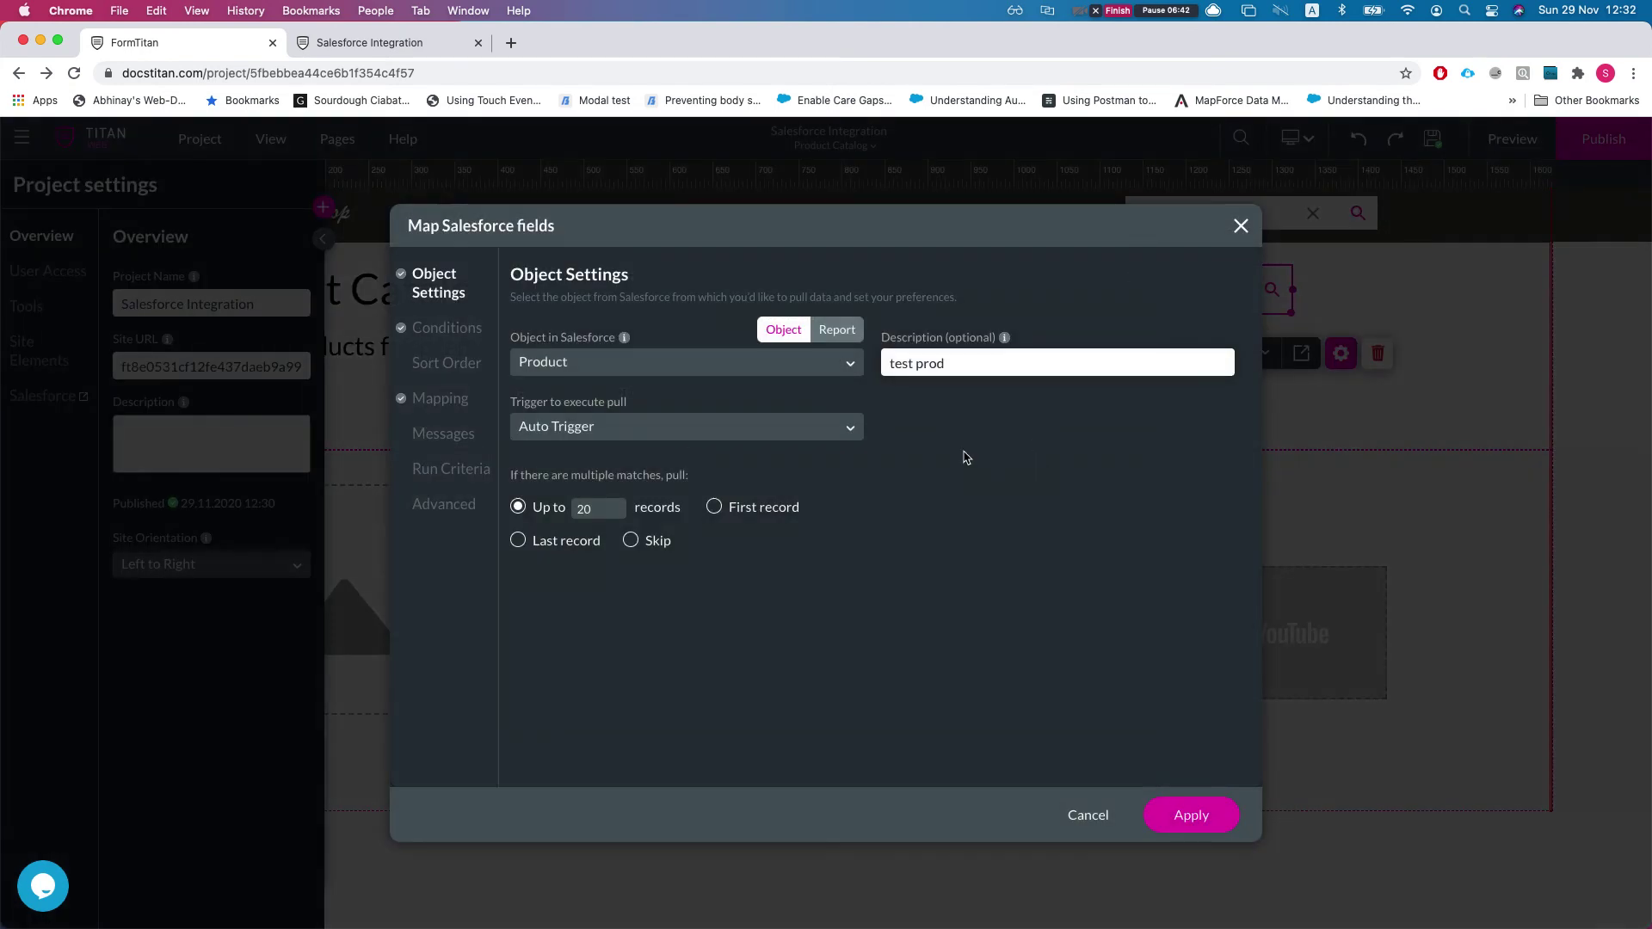
{"action": "left_click", "coordinate": [445, 331]}
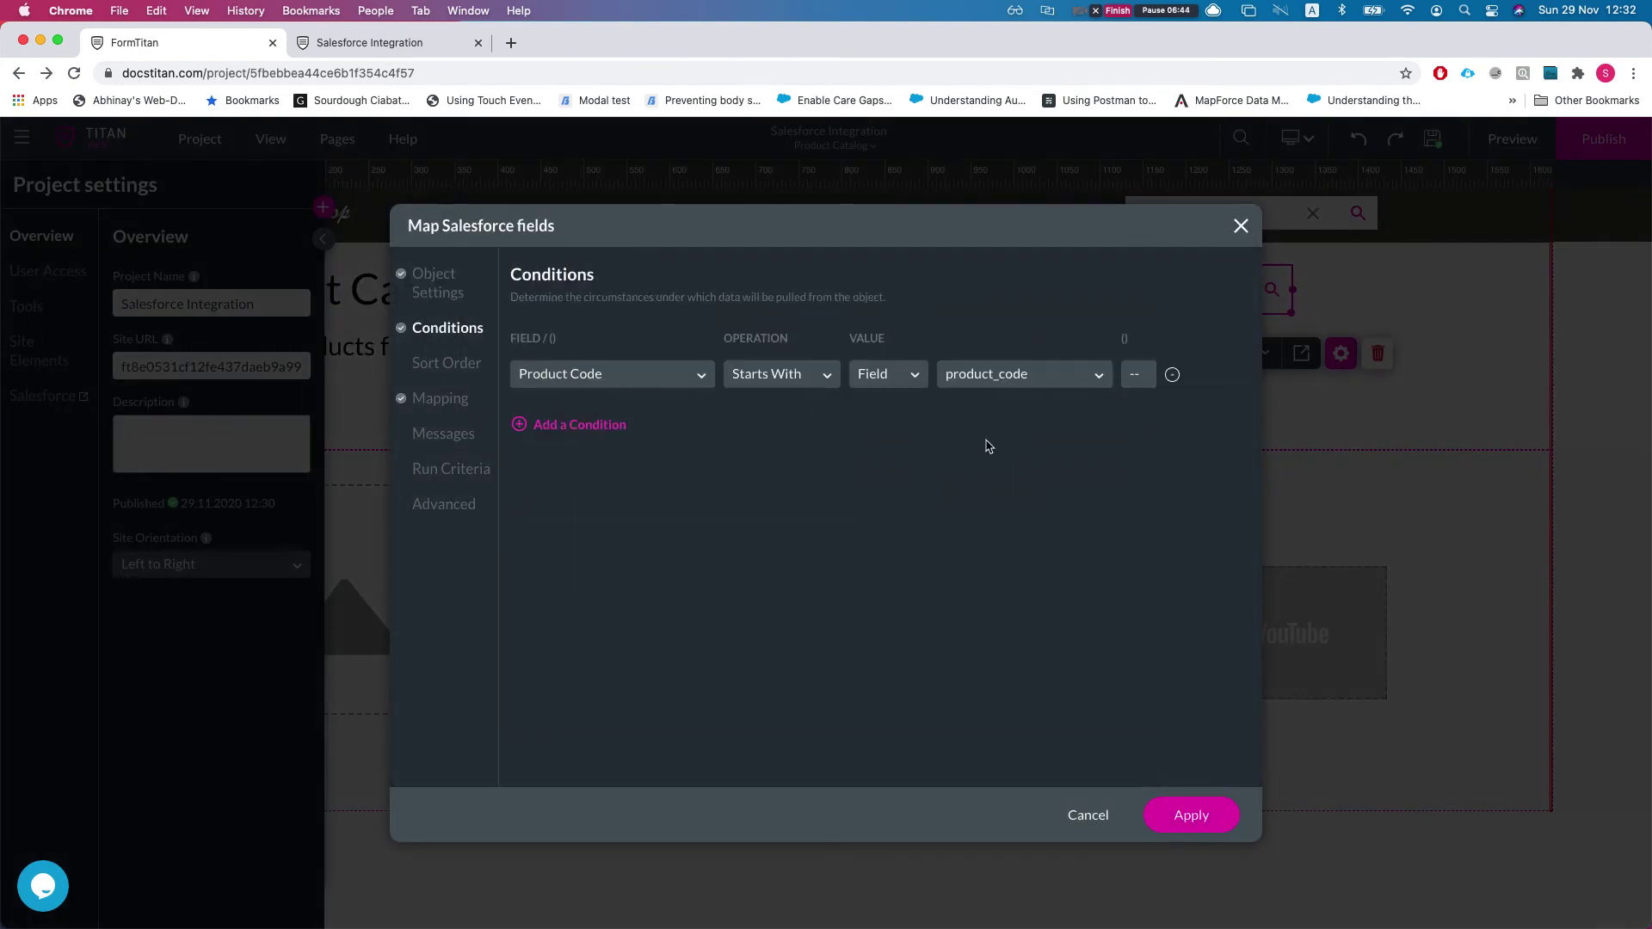
Step: Add a second pull condition on Product Name with the Starts With operation and open its field value choices
{"action": "left_click", "coordinate": [548, 426]}
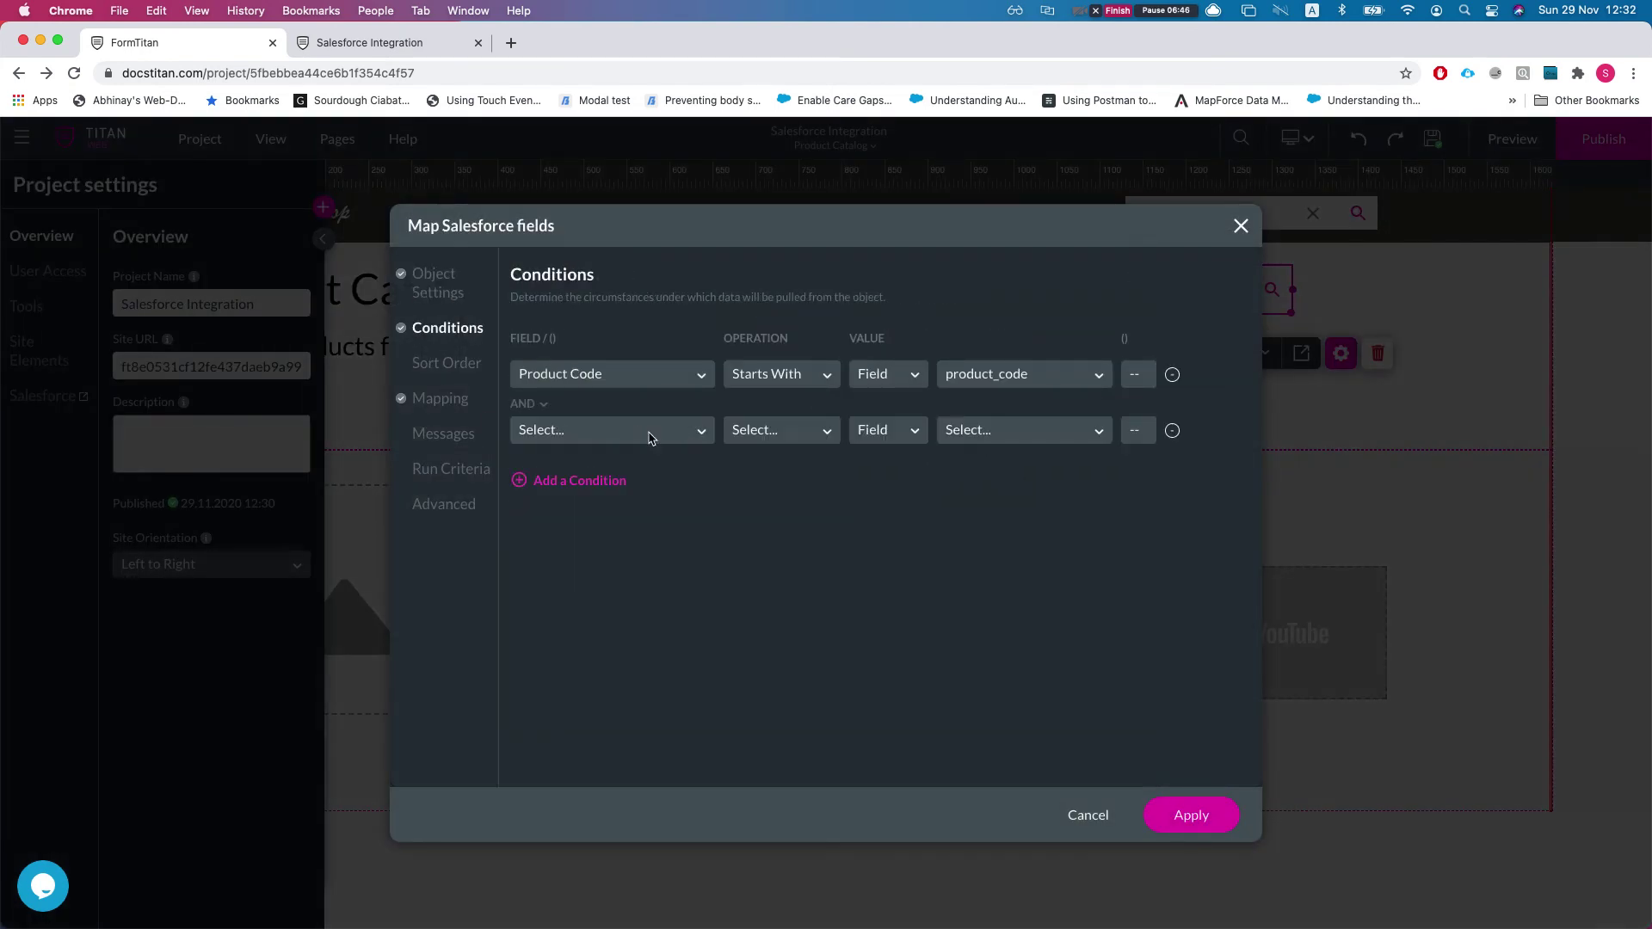
{"action": "left_click", "coordinate": [642, 434]}
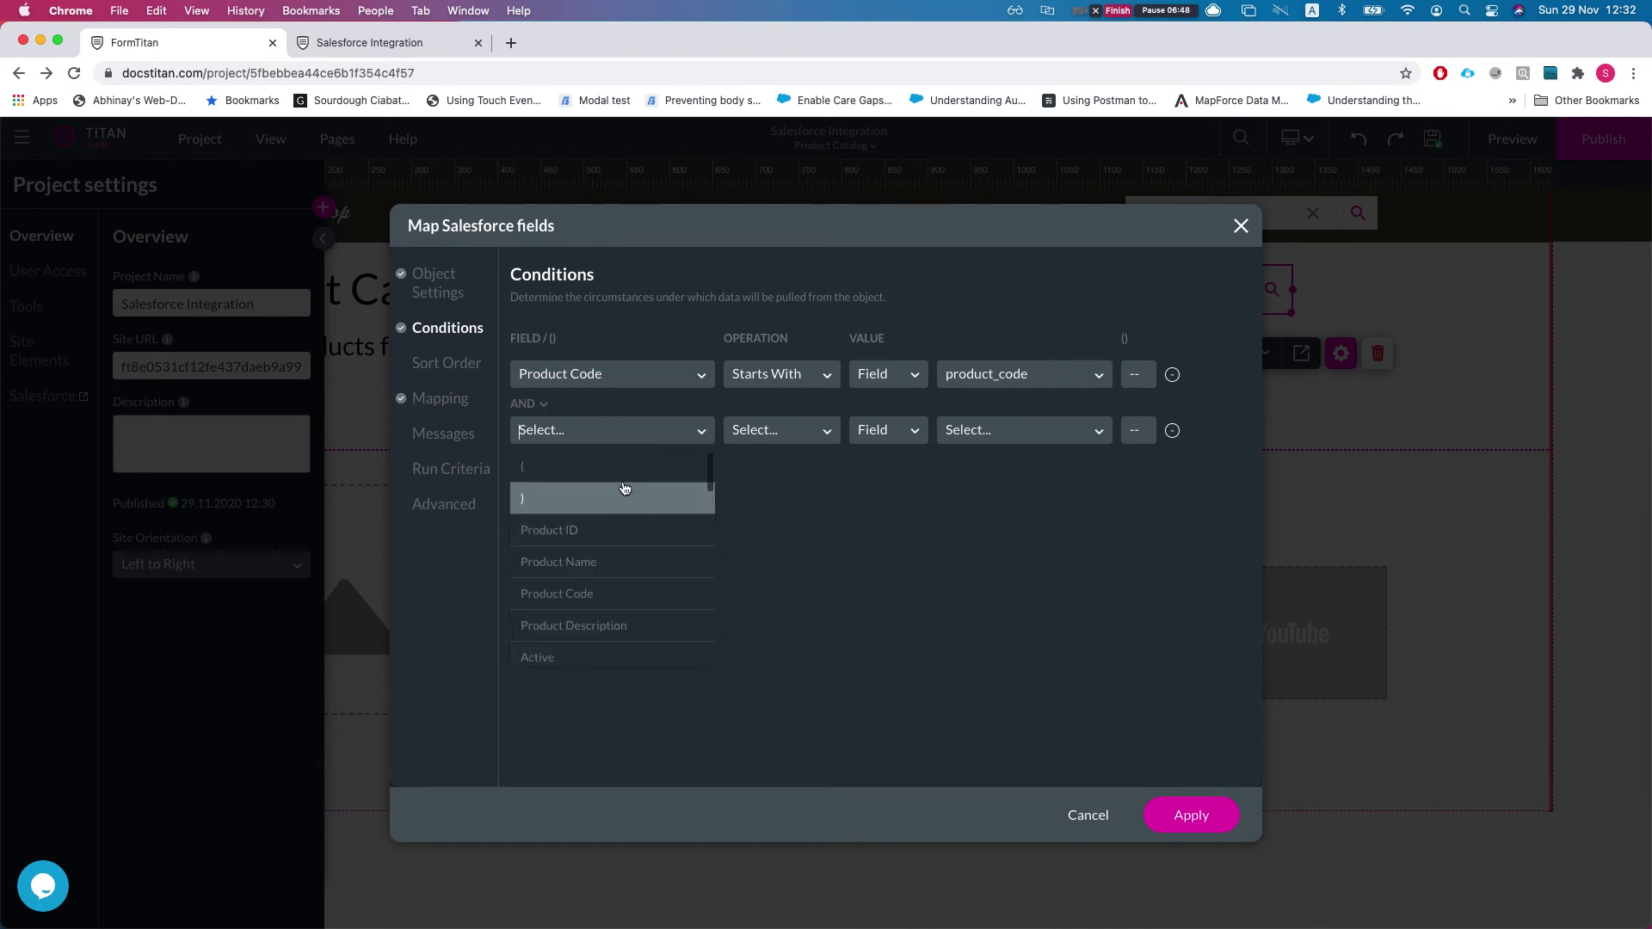
{"action": "left_click", "coordinate": [602, 561]}
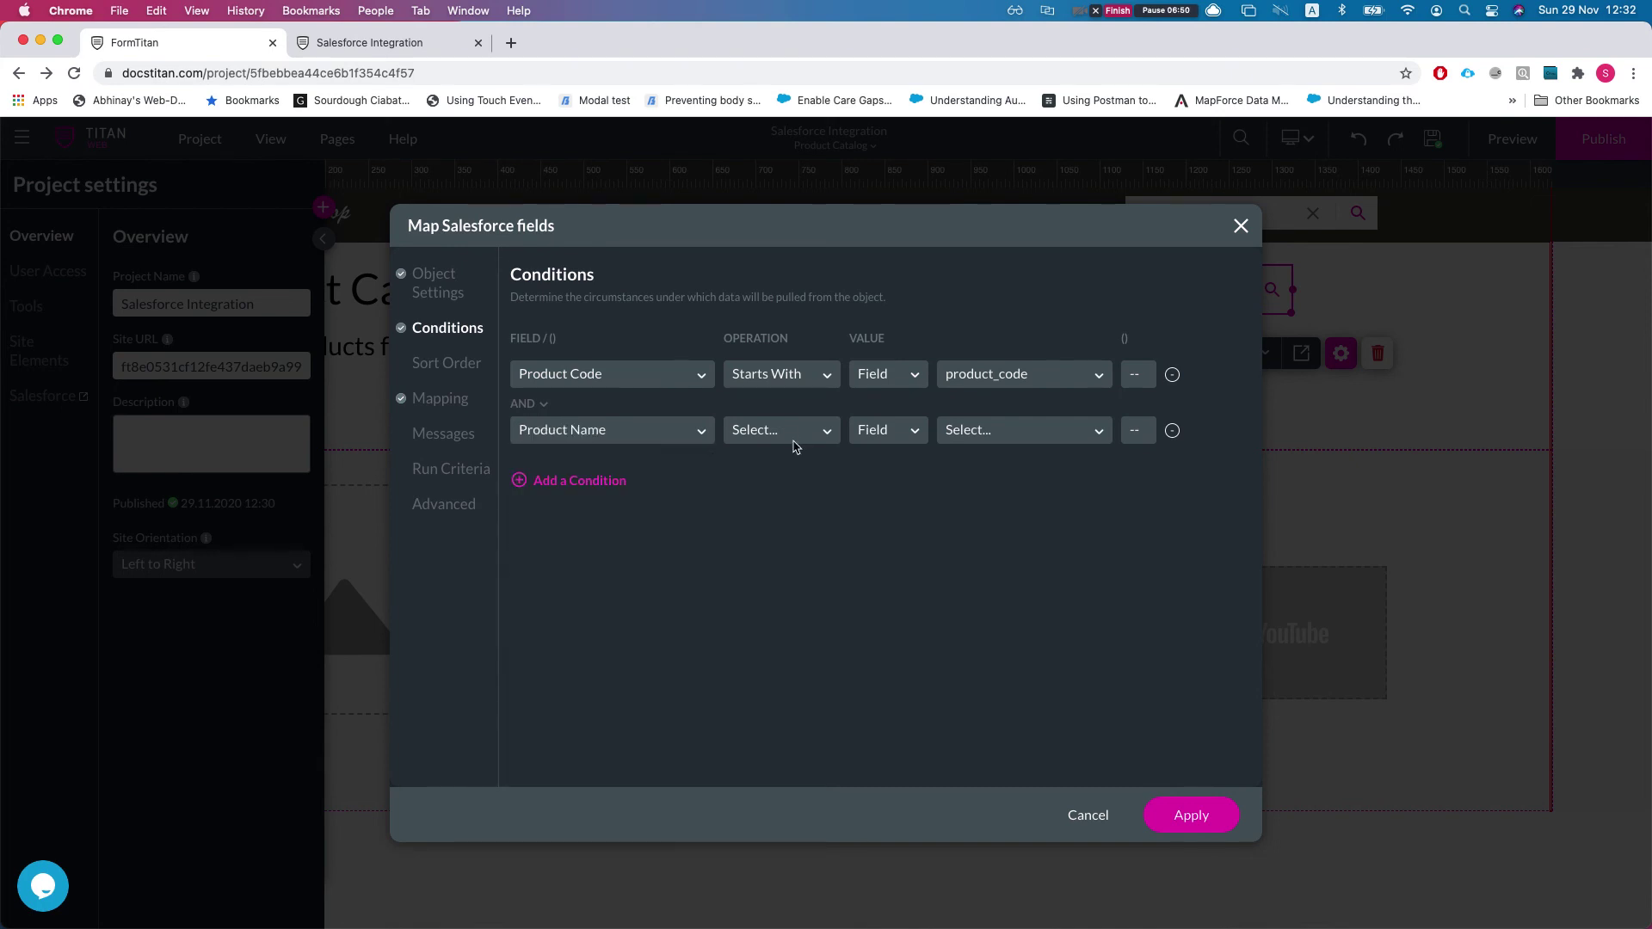
{"action": "left_click", "coordinate": [792, 448]}
{"action": "type", "text": "st"}
{"action": "left_click", "coordinate": [772, 467]}
{"action": "left_click", "coordinate": [960, 435]}
{"action": "type", "text": "prodcu"}
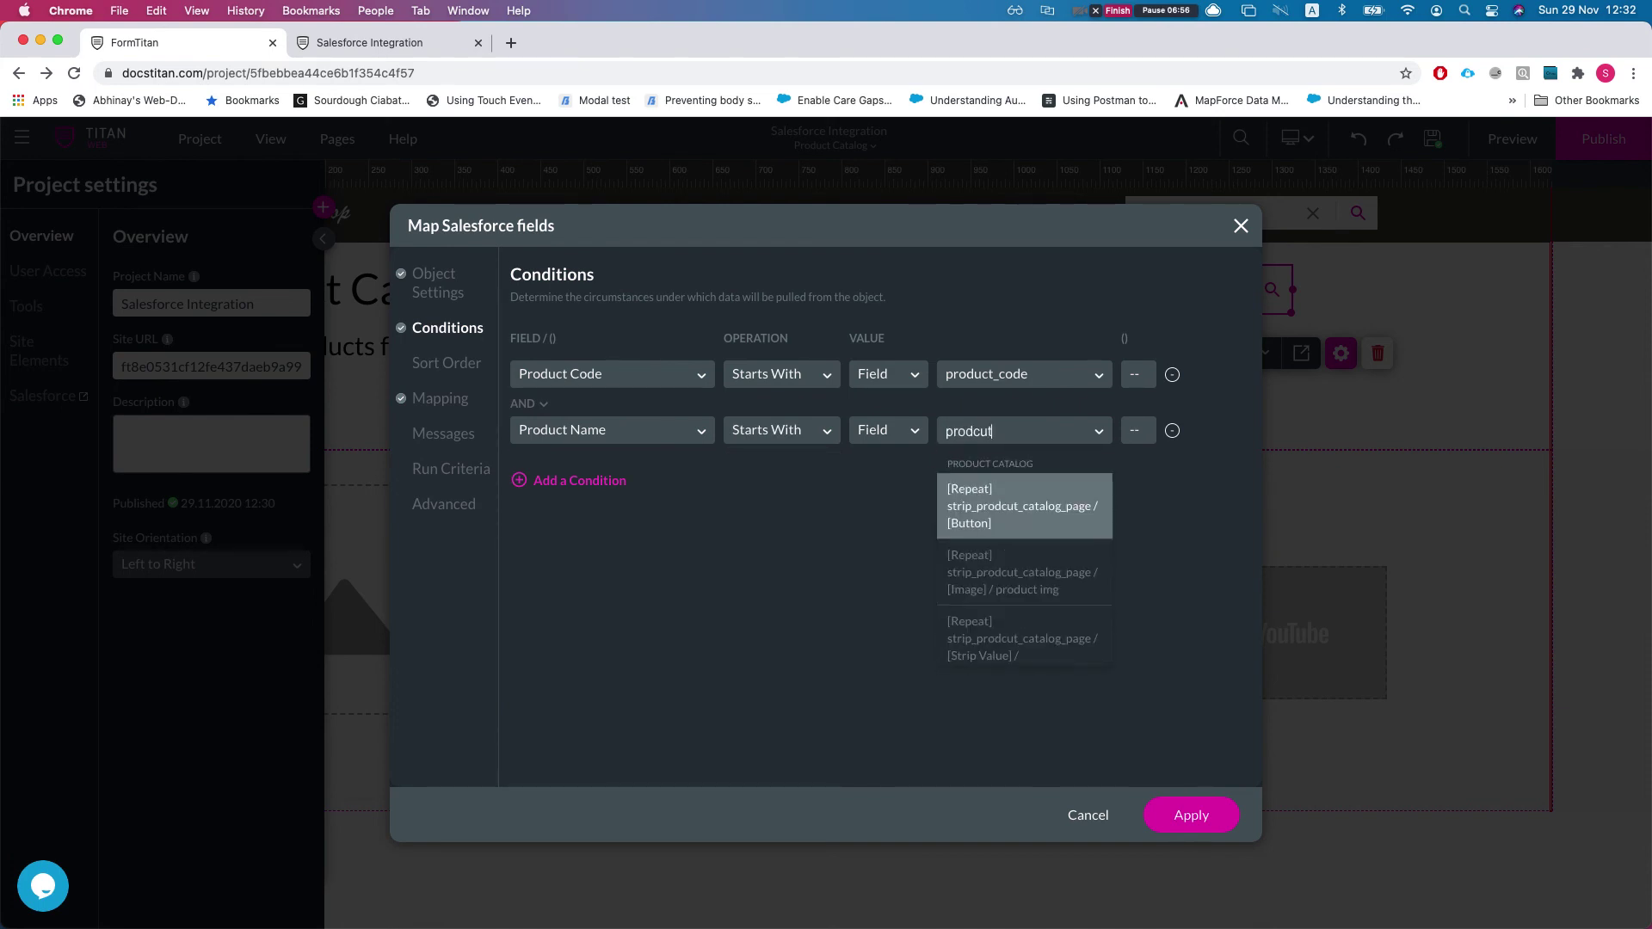
{"action": "type", "text": "t"}
{"action": "key", "text": "BackSpace"}
{"action": "key", "text": "BackSpace"}
{"action": "key", "text": "BackSpace"}
{"action": "key", "text": "BackSpace"}
{"action": "key", "text": "BackSpace"}
{"action": "key", "text": "BackSpace"}
{"action": "key", "text": "BackSpace"}
Step: Choose the ProductSearch search input as the Product Name condition's value, apply the mapping and close the Salesforce integration
{"action": "type", "text": "sear"}
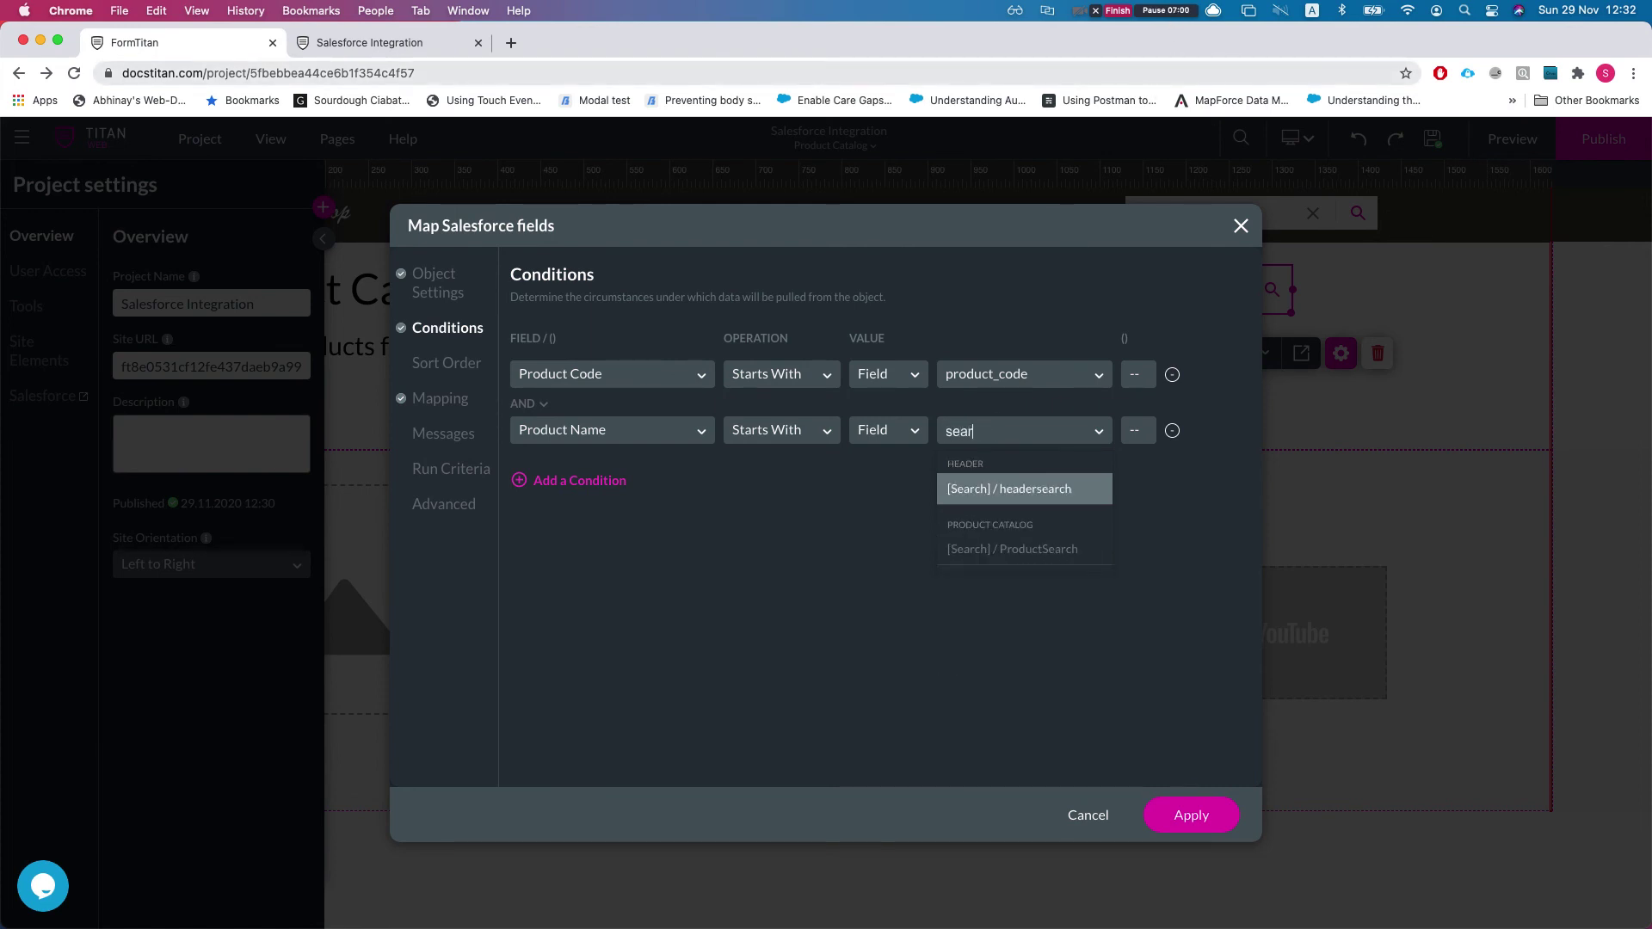
{"action": "left_click", "coordinate": [1020, 550]}
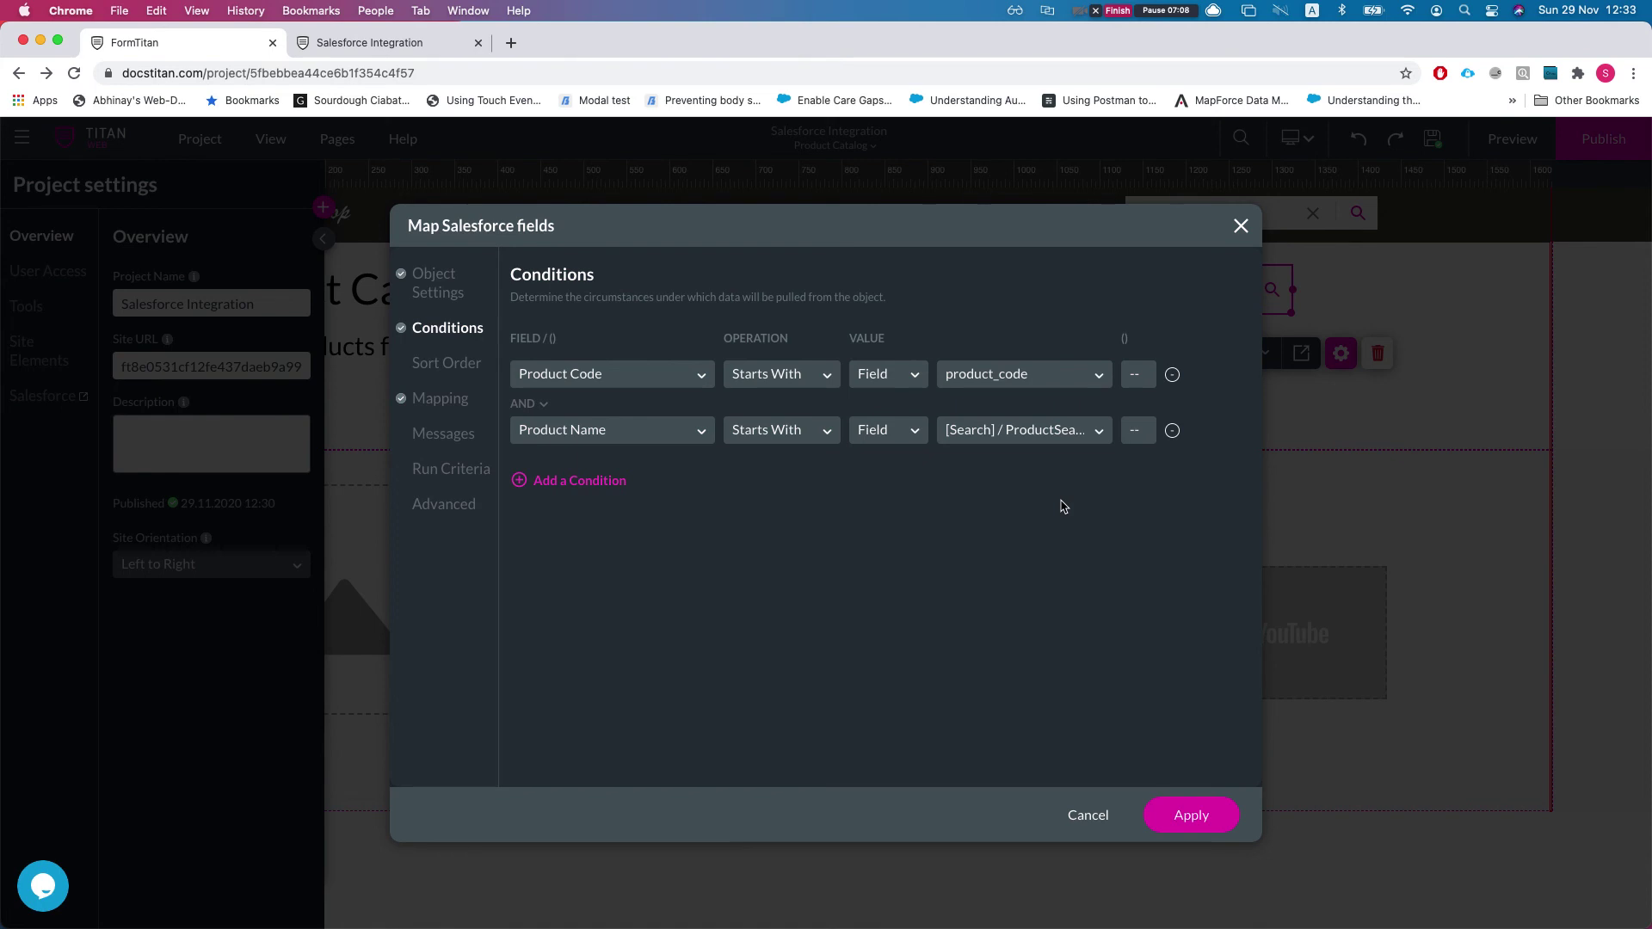
{"action": "left_click", "coordinate": [1191, 818]}
{"action": "left_click", "coordinate": [1135, 276]}
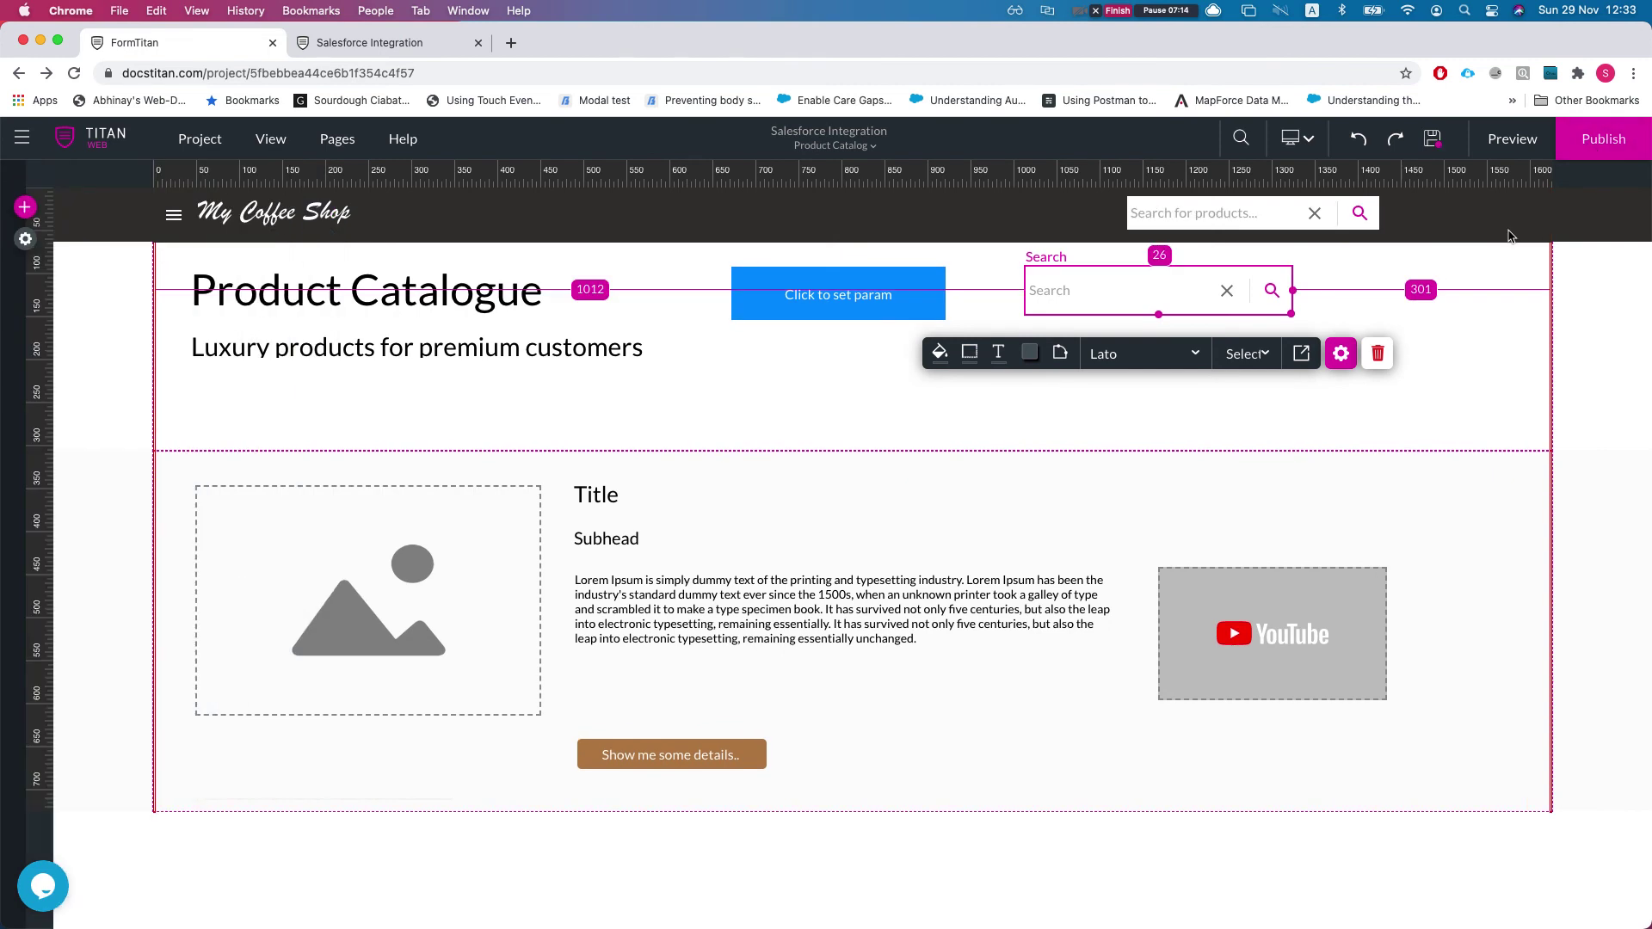
Step: Publish the project, launch the site and open its Product Catalog page
{"action": "left_click", "coordinate": [1601, 139]}
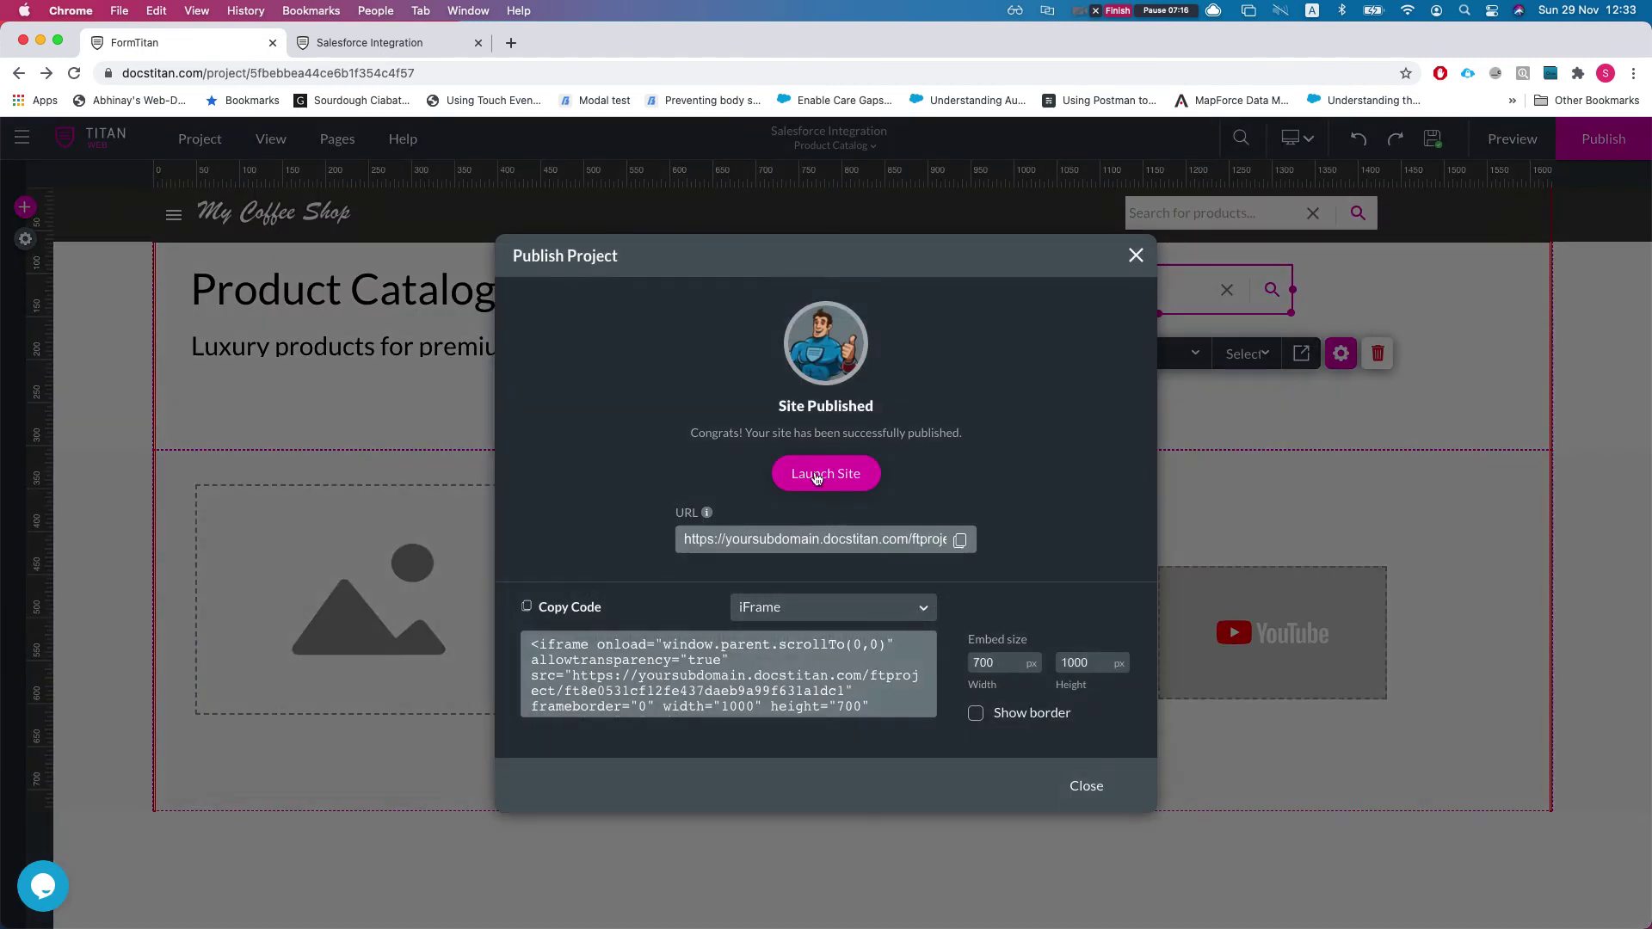
{"action": "left_click", "coordinate": [822, 472]}
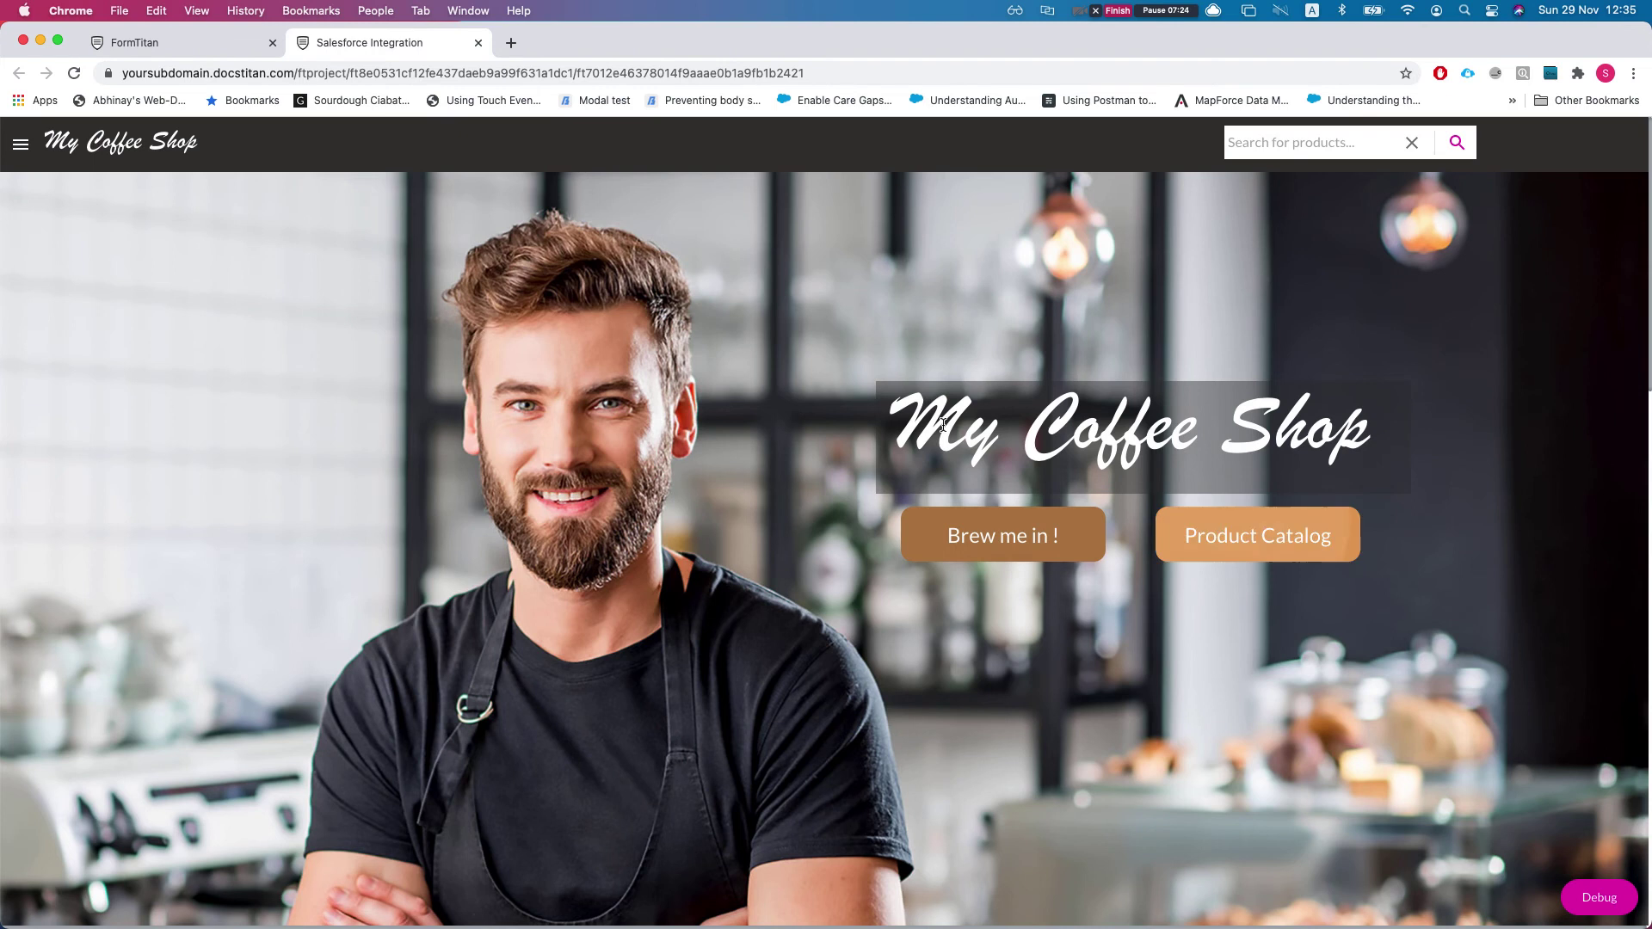
{"action": "left_click", "coordinate": [1242, 530]}
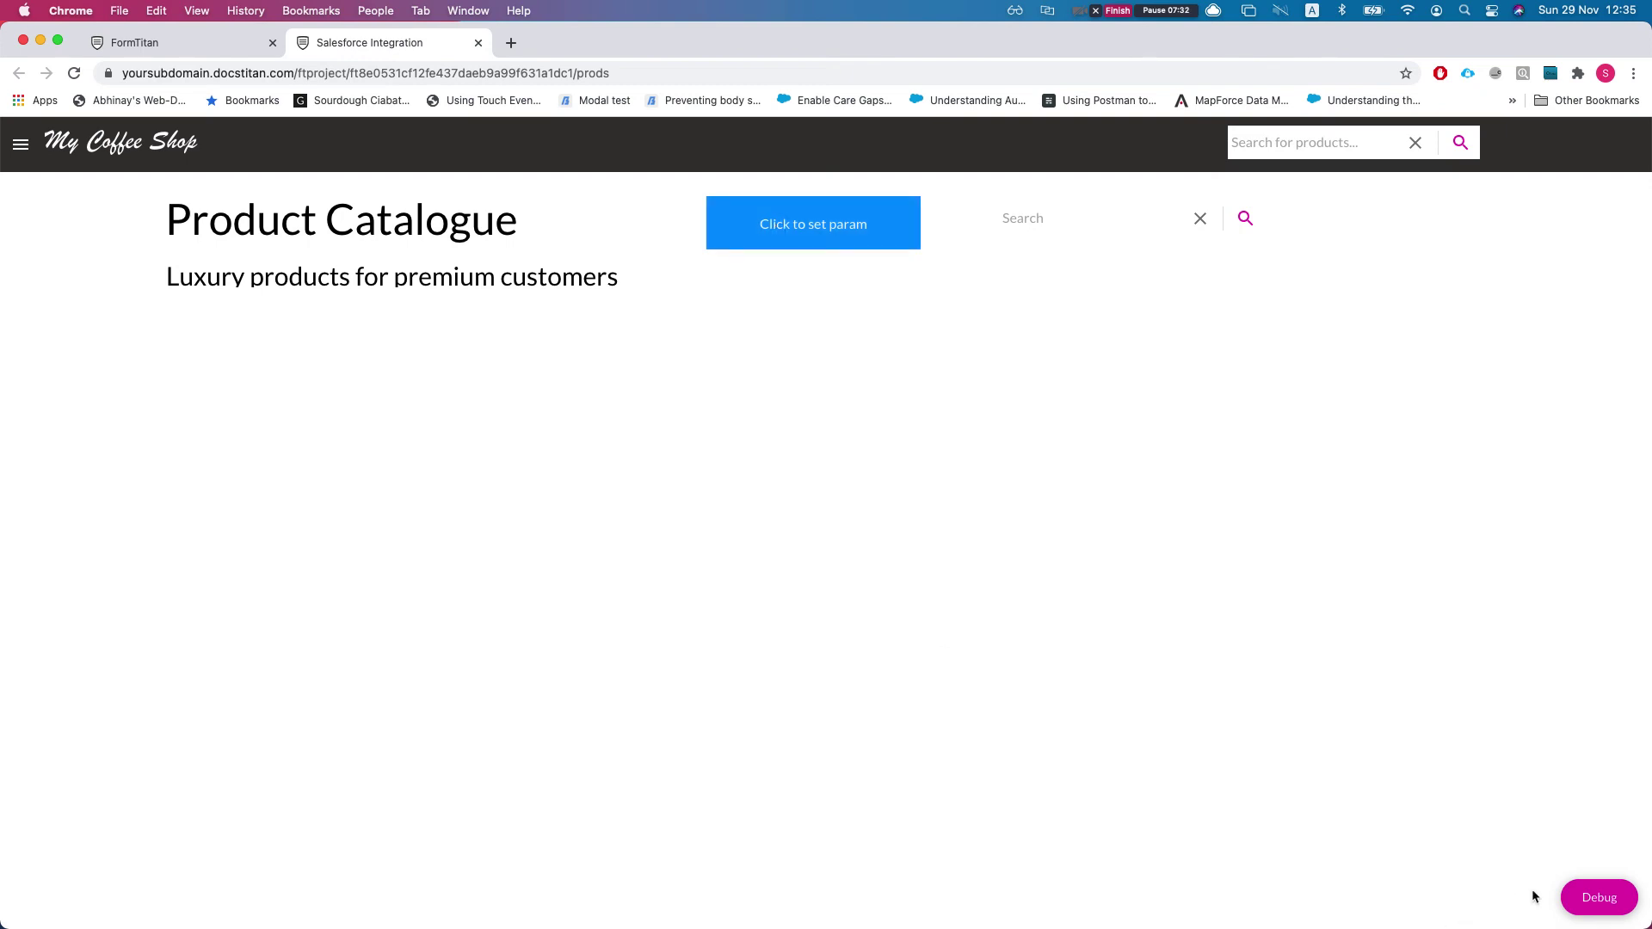
Step: Check the product_code parameter in the debug list before any search, and close the list
{"action": "left_click", "coordinate": [1575, 900]}
{"action": "triple_click", "coordinate": [542, 575]}
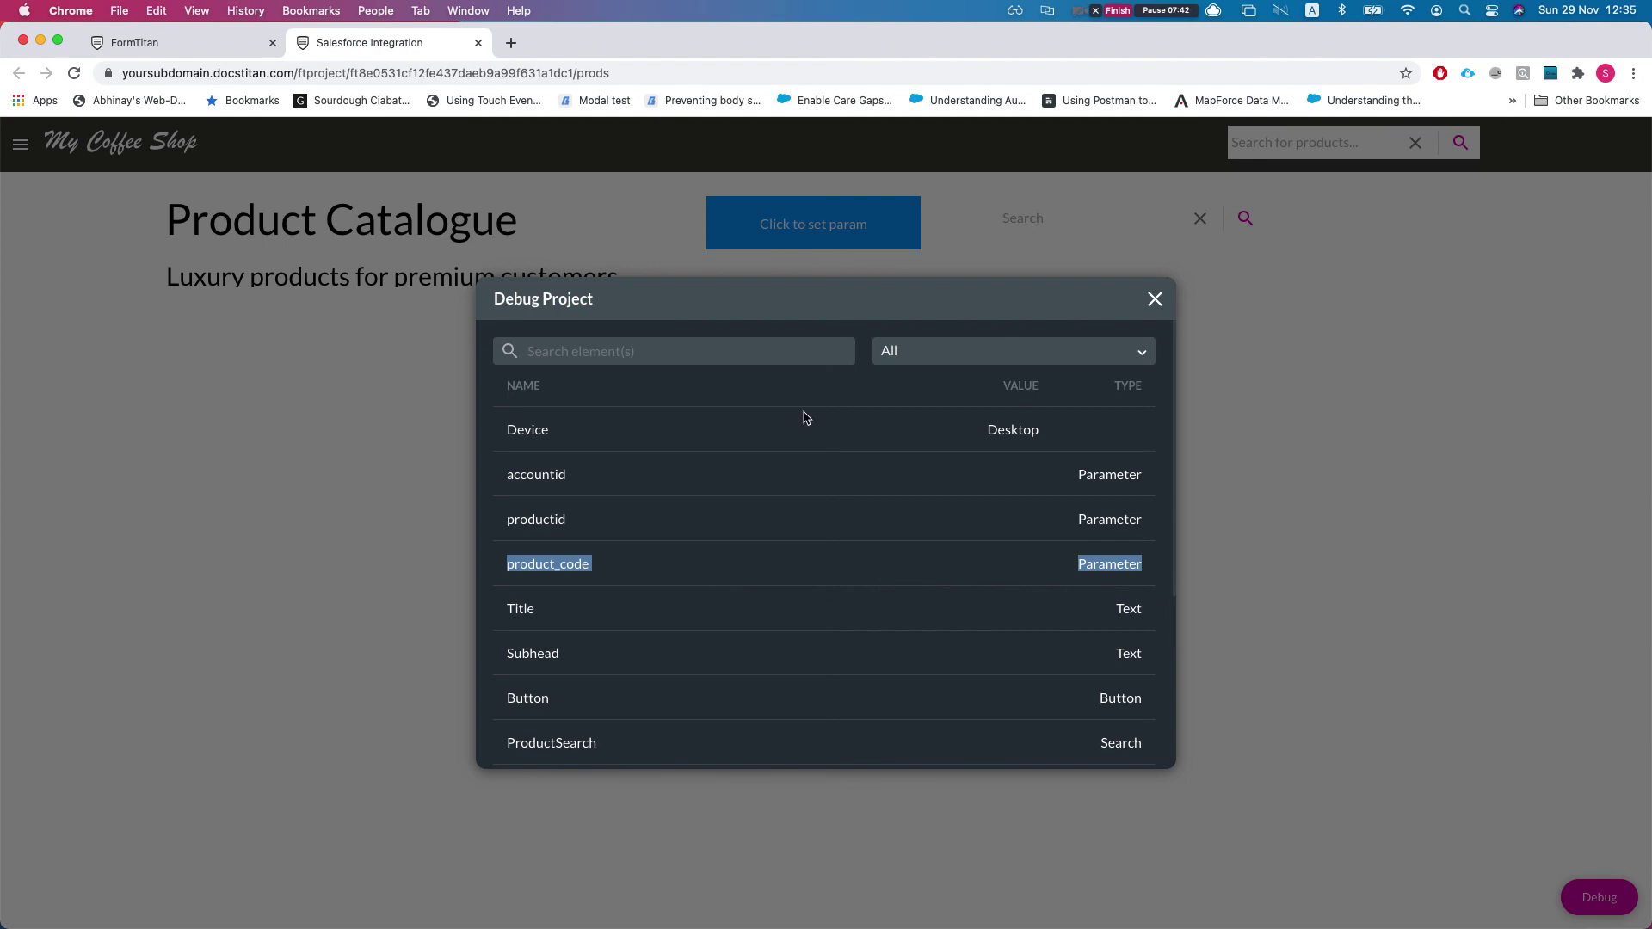
{"action": "left_click", "coordinate": [1155, 298]}
Step: Search the catalogue for "a" with the search field in the page's header strip and look through the listed products
{"action": "left_click", "coordinate": [1051, 227]}
{"action": "type", "text": "a"}
{"action": "left_click", "coordinate": [1246, 219]}
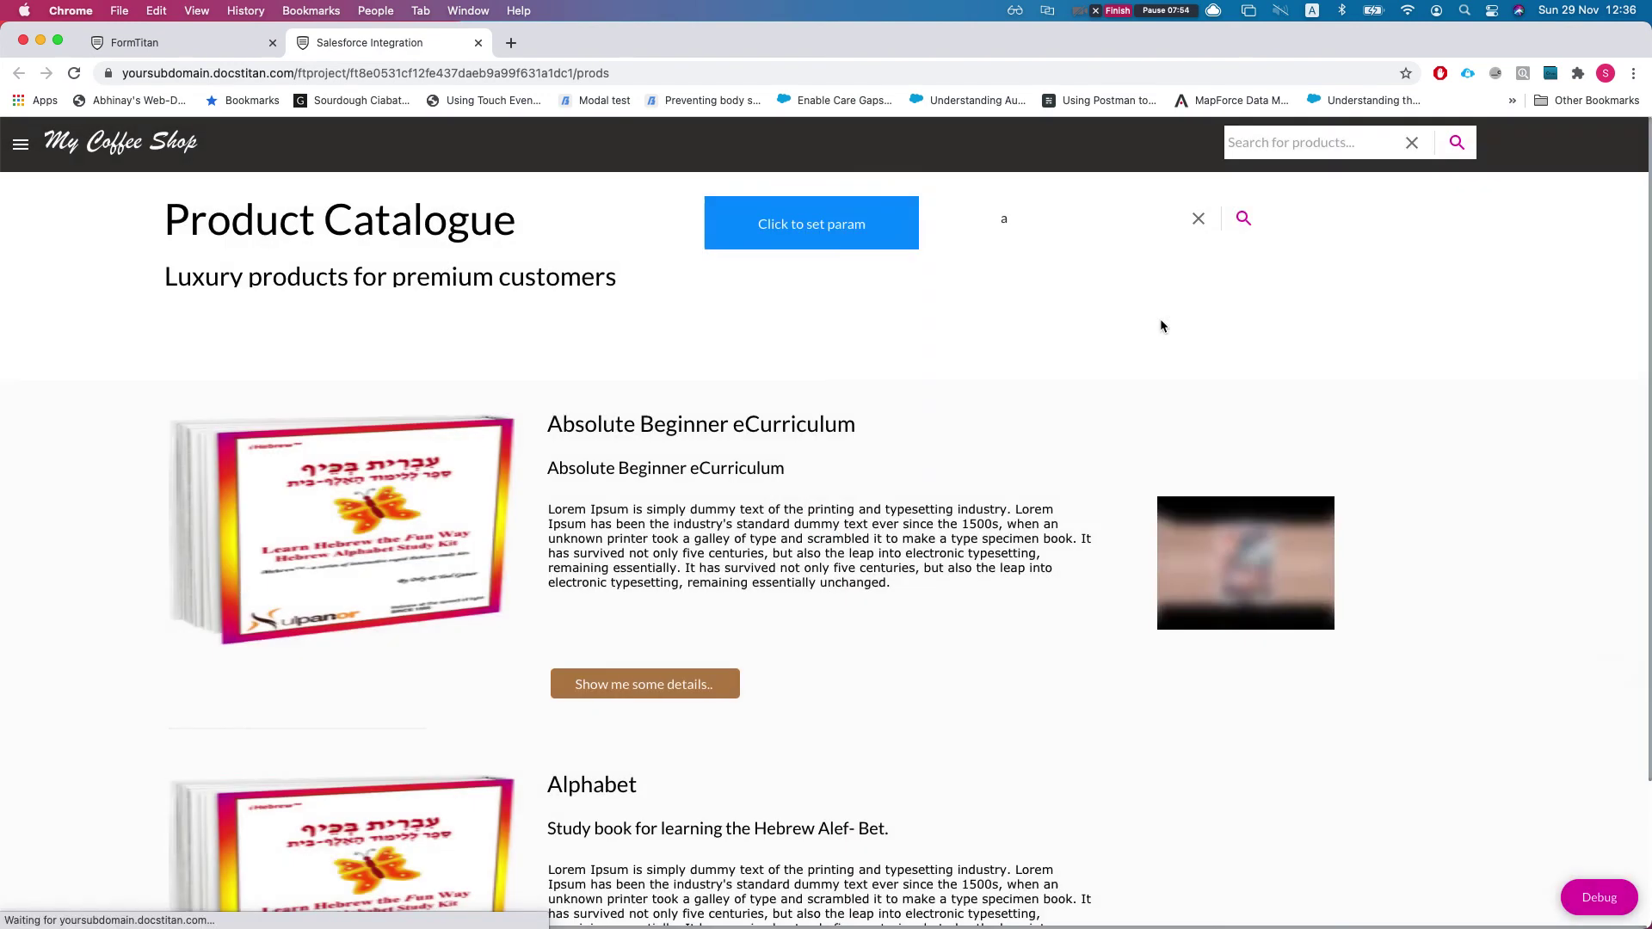
{"action": "scroll", "coordinate": [688, 388], "scroll_direction": "down", "scroll_amount": 3}
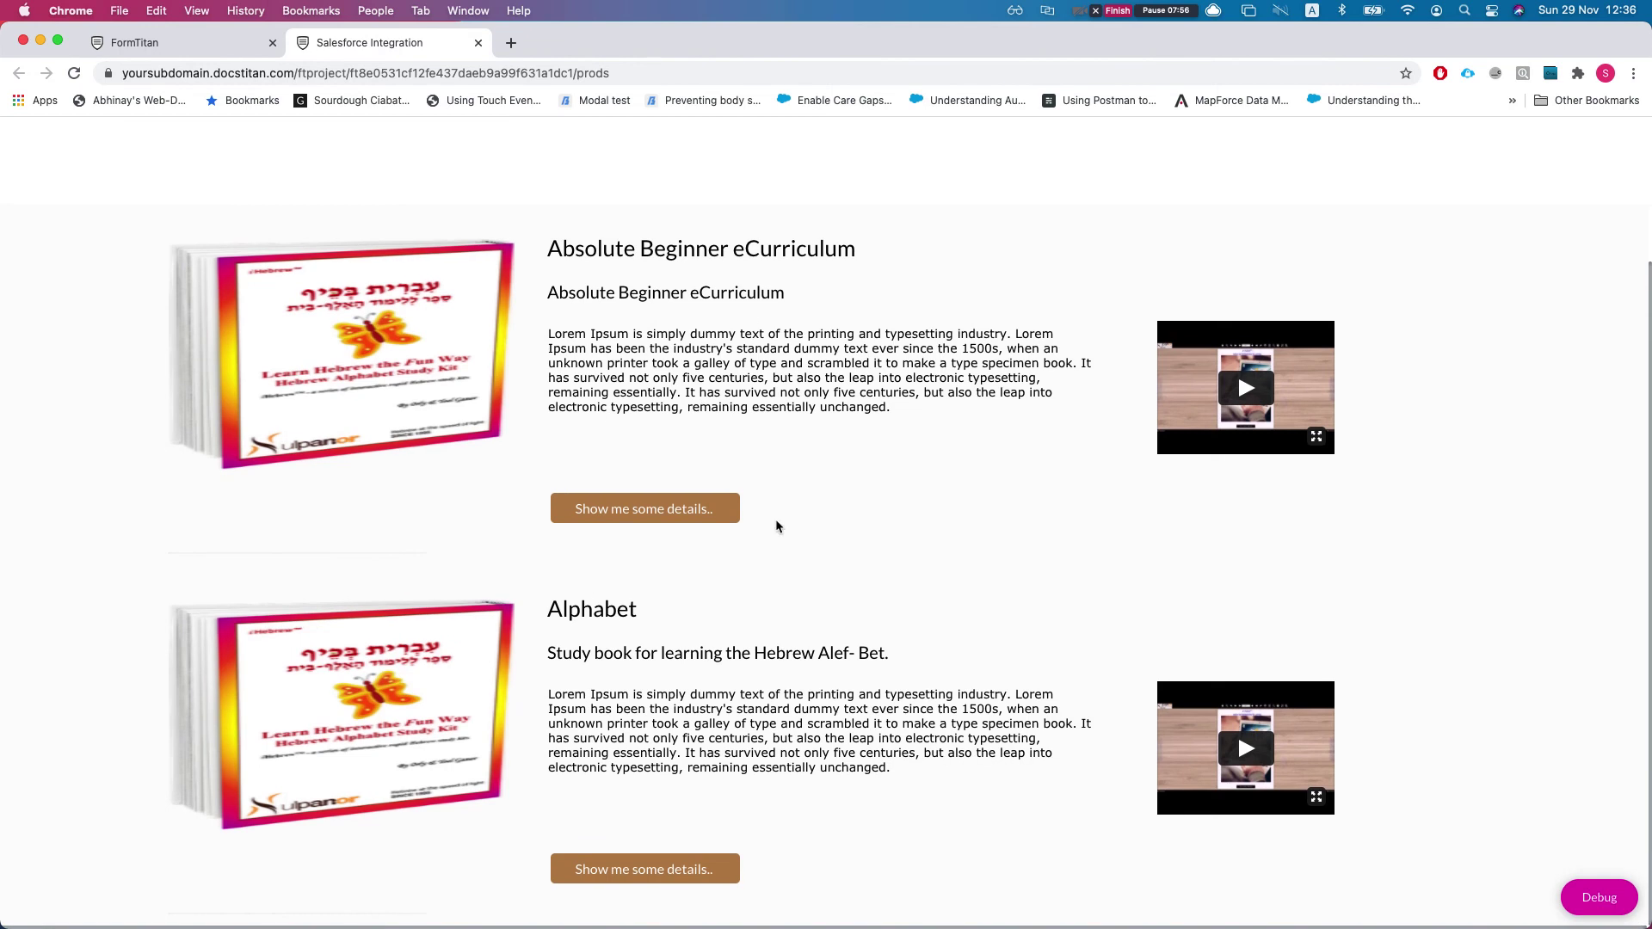
{"action": "scroll", "coordinate": [860, 337], "scroll_direction": "up", "scroll_amount": 3}
{"action": "scroll", "coordinate": [910, 308], "scroll_direction": "up", "scroll_amount": 1}
Step: Inspect the product_code parameter in the debug list while the search text "a" is active, and close the list
{"action": "left_click", "coordinate": [1586, 908]}
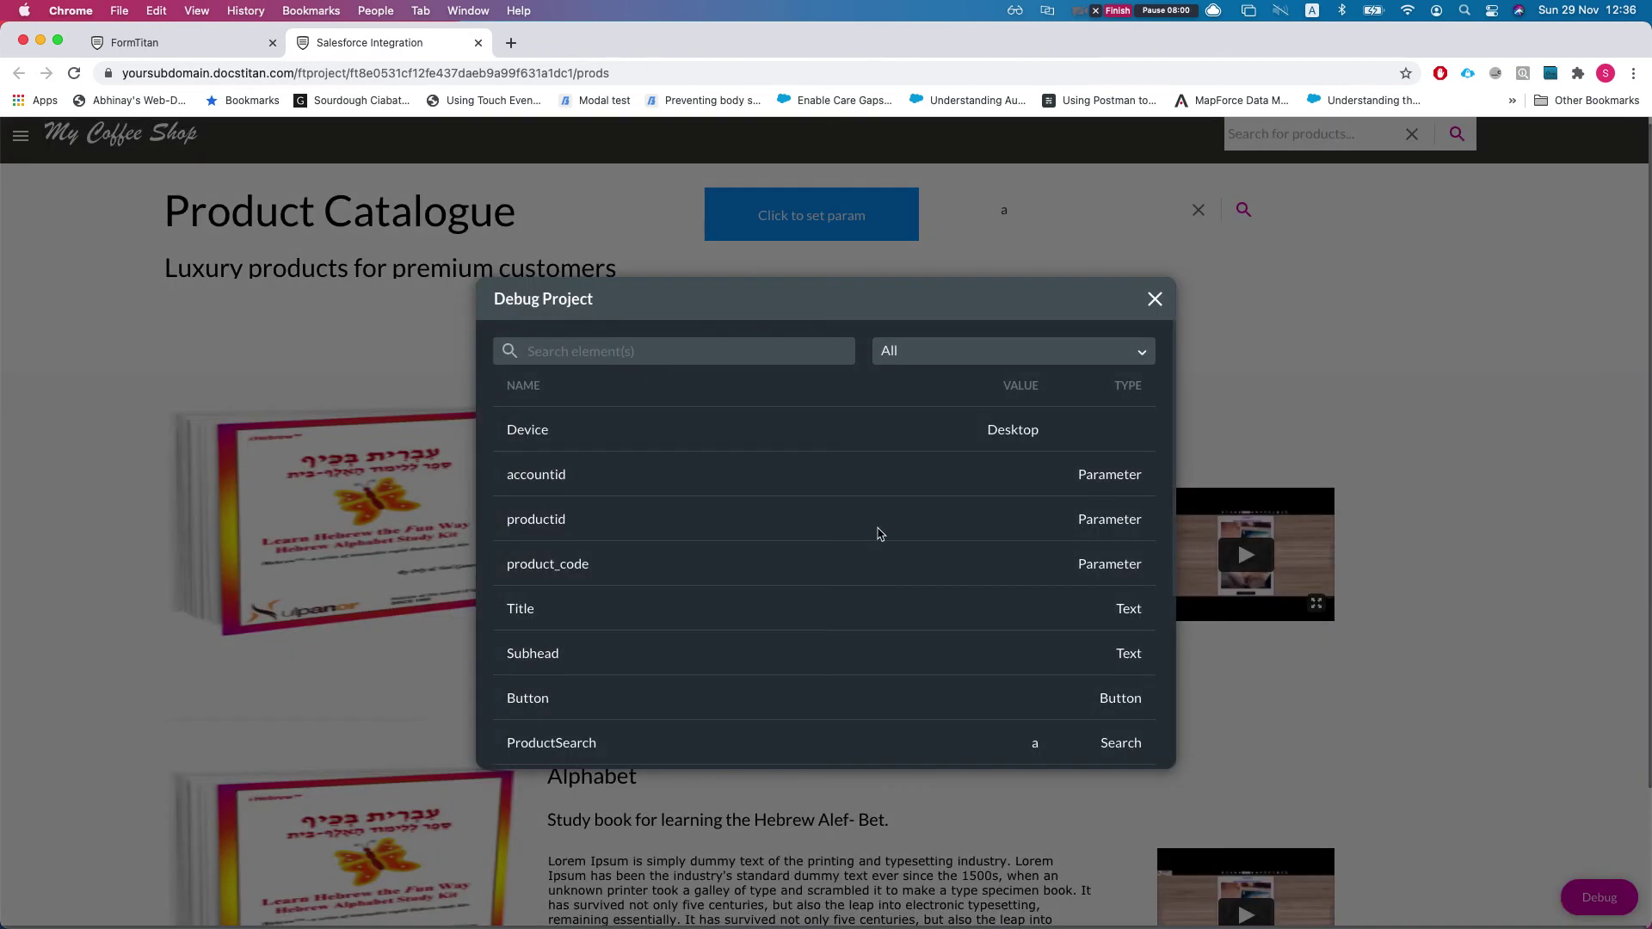
{"action": "double_click", "coordinate": [527, 568]}
{"action": "left_click_drag", "start_coordinate": [675, 573], "coordinate": [500, 570]}
{"action": "left_click", "coordinate": [505, 571]}
{"action": "left_click", "coordinate": [1155, 299]}
Step: Clear the catalogue's search text and look through the product list
{"action": "left_click", "coordinate": [1063, 212]}
{"action": "key", "text": "BackSpace"}
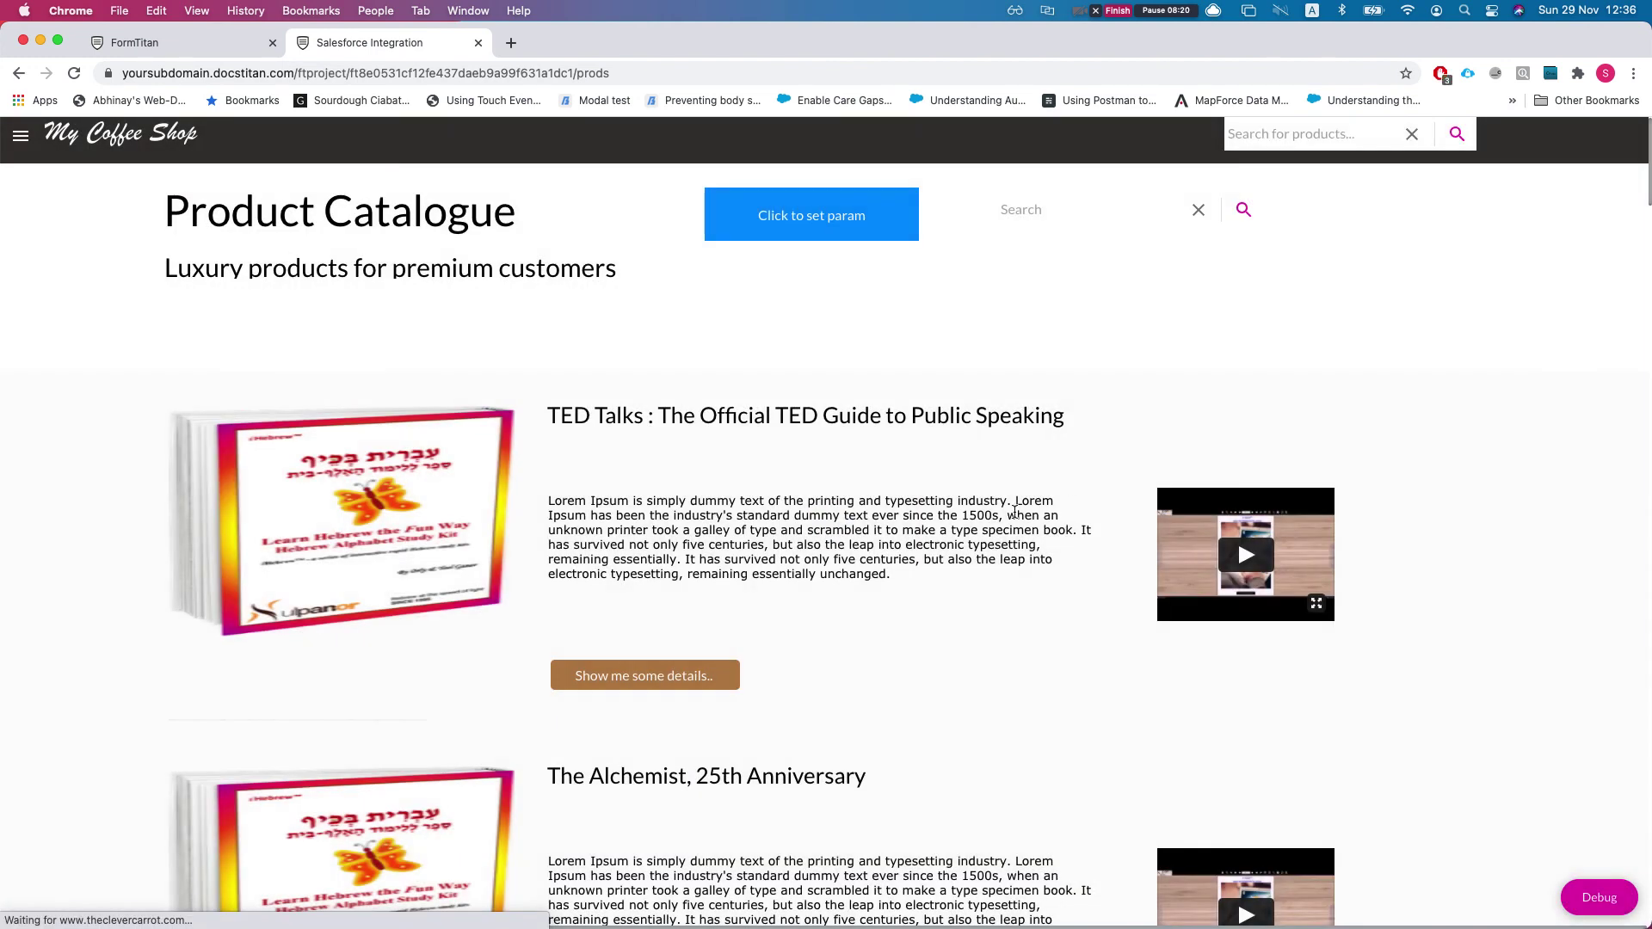
{"action": "scroll", "coordinate": [922, 537], "scroll_direction": "down", "scroll_amount": 20}
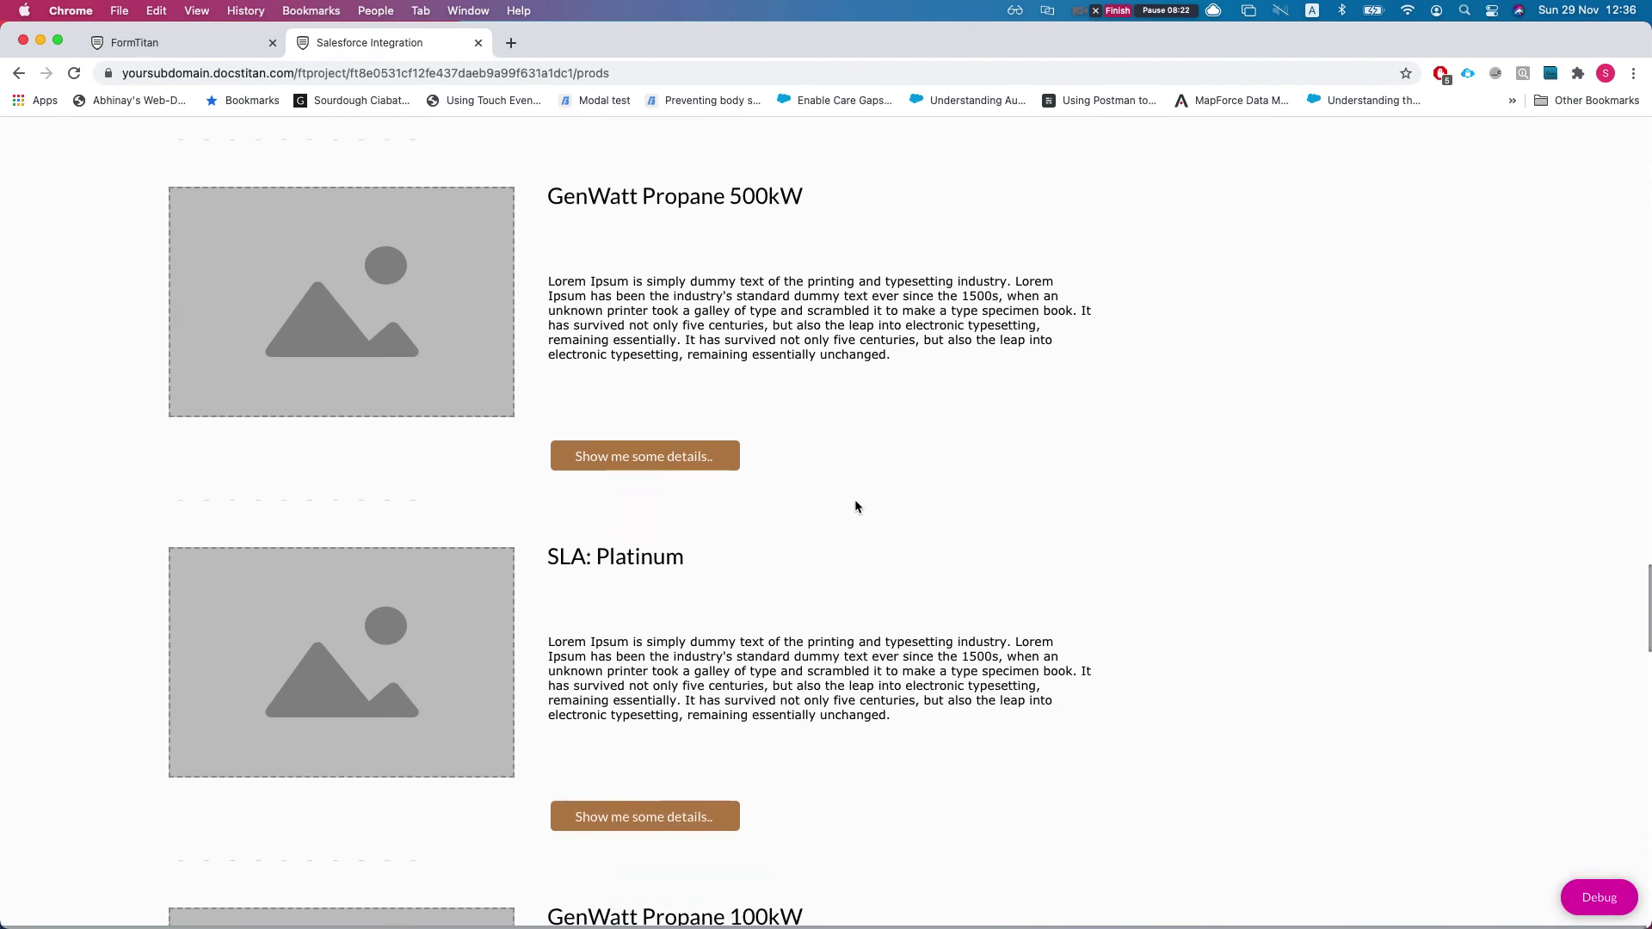
{"action": "scroll", "coordinate": [854, 500], "scroll_direction": "up", "scroll_amount": 20}
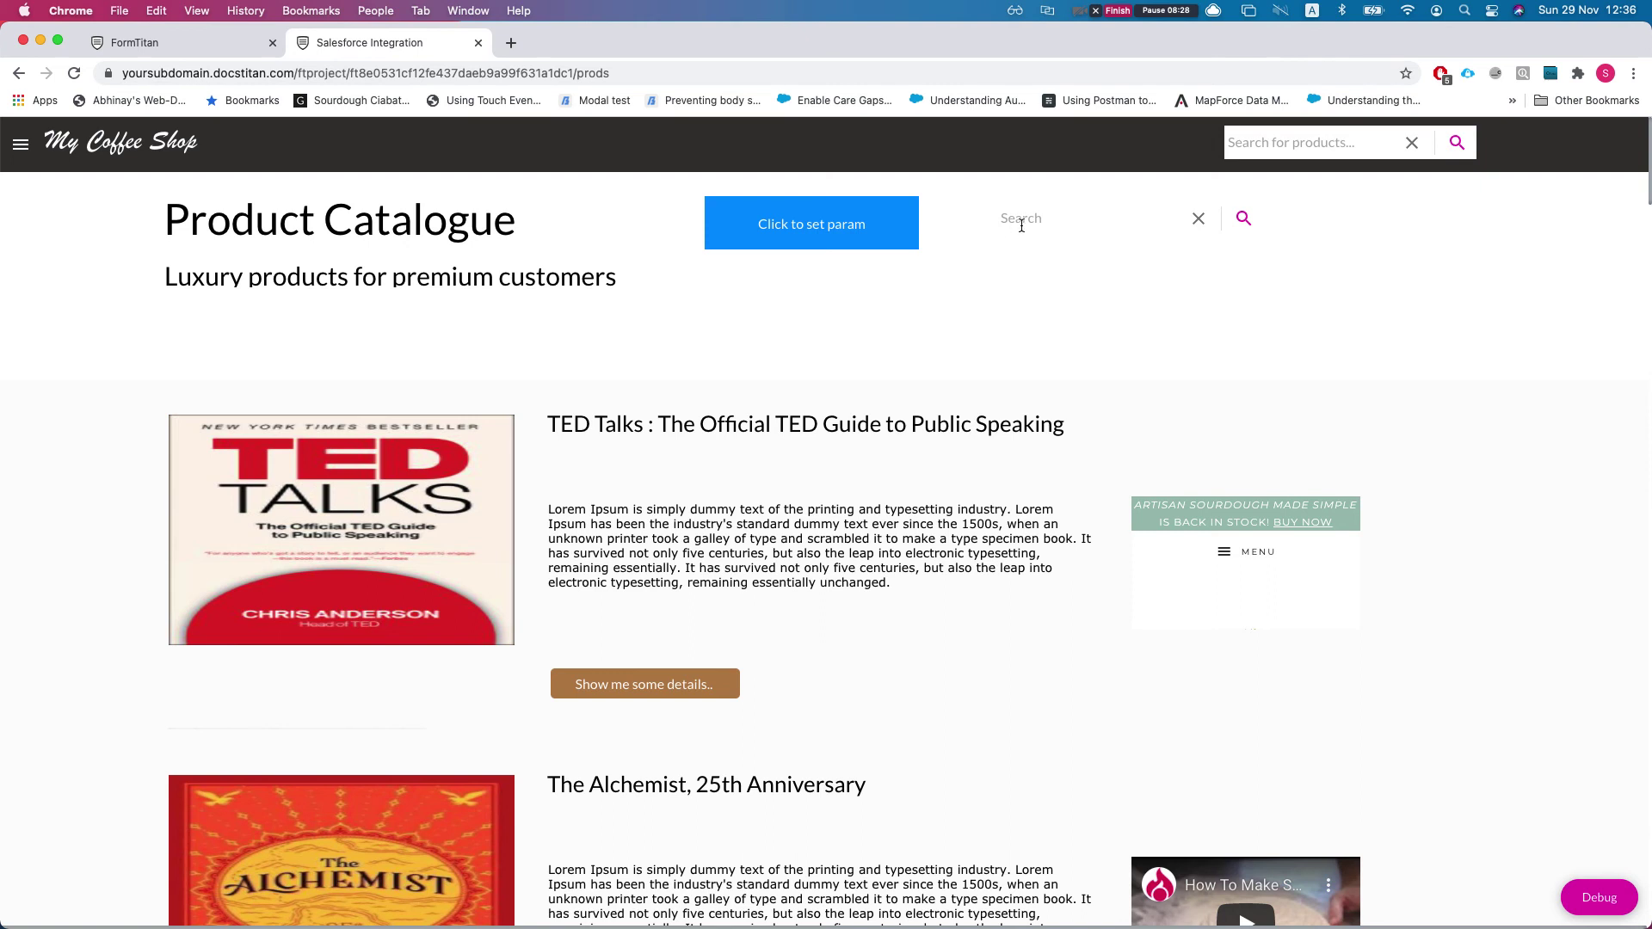
Step: Set the parameter with the "Click to set param" button, inspect product_code and ProductSearch in the debug list, and close it
{"action": "left_click", "coordinate": [822, 247]}
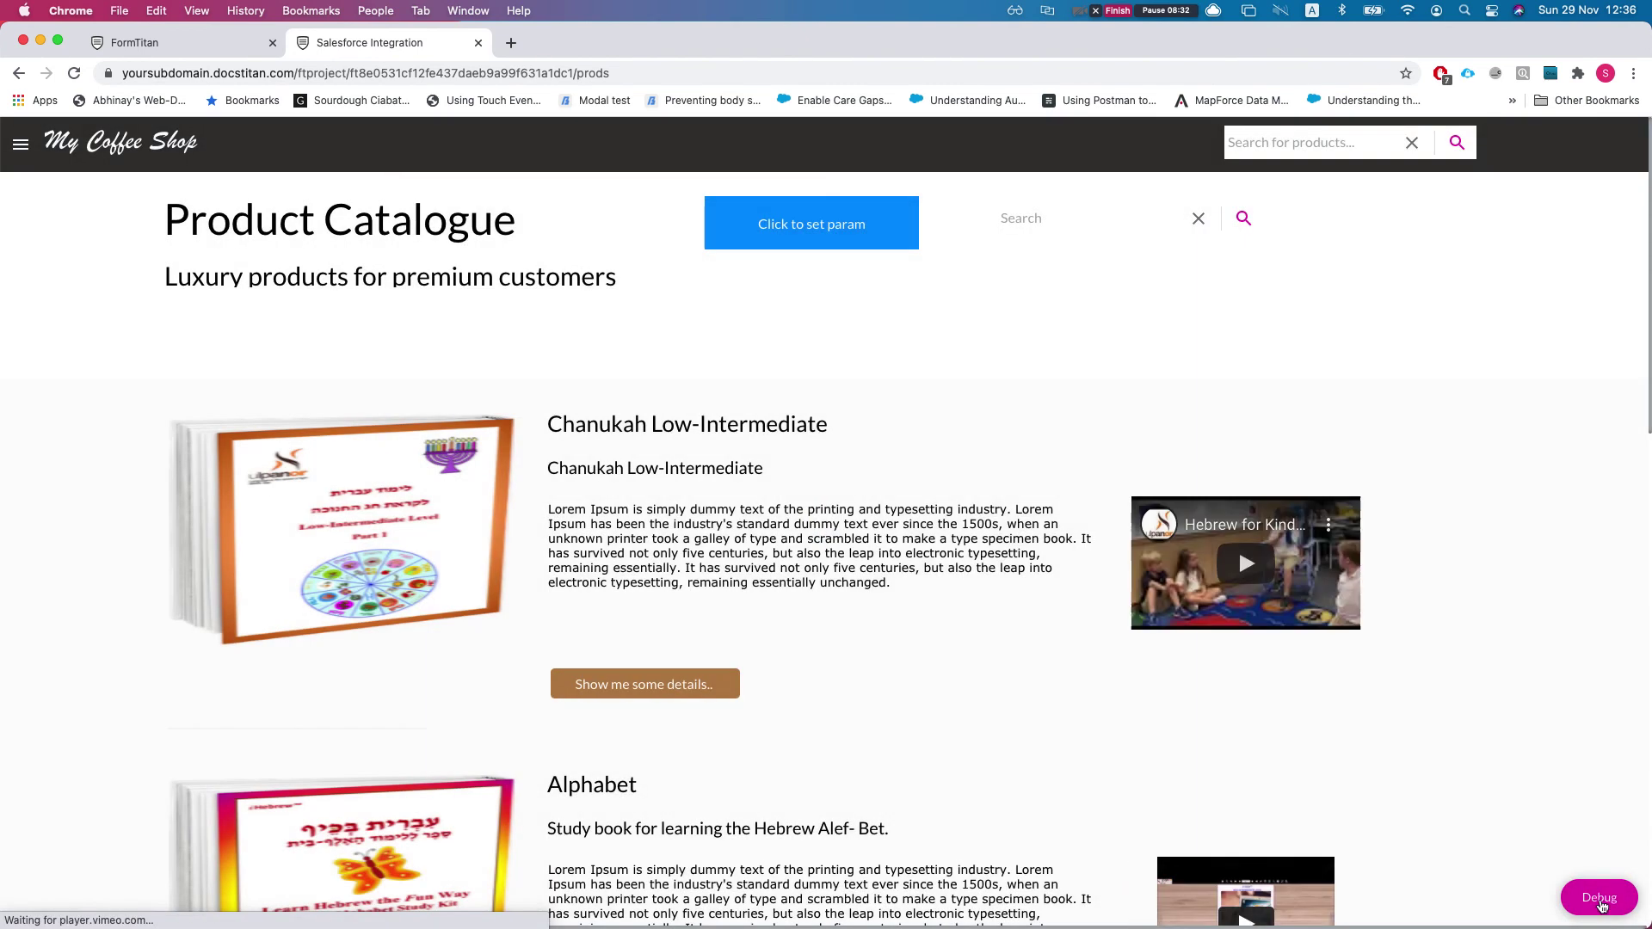
{"action": "left_click", "coordinate": [1601, 900]}
{"action": "left_click_drag", "start_coordinate": [545, 555], "coordinate": [559, 564]}
{"action": "left_click_drag", "start_coordinate": [1012, 564], "coordinate": [1057, 565]}
{"action": "left_click", "coordinate": [1124, 560]}
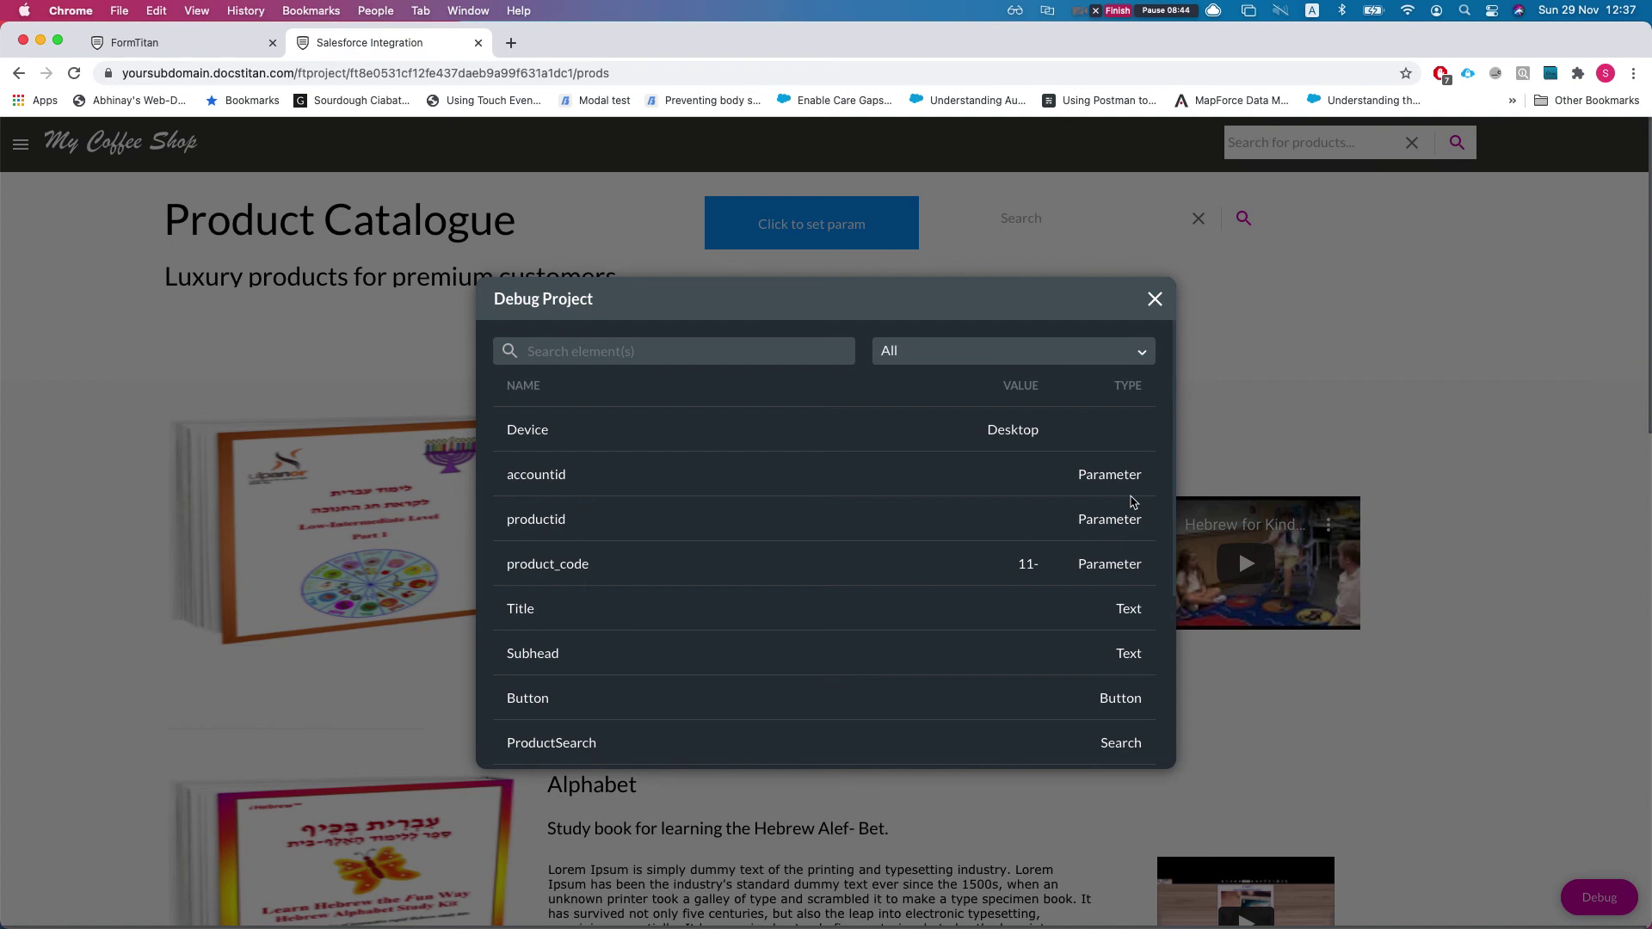
{"action": "left_click_drag", "start_coordinate": [1092, 742], "coordinate": [1119, 741]}
{"action": "left_click_drag", "start_coordinate": [528, 566], "coordinate": [608, 573]}
{"action": "left_click", "coordinate": [1164, 299]}
Step: Look through the products filtered by the parameter, search them for "a" and review the combined result
{"action": "scroll", "coordinate": [786, 607], "scroll_direction": "down", "scroll_amount": 10}
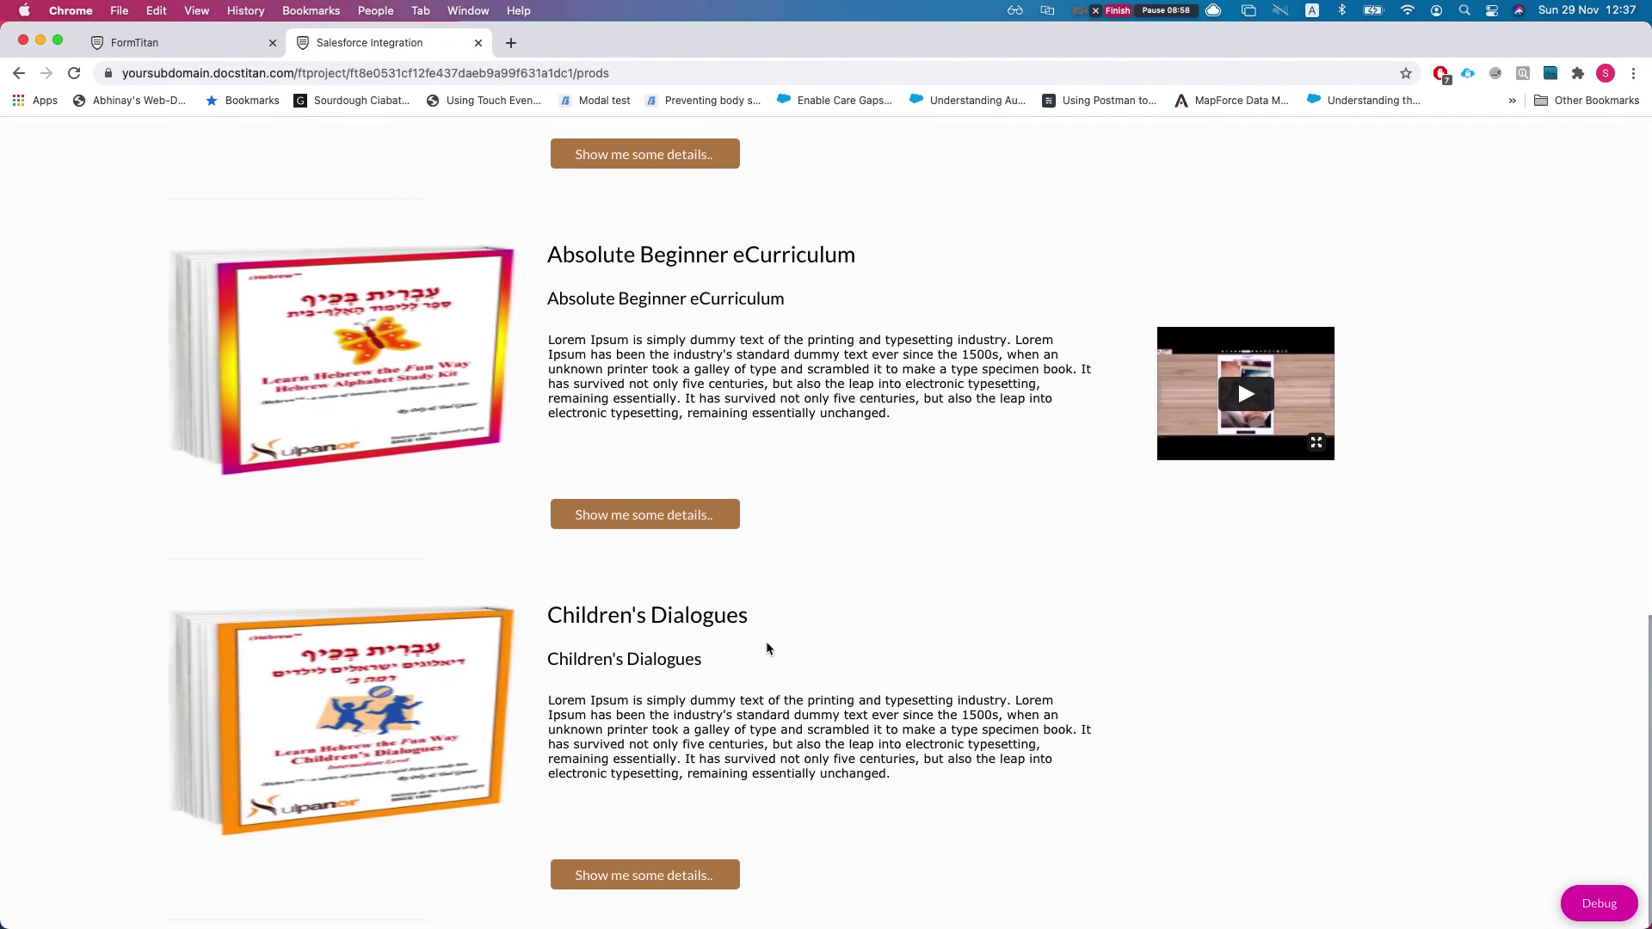
{"action": "scroll", "coordinate": [1143, 293], "scroll_direction": "up", "scroll_amount": 12}
{"action": "left_click", "coordinate": [1101, 219]}
{"action": "type", "text": "a"}
{"action": "left_click", "coordinate": [1245, 219]}
{"action": "scroll", "coordinate": [757, 430], "scroll_direction": "down", "scroll_amount": 3}
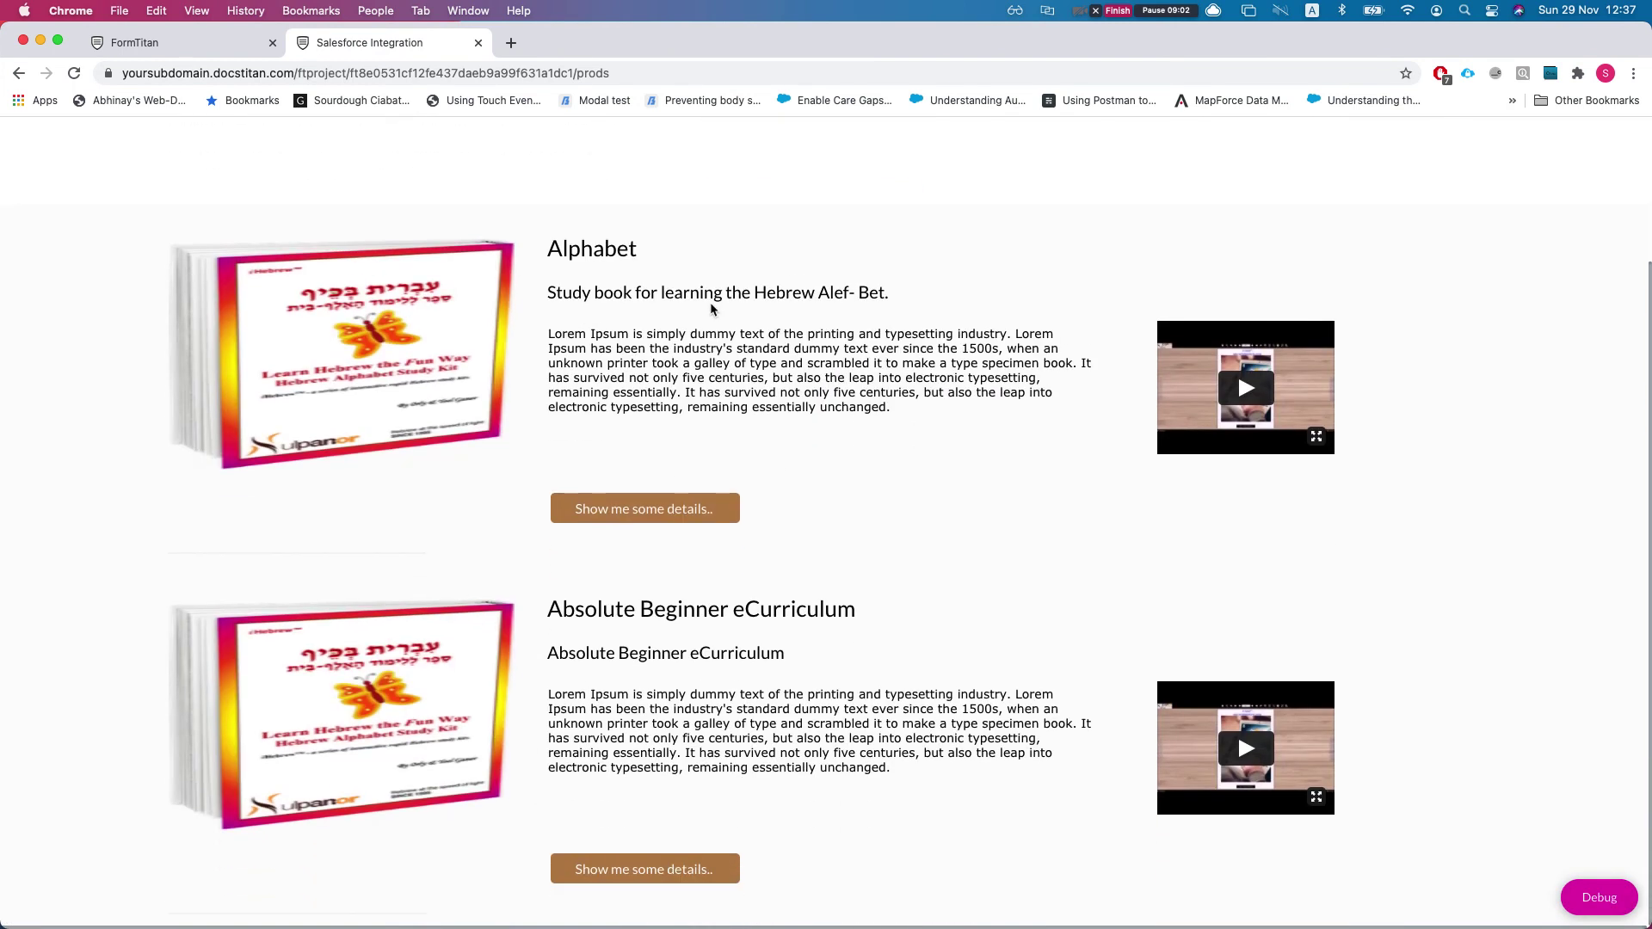
{"action": "scroll", "coordinate": [588, 599], "scroll_direction": "up", "scroll_amount": 3}
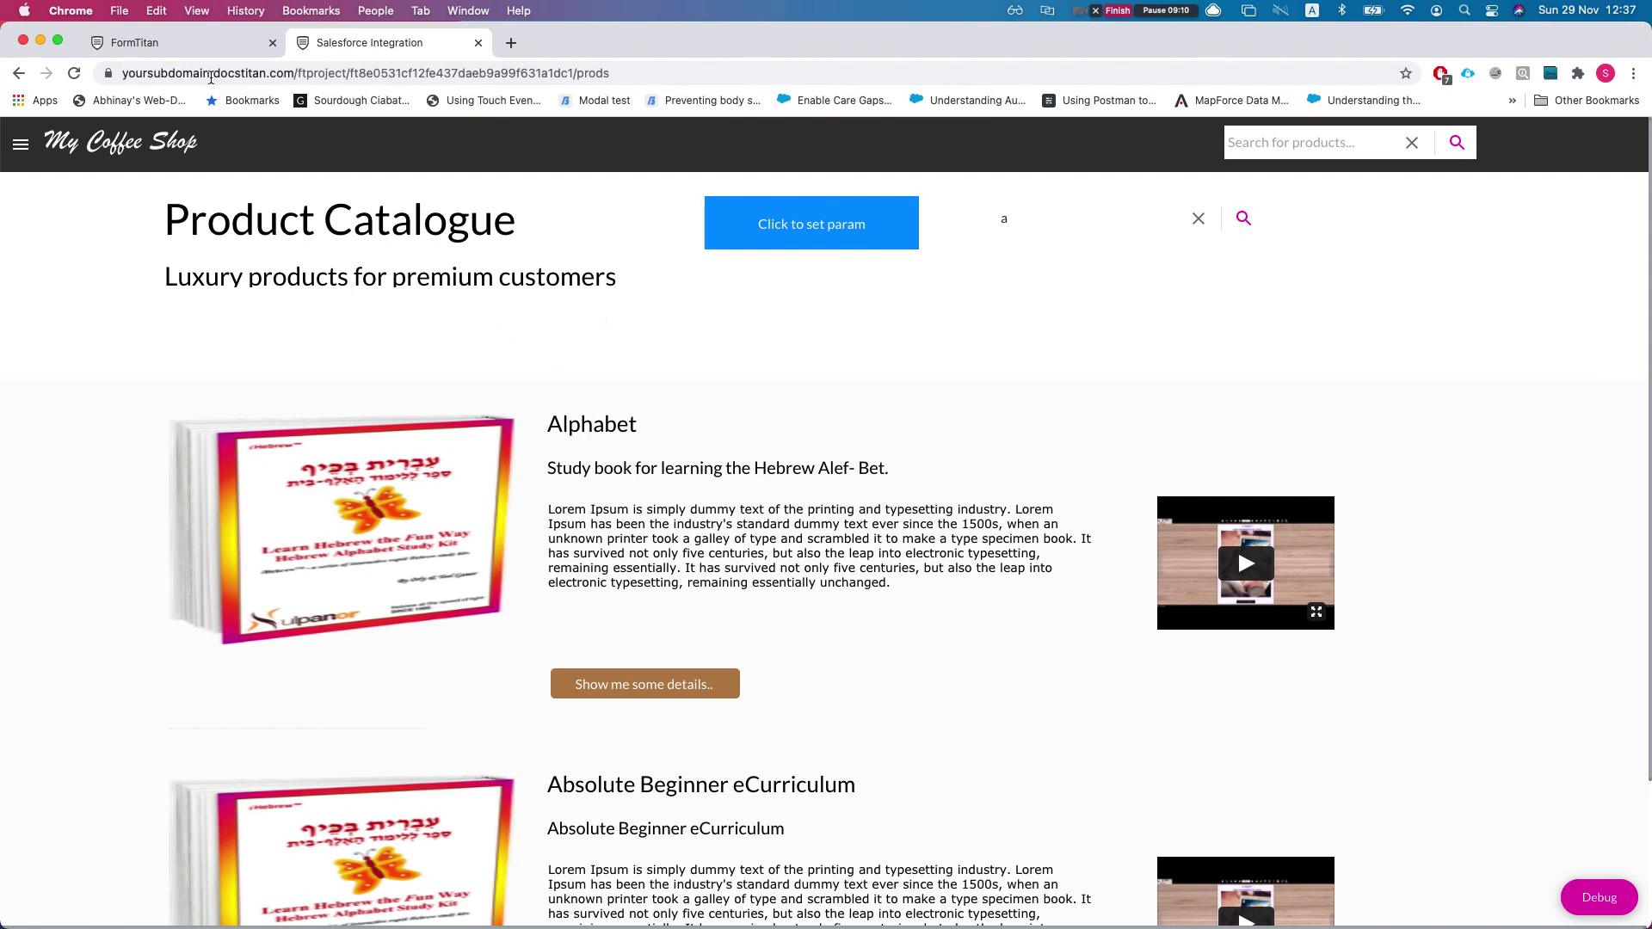
Step: Return to the FormTitan editor tab and open the run criteria of the Product record integration in the Salesforce settings
{"action": "left_click", "coordinate": [200, 43]}
{"action": "left_click", "coordinate": [1137, 255]}
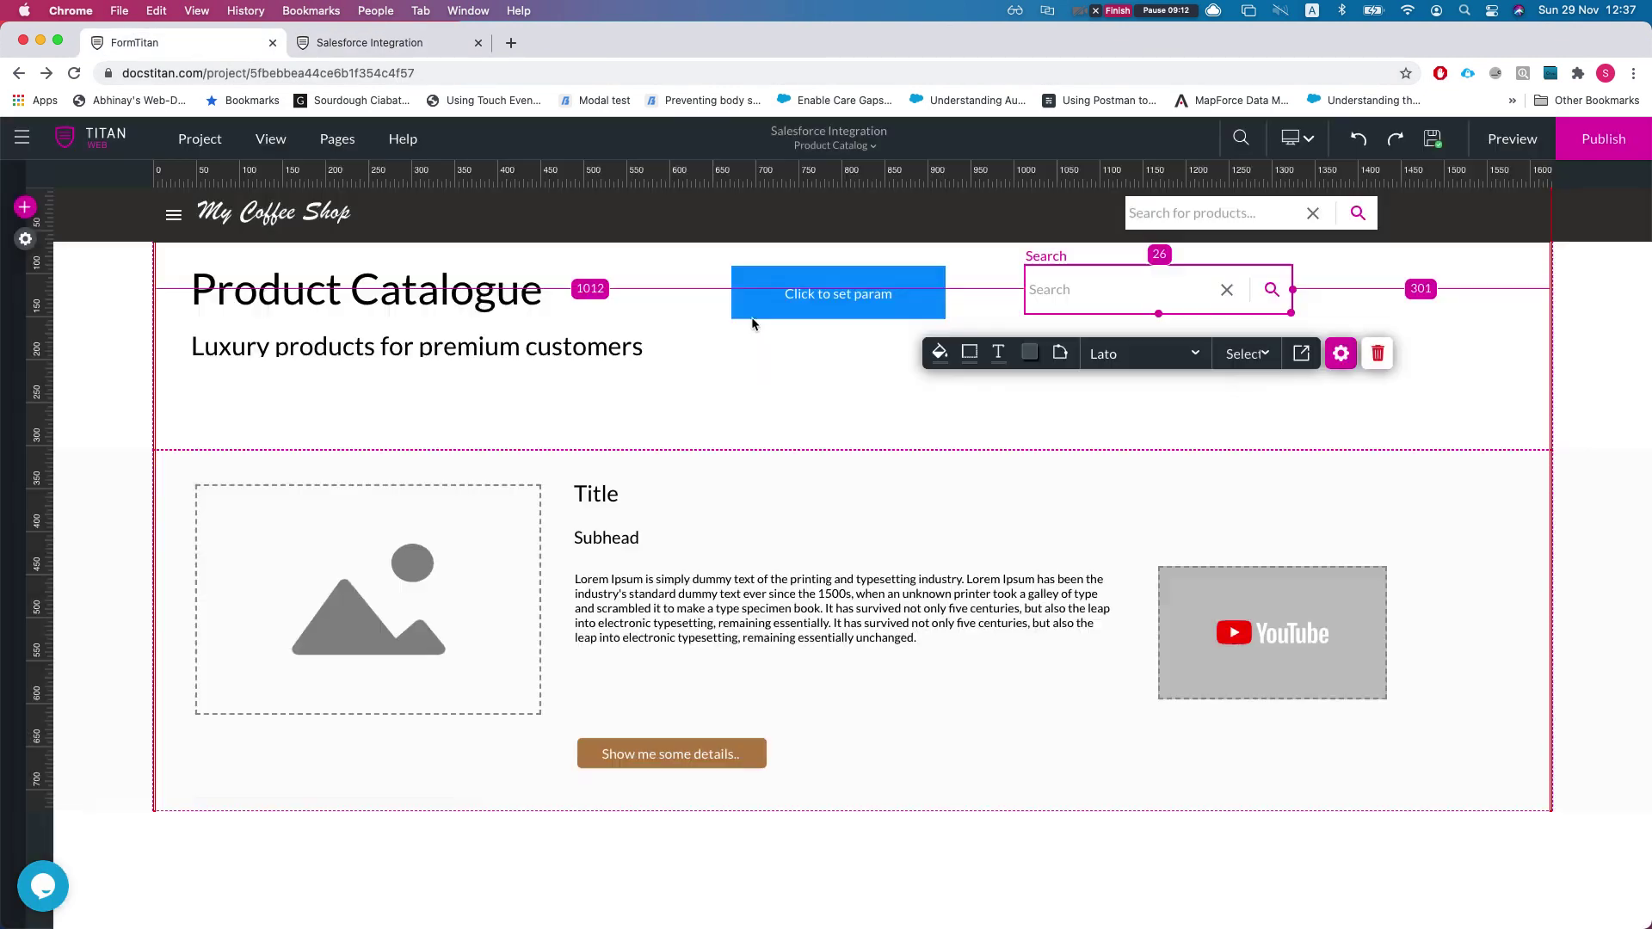
{"action": "left_click", "coordinate": [25, 240]}
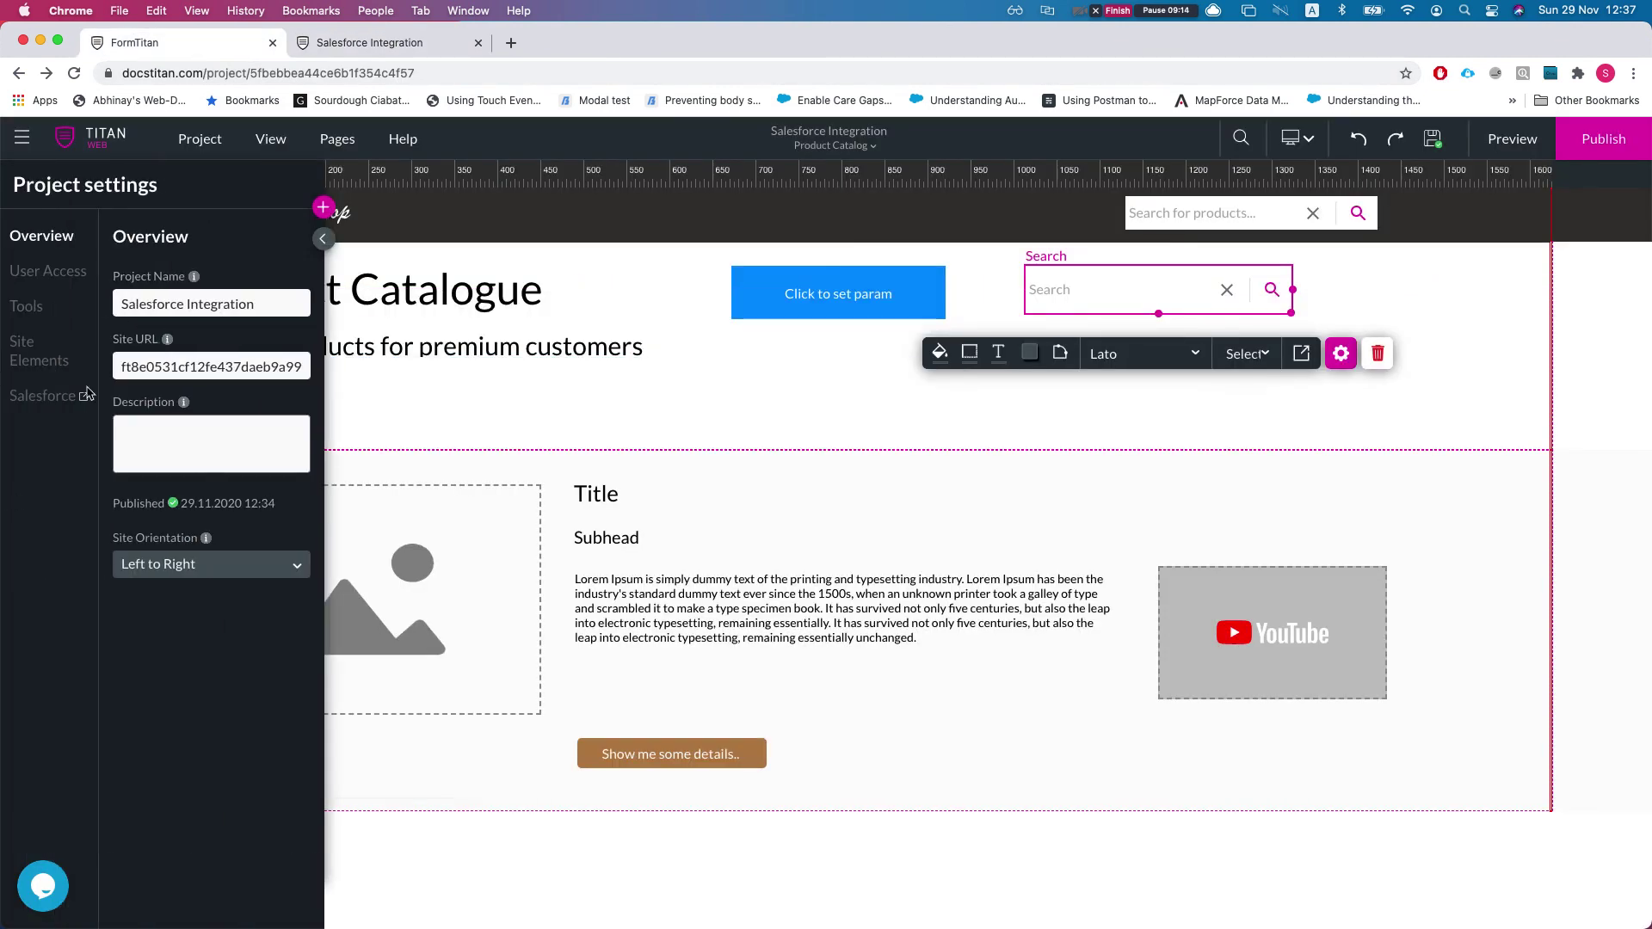
{"action": "left_click", "coordinate": [43, 396]}
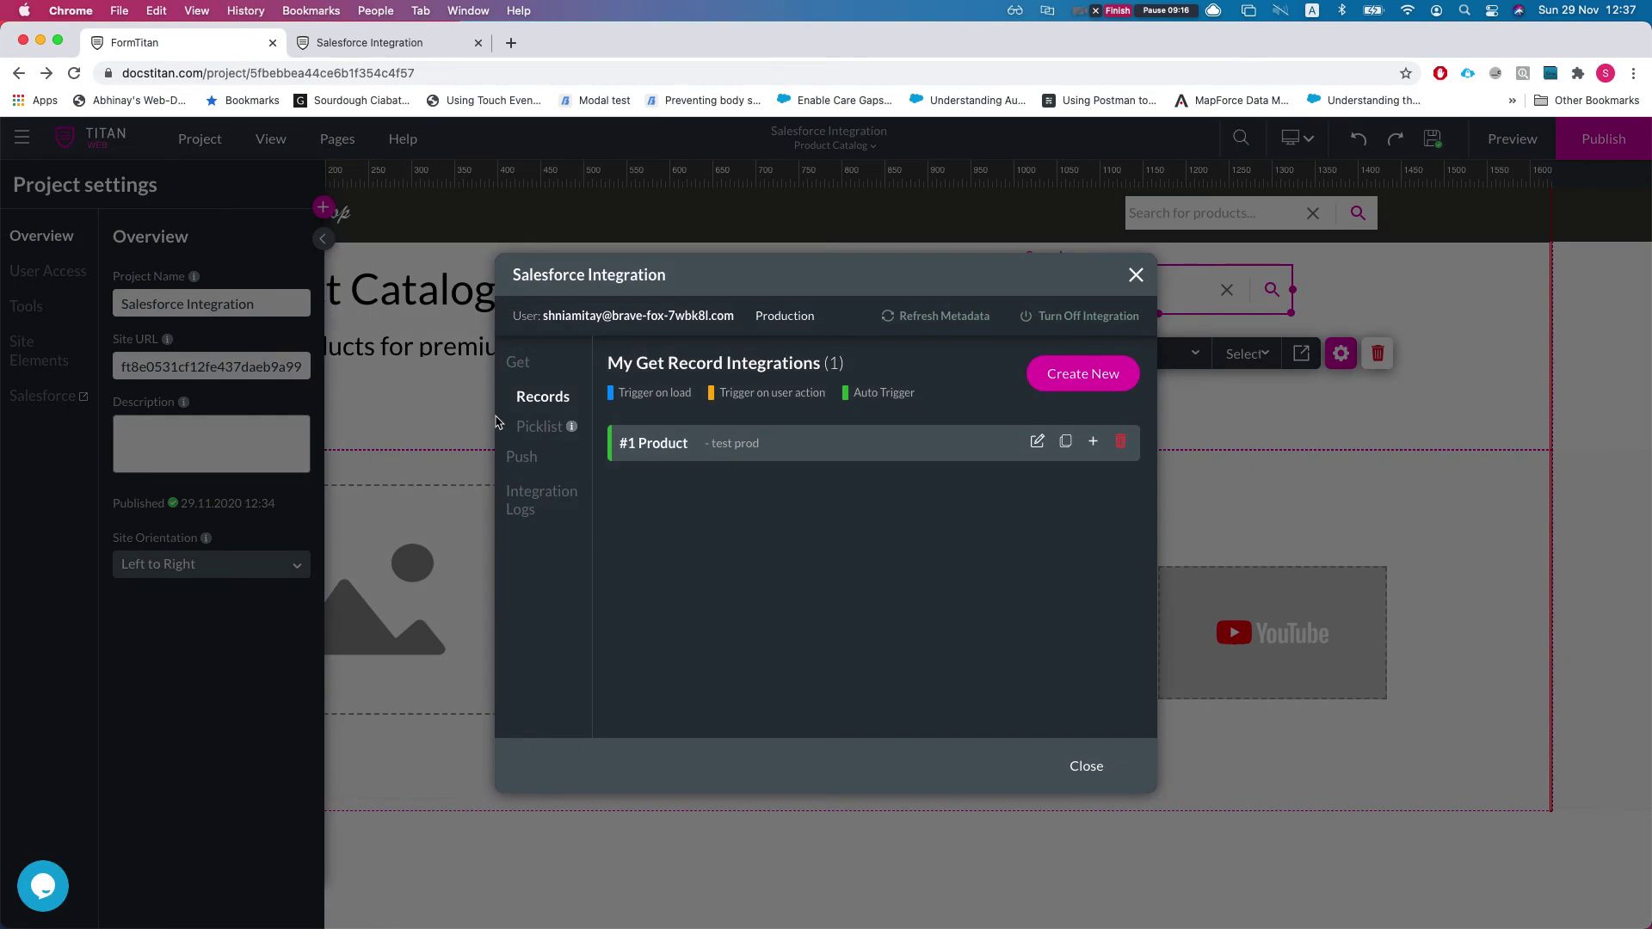
{"action": "left_click", "coordinate": [1037, 442]}
{"action": "left_click", "coordinate": [451, 471]}
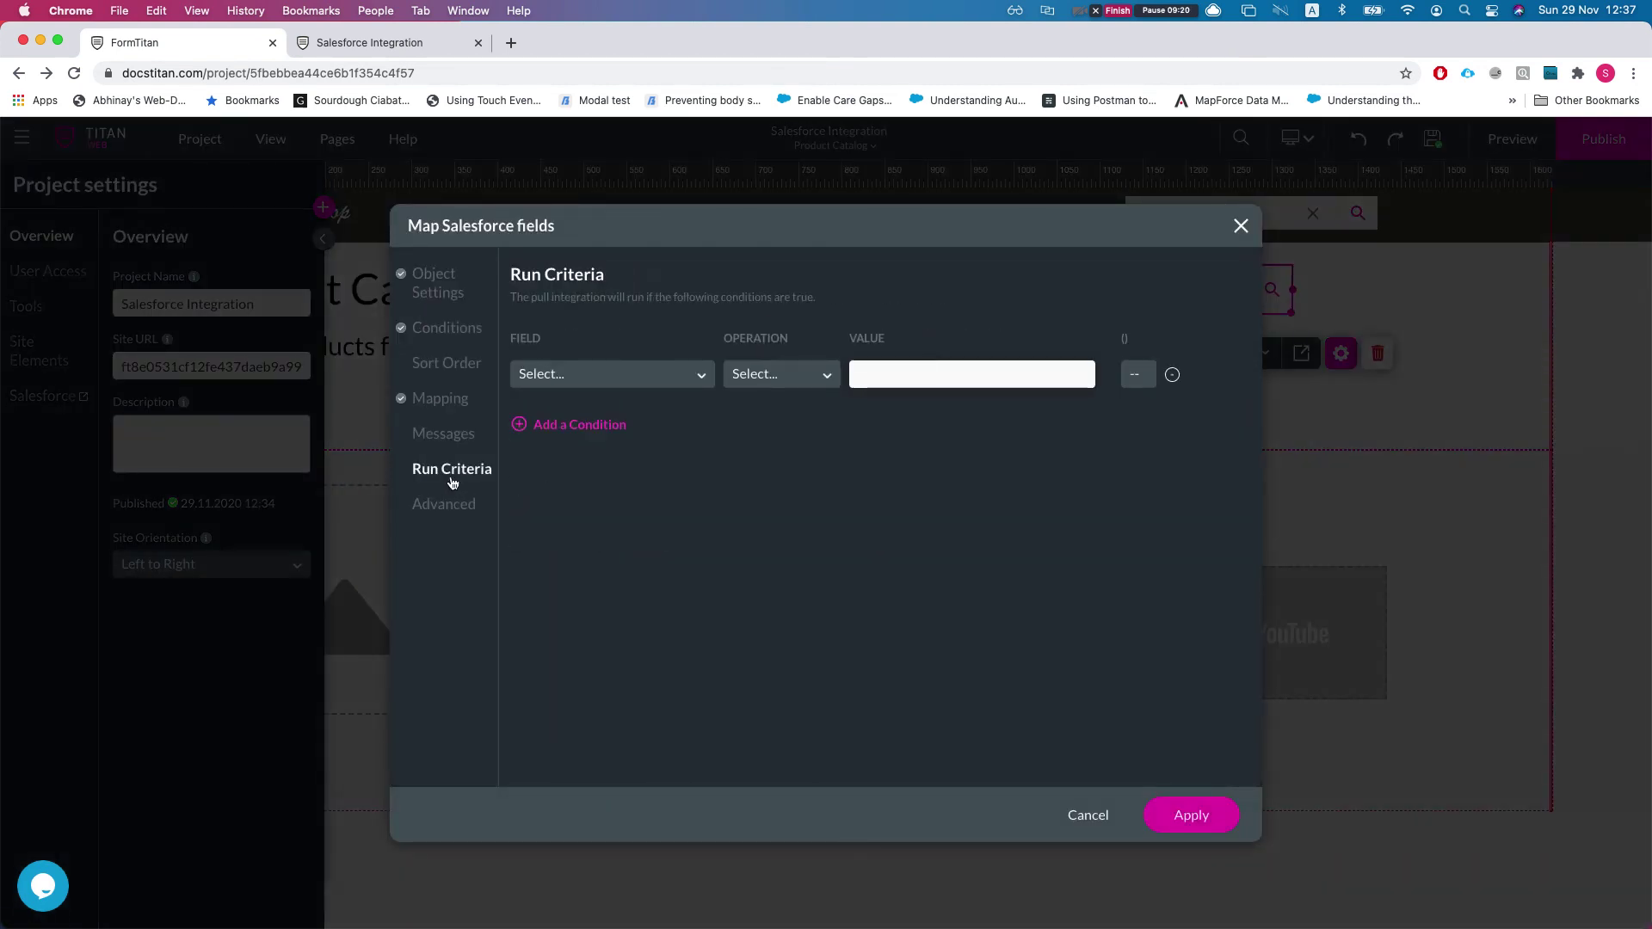
Step: Set the run criterion so the pull runs only when product_code Is not empty
{"action": "left_click", "coordinate": [616, 385]}
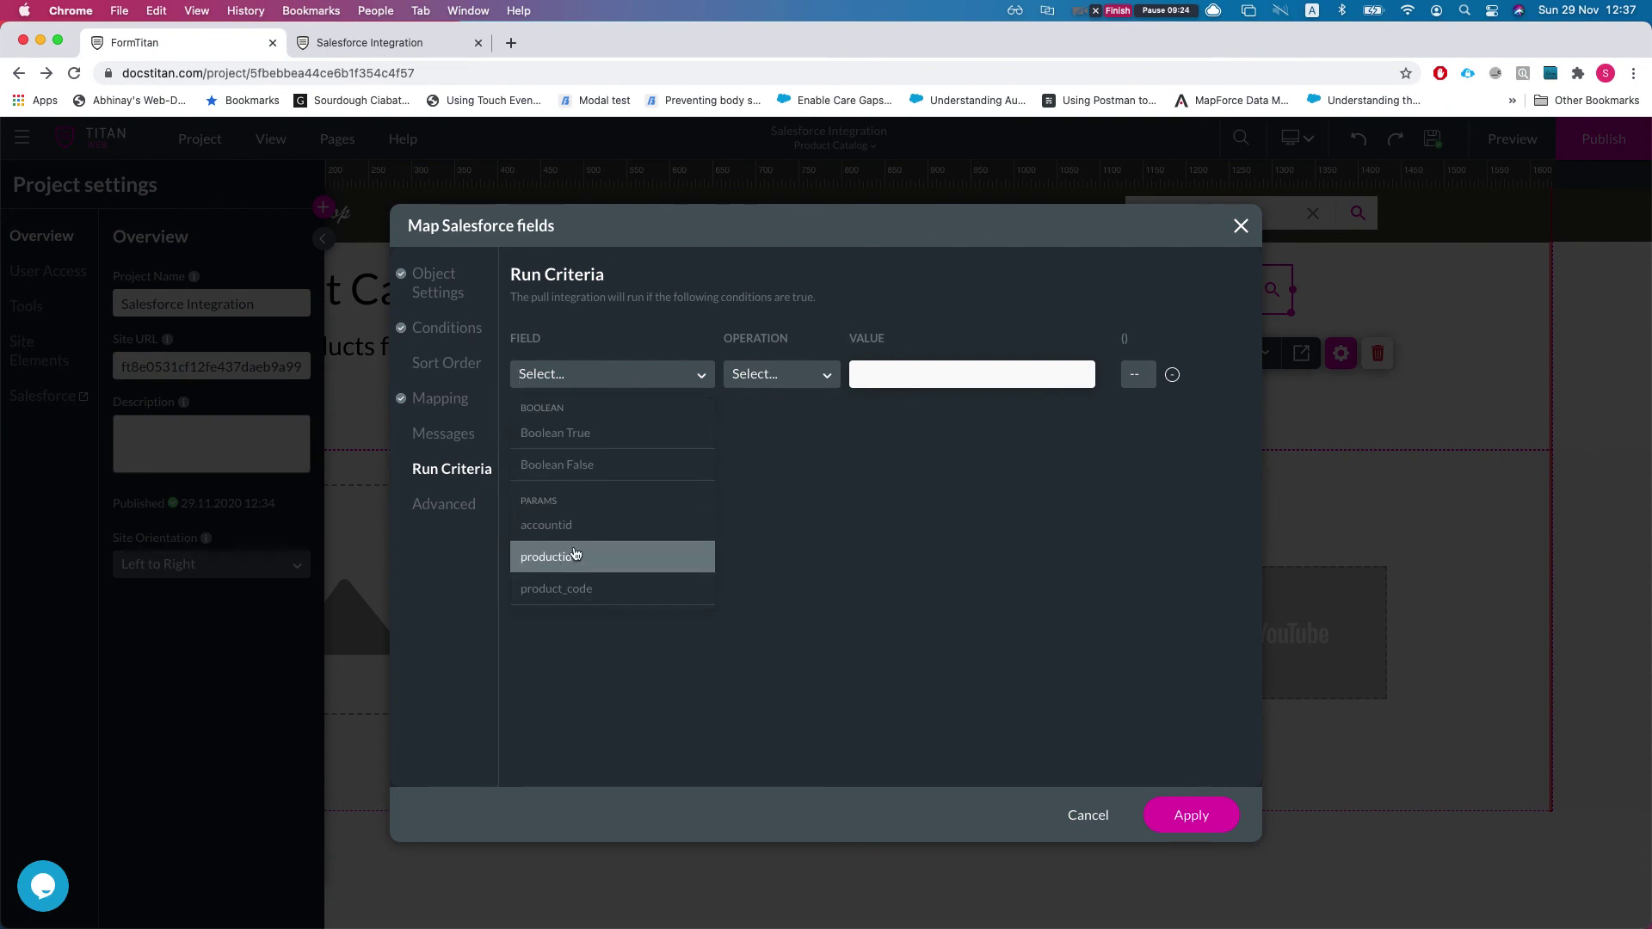
{"action": "left_click", "coordinate": [569, 589]}
{"action": "left_click", "coordinate": [753, 373]}
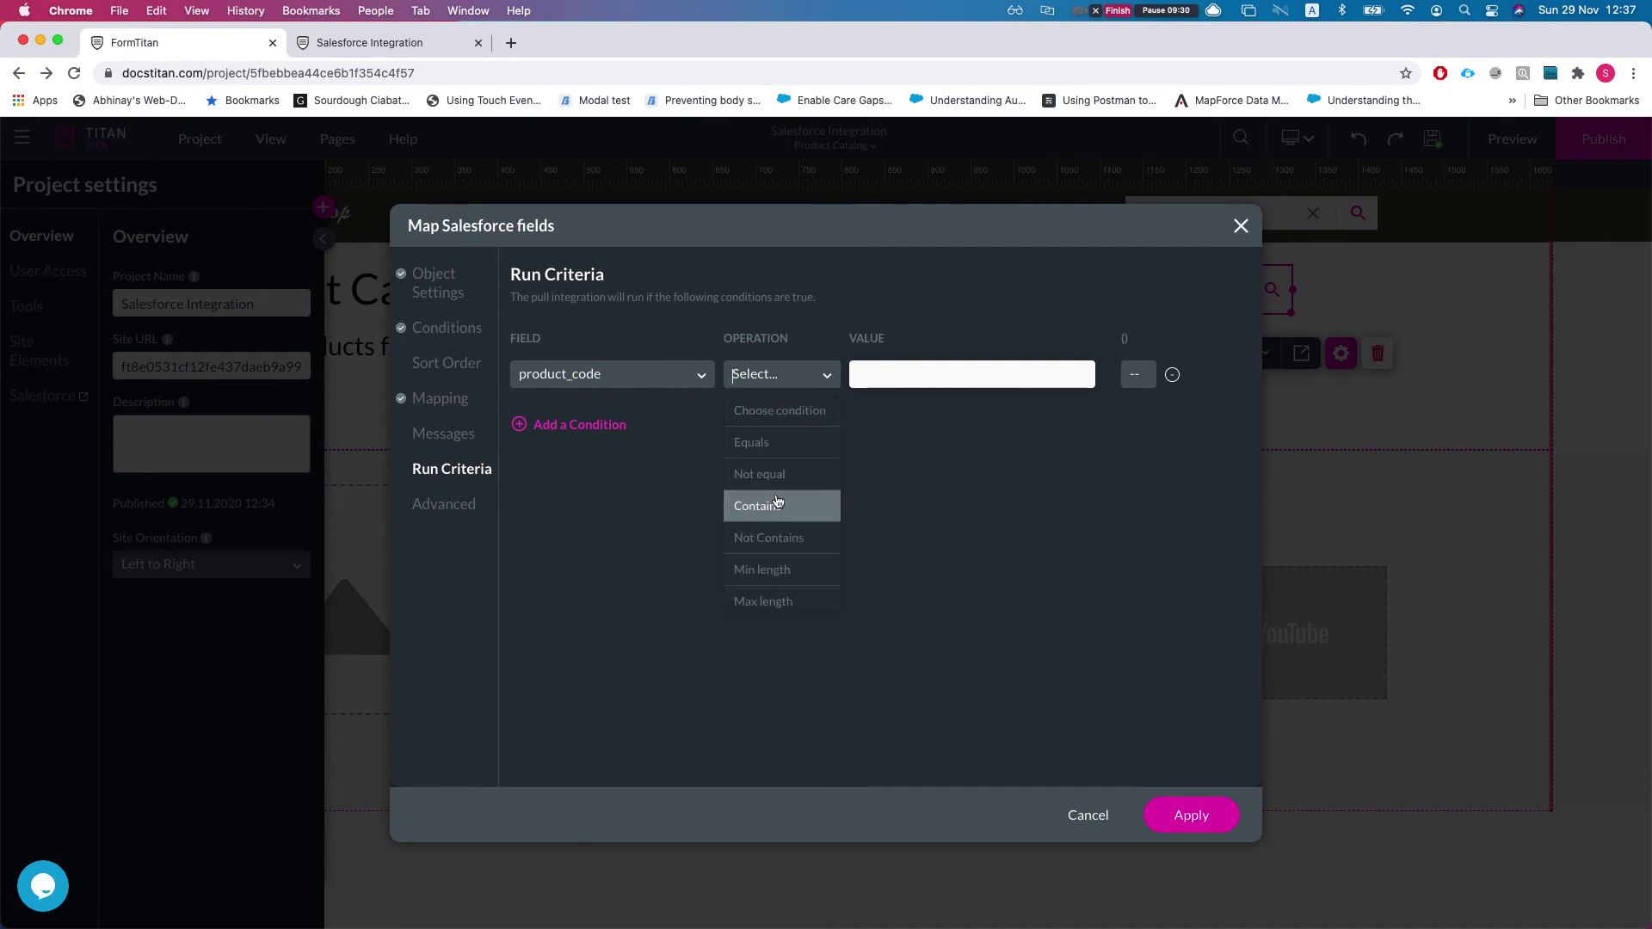
{"action": "type", "text": "is"}
{"action": "key", "text": "Down"}
{"action": "key", "text": "Return"}
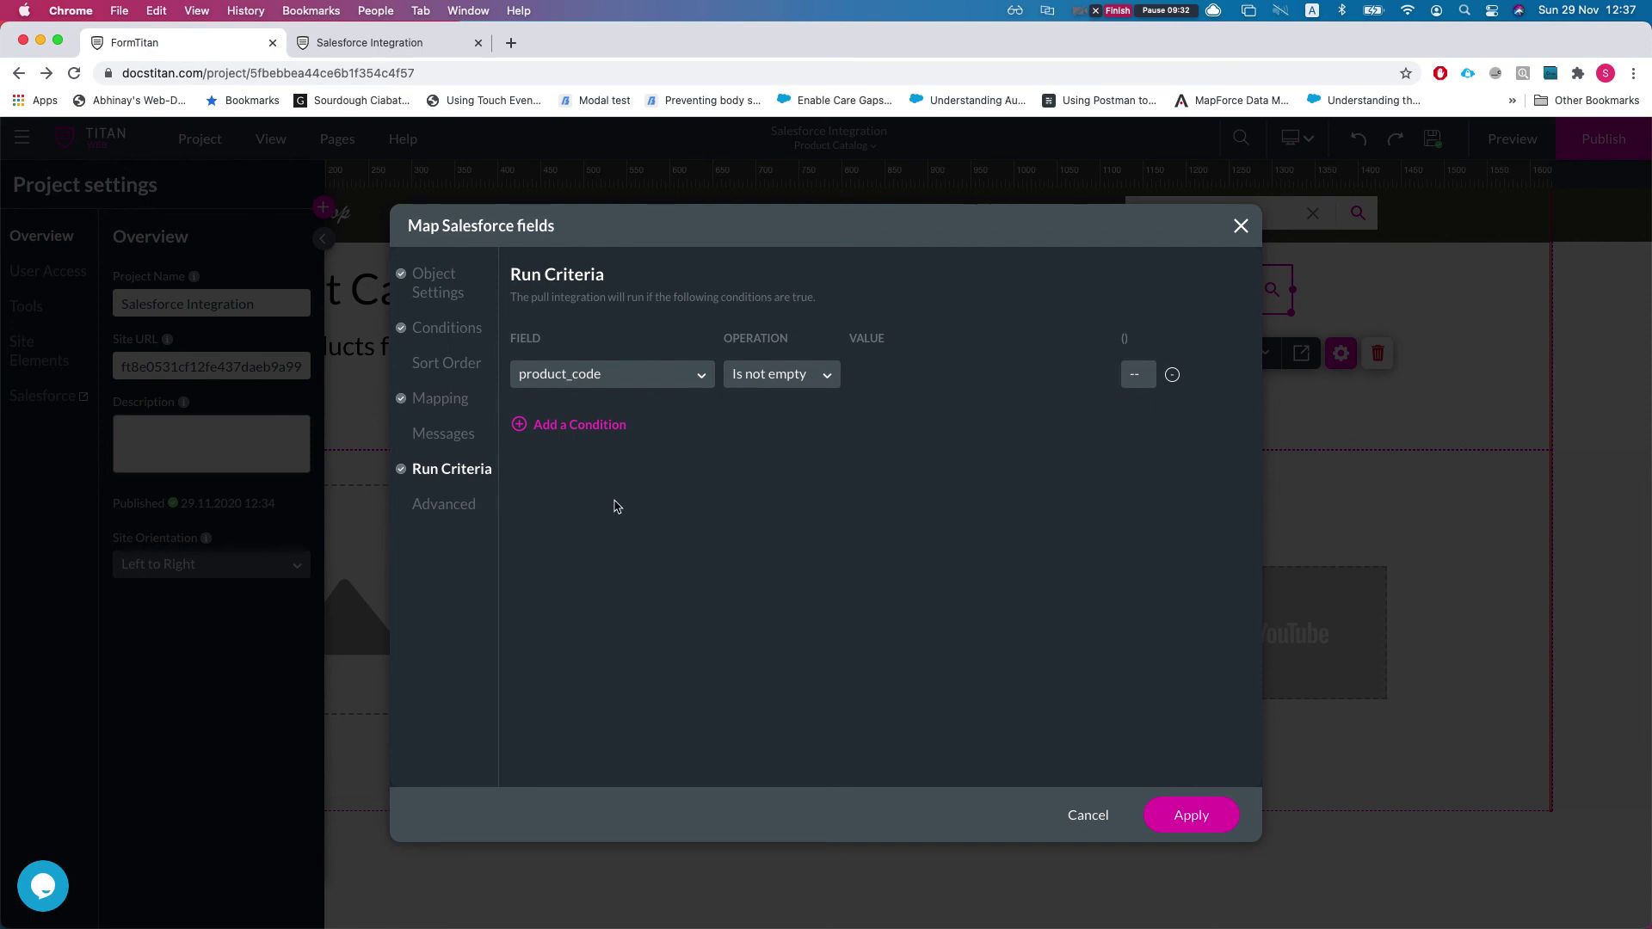
Step: Add a second AND run criterion requiring that ProductSearch Is not empty, apply it and close the Salesforce integration settings
{"action": "left_click", "coordinate": [579, 427]}
{"action": "left_click", "coordinate": [568, 432]}
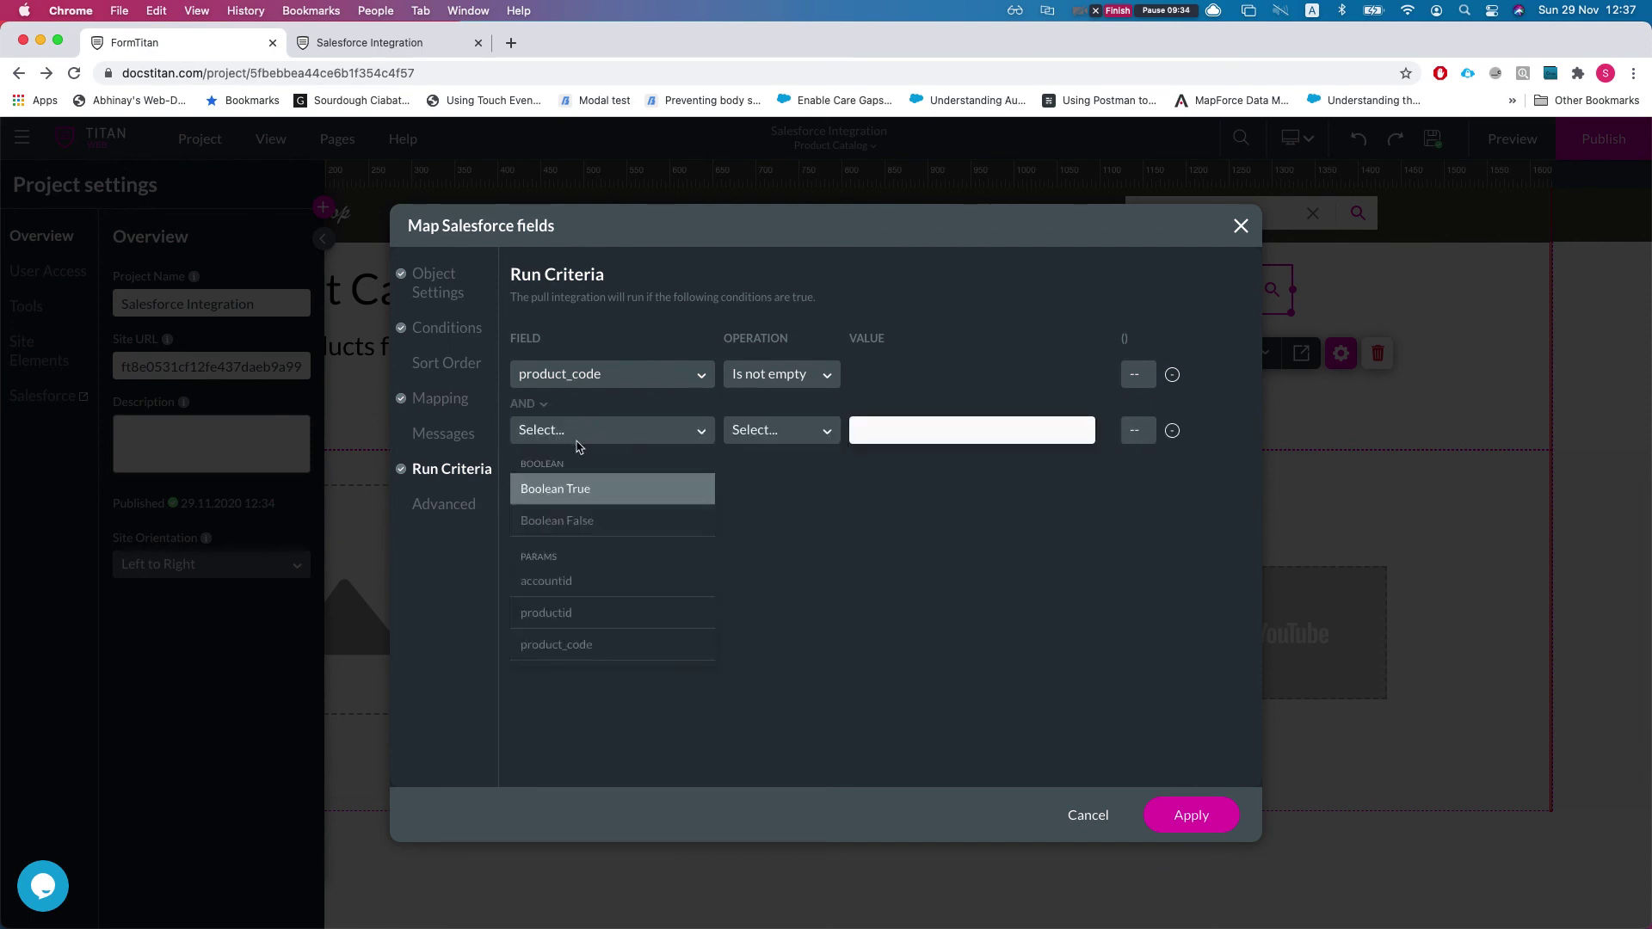
{"action": "type", "text": "sea"}
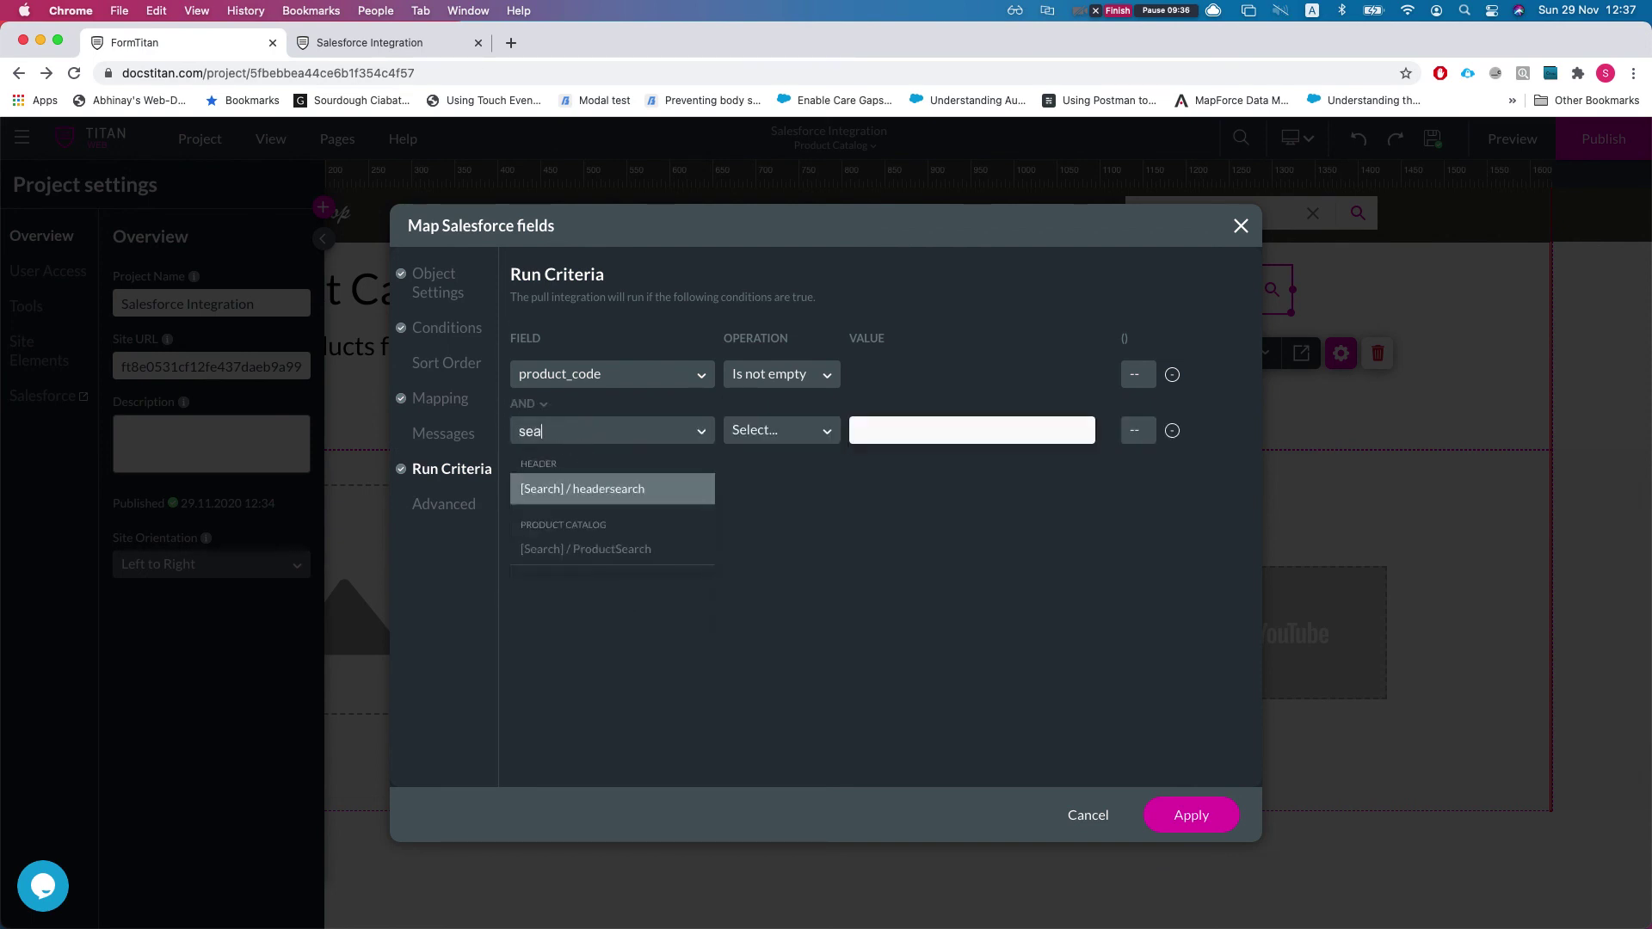
{"action": "key", "text": "Down"}
{"action": "key", "text": "Return"}
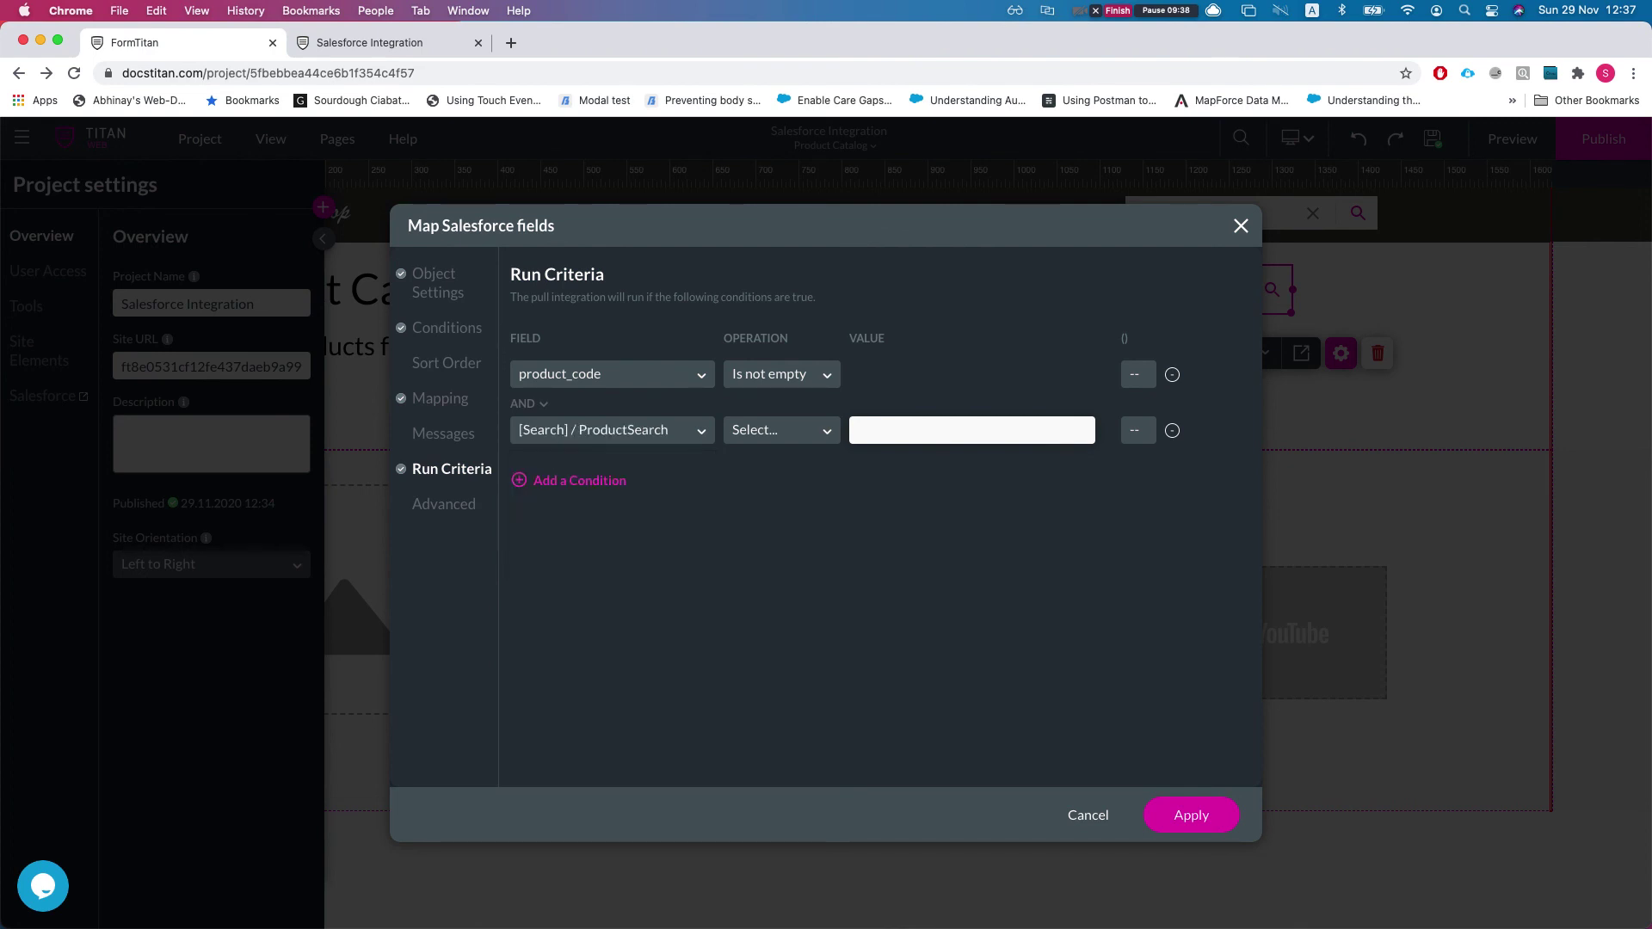
{"action": "left_click", "coordinate": [804, 430]}
{"action": "type", "text": "is"}
{"action": "key", "text": "Down"}
{"action": "key", "text": "Return"}
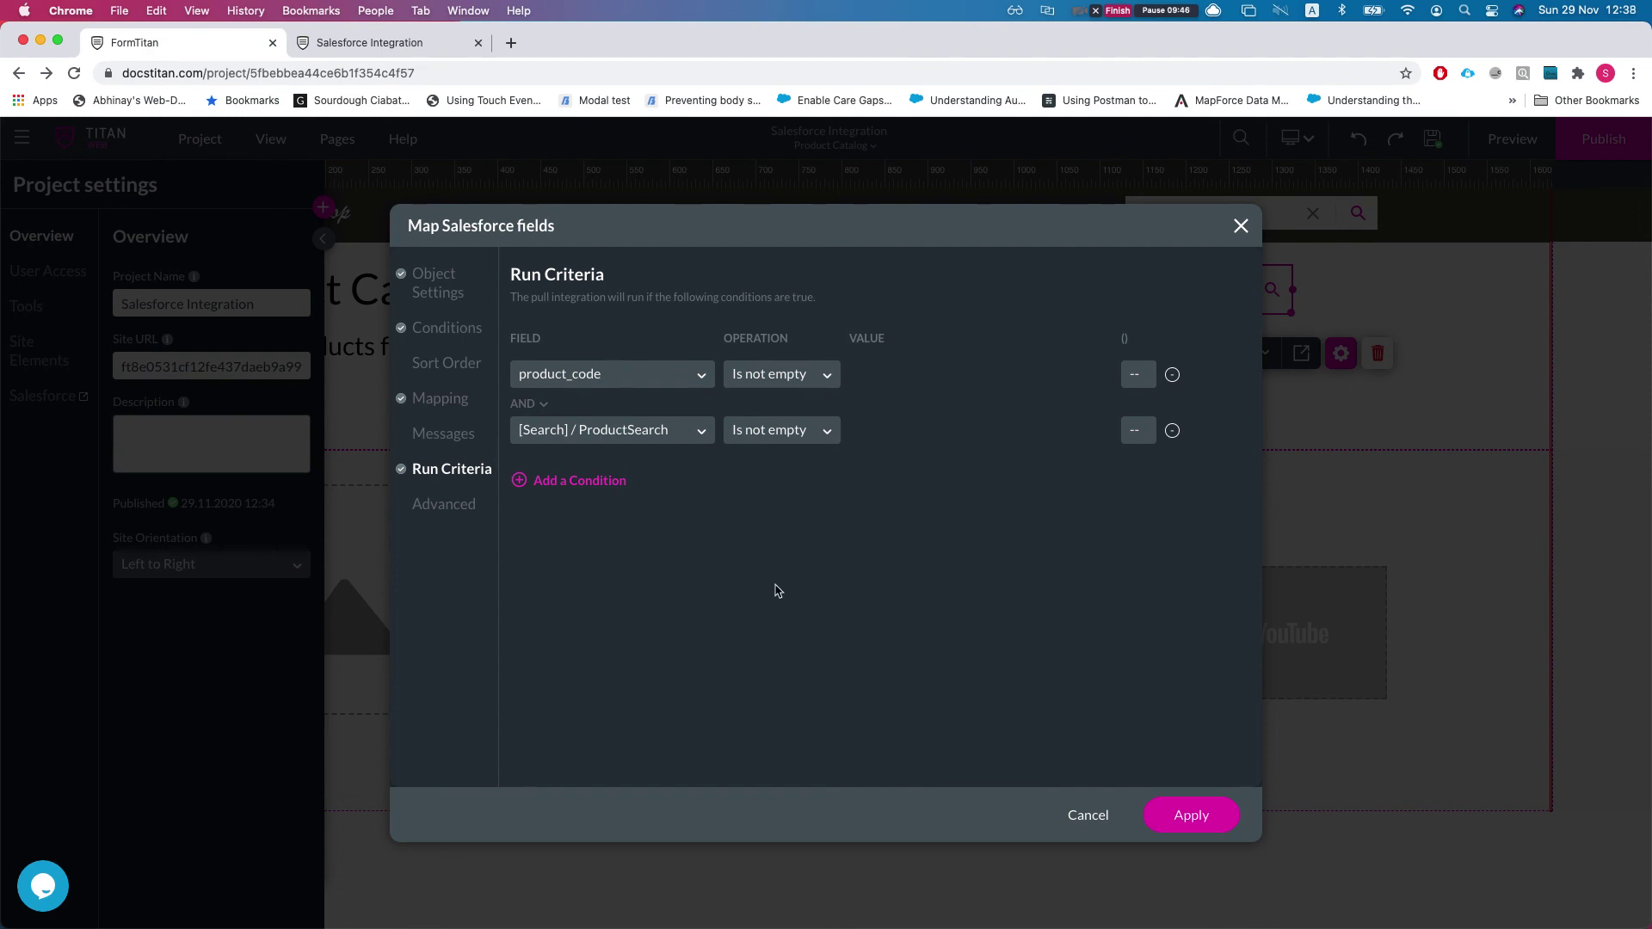
{"action": "left_click", "coordinate": [1191, 822]}
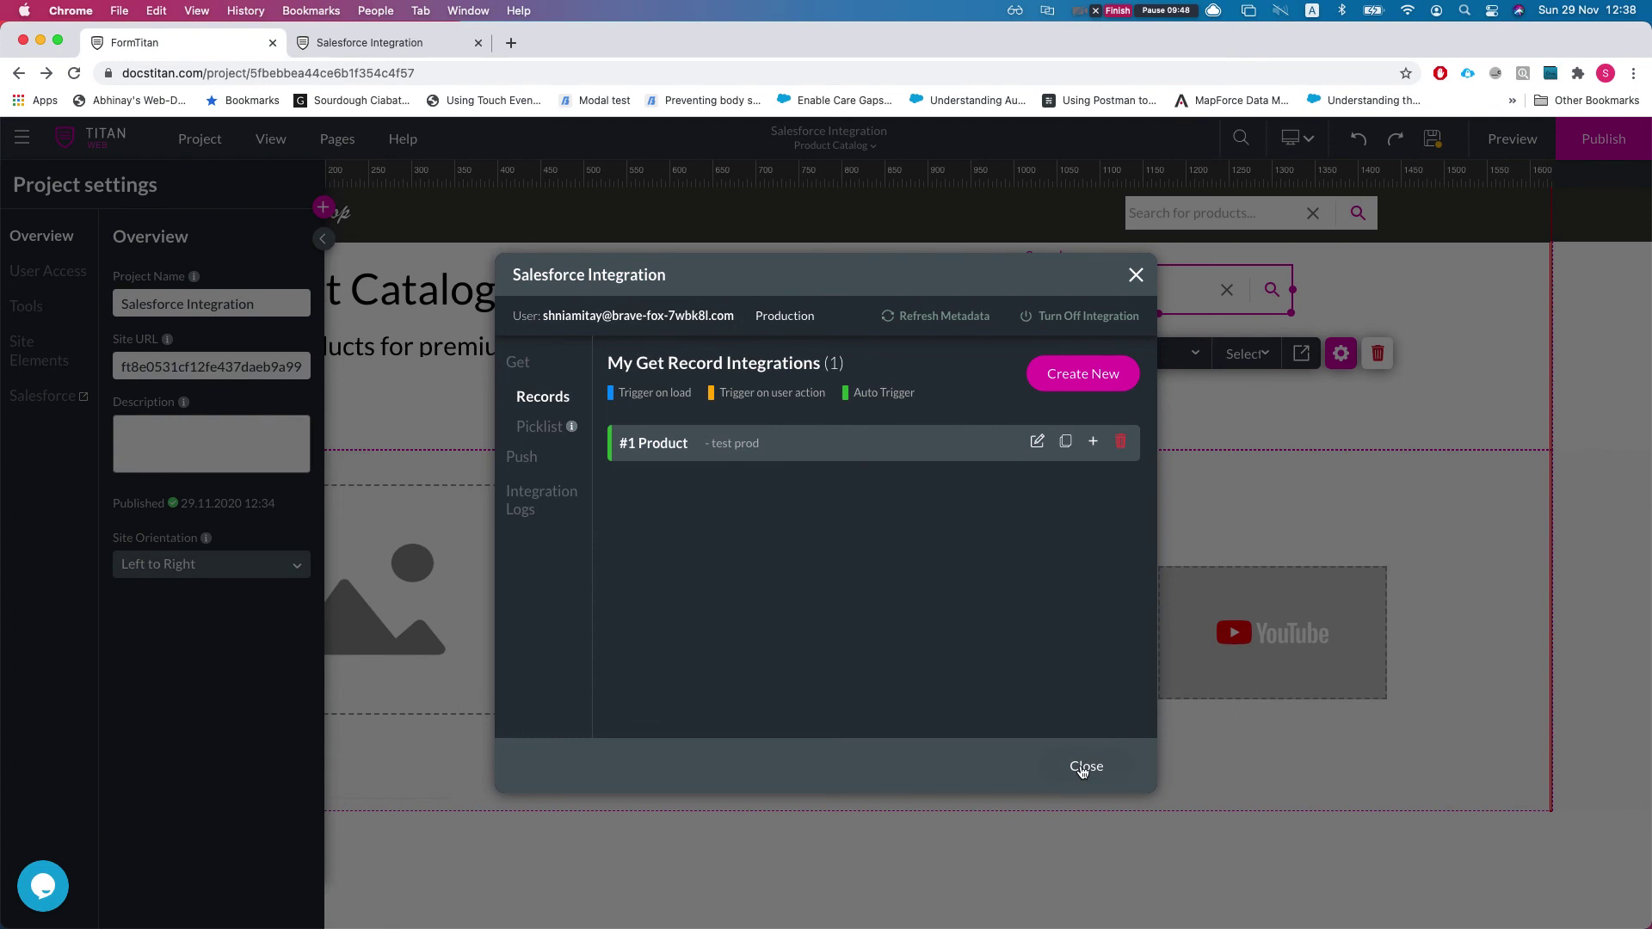
{"action": "left_click", "coordinate": [1086, 766]}
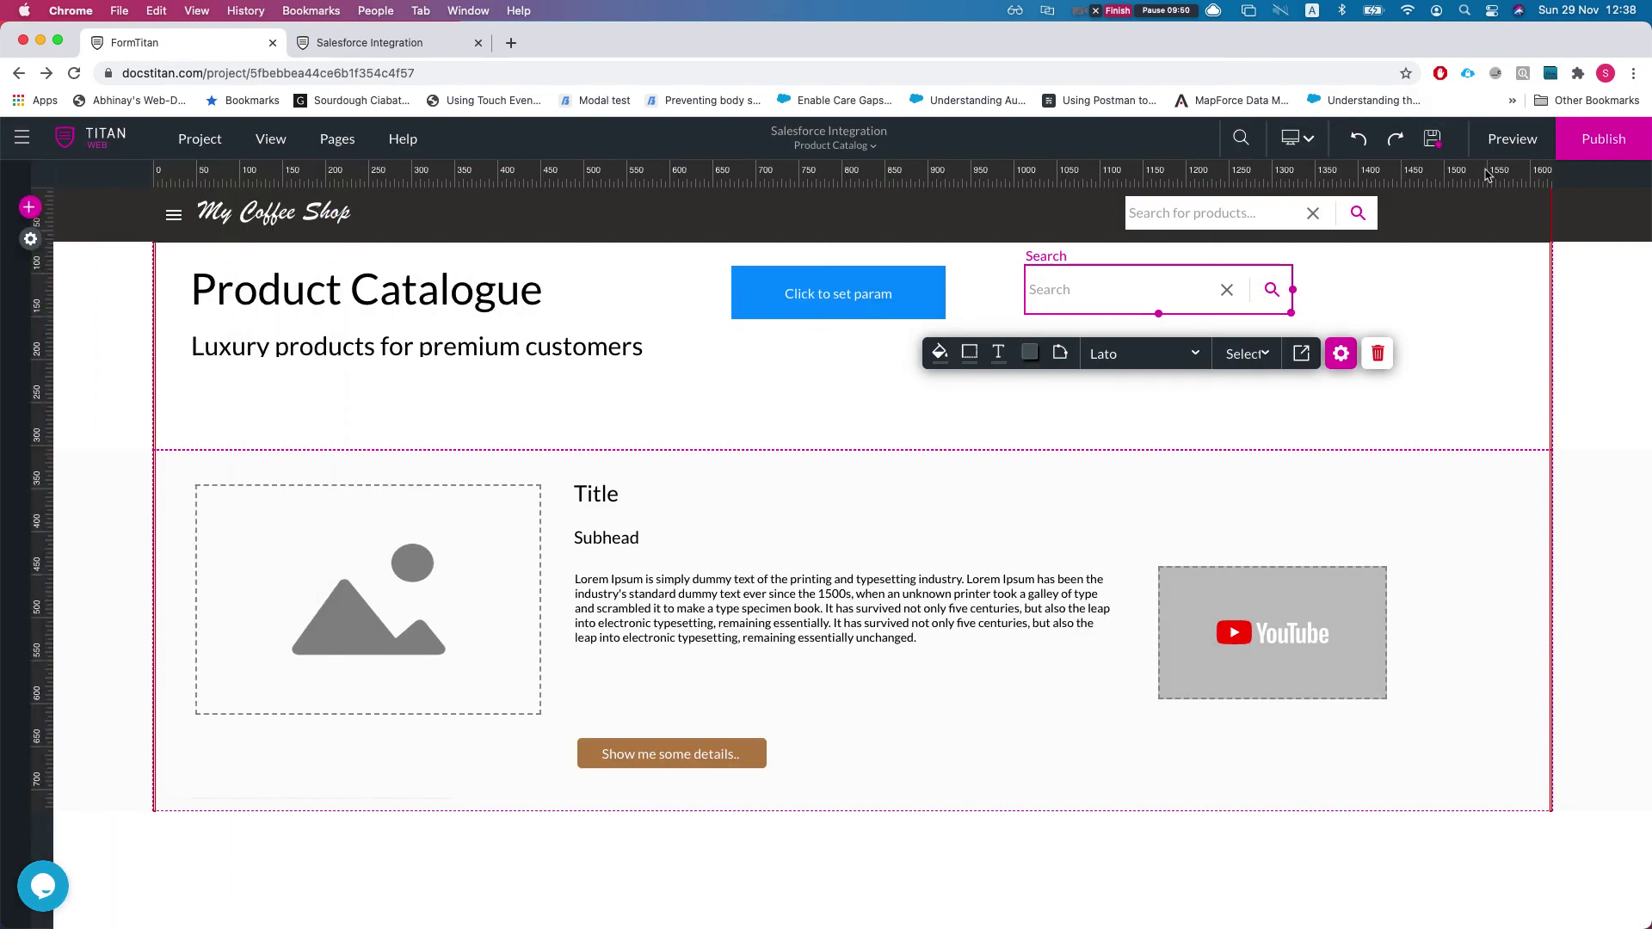
Step: Publish the project and open the Product Catalog page of the newly launched site, closing the old site tab
{"action": "left_click", "coordinate": [1568, 154]}
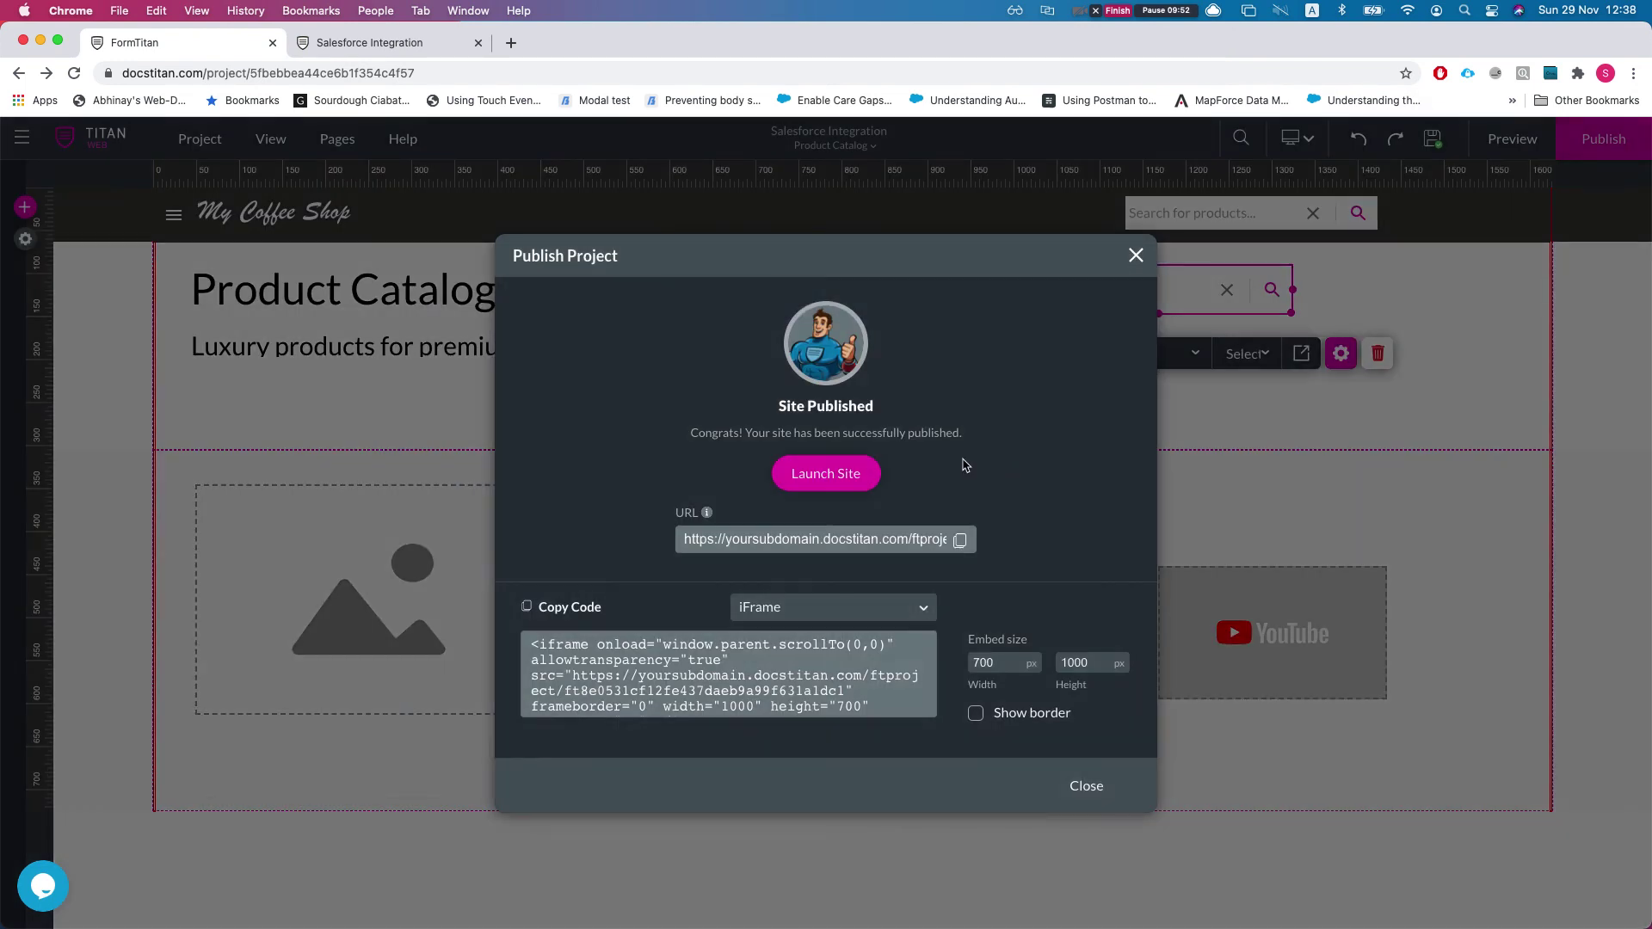
{"action": "left_click", "coordinate": [856, 484]}
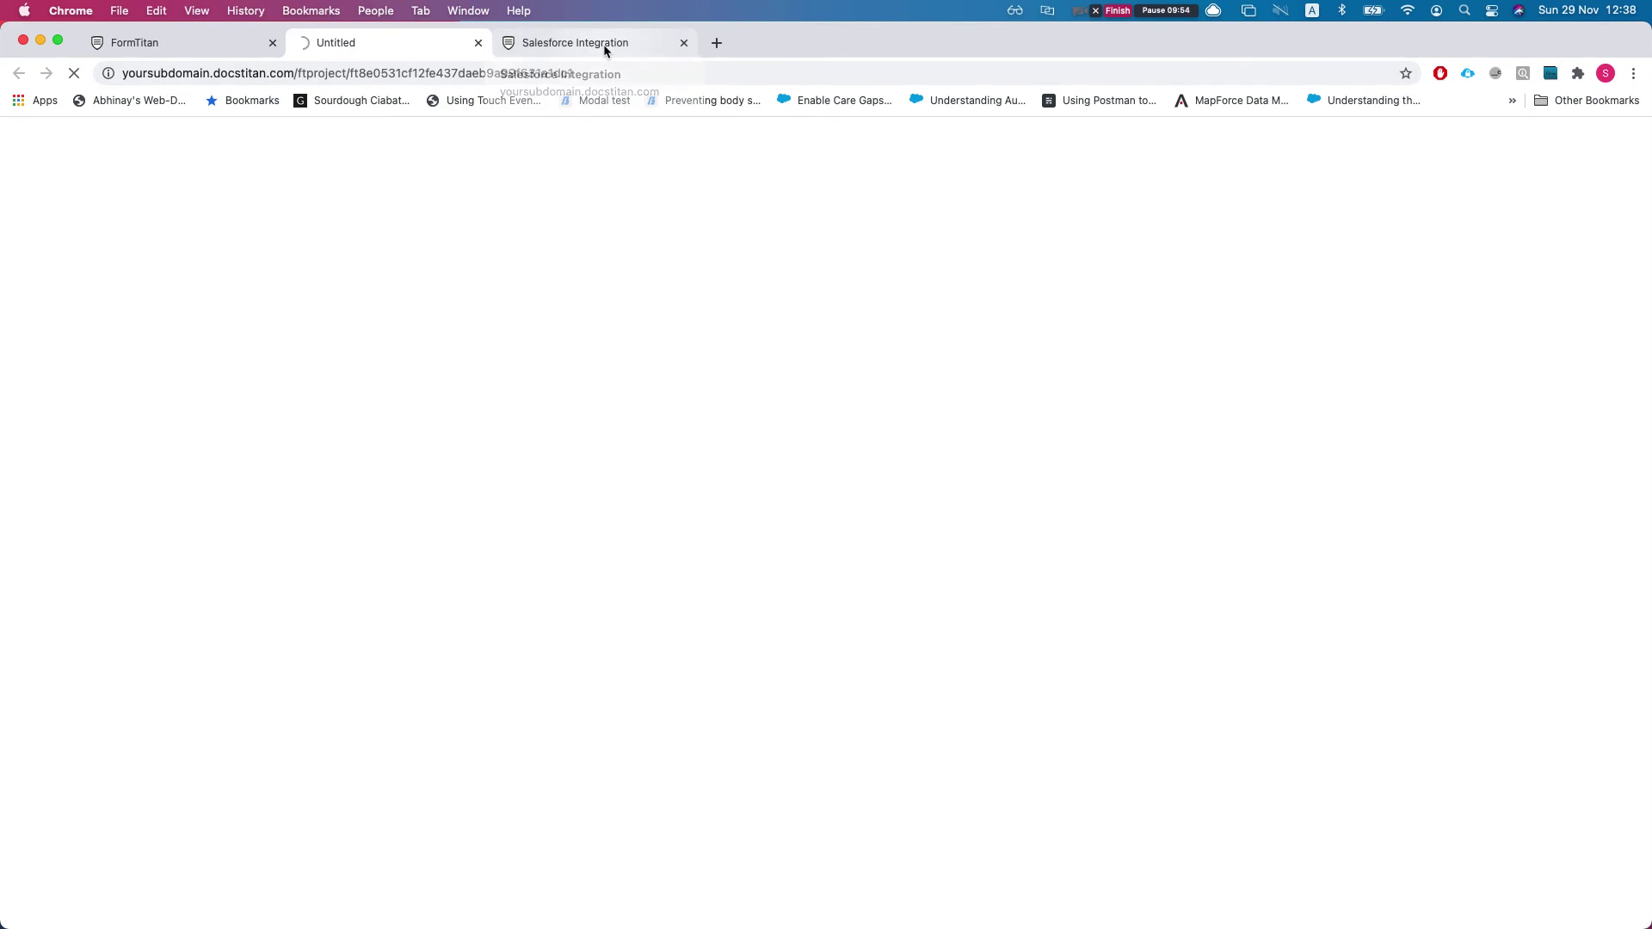
{"action": "left_click", "coordinate": [605, 45]}
{"action": "left_click", "coordinate": [684, 42]}
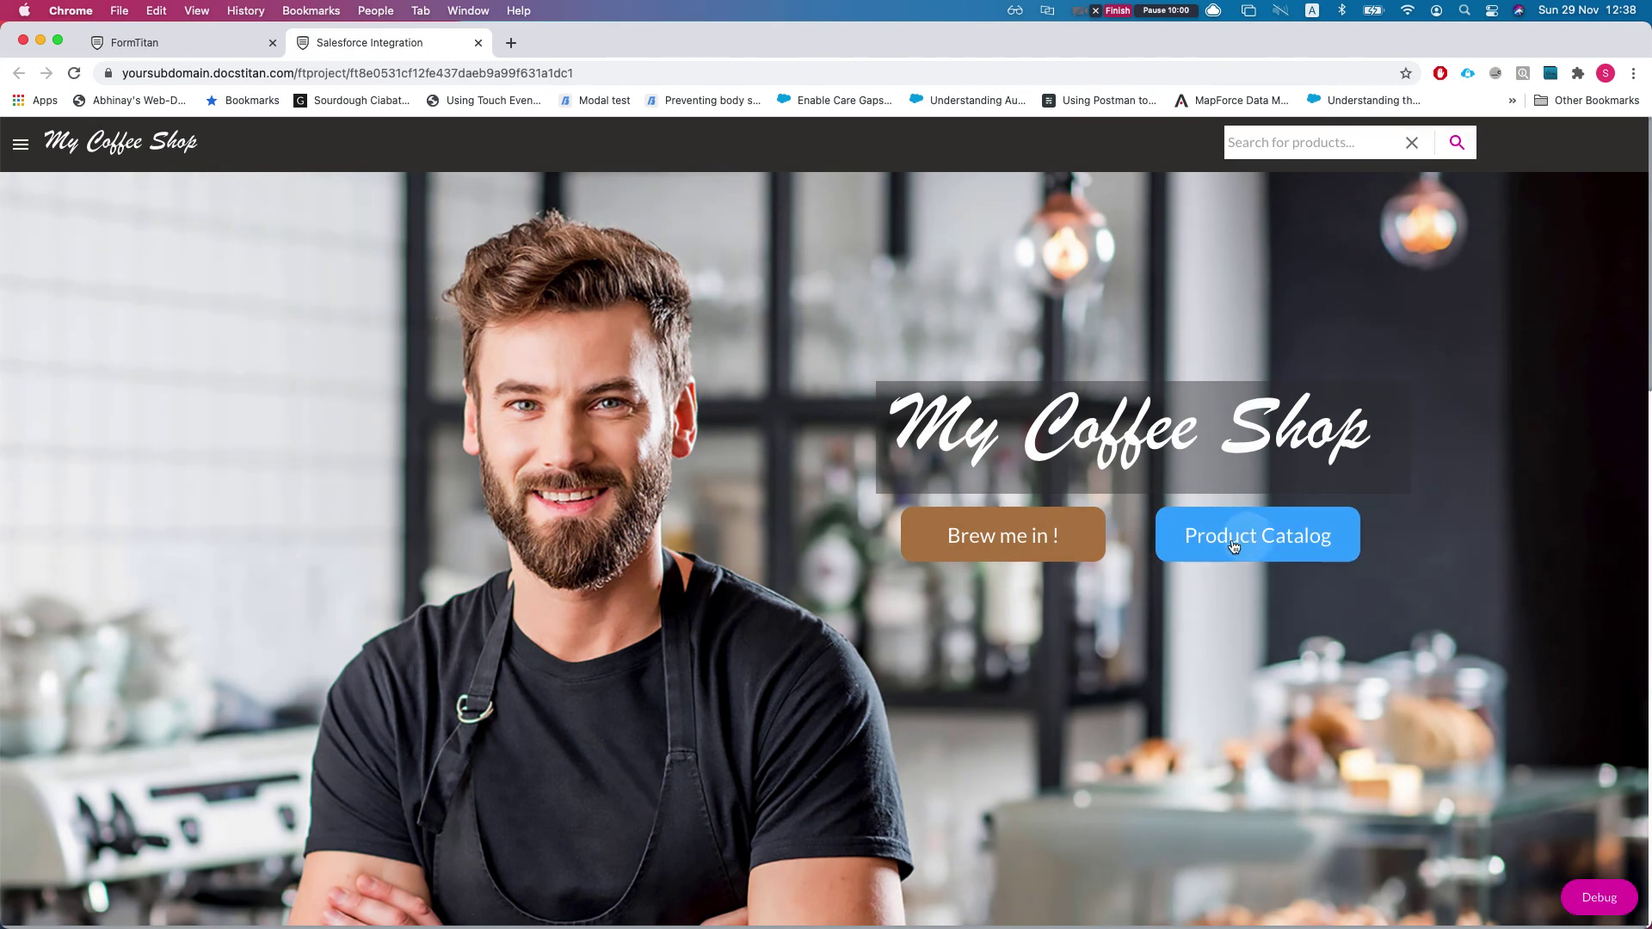
{"action": "left_click", "coordinate": [1232, 542]}
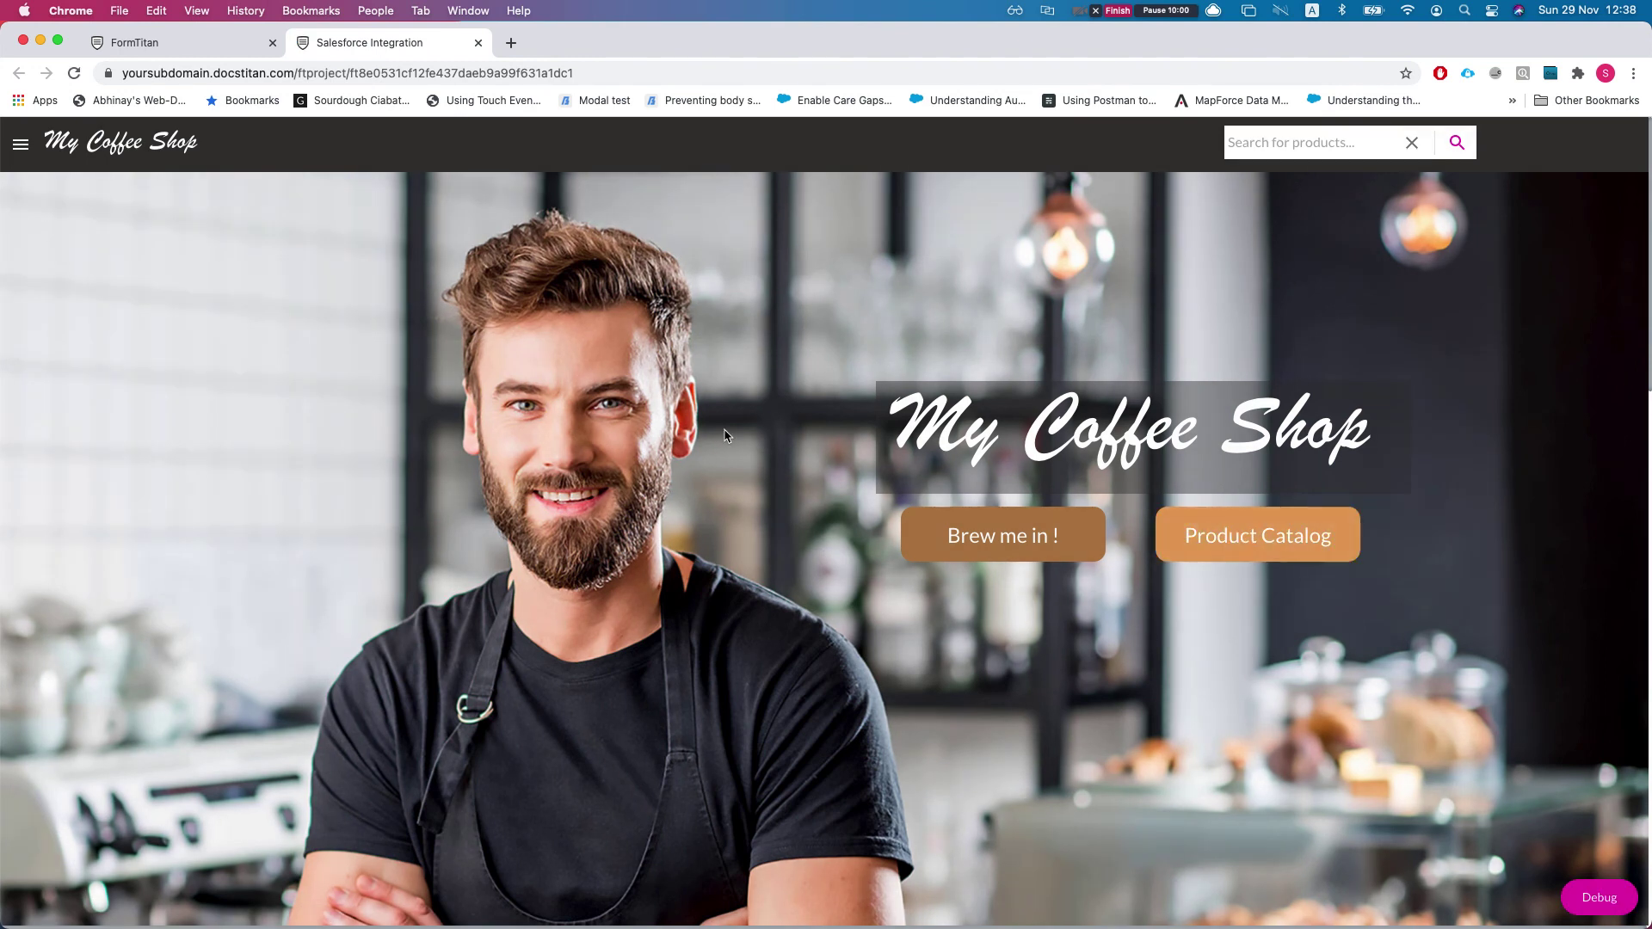
Step: Enter "a" in the catalogue's product search, set the parameter with "Click to set param", and run the search to review the products
{"action": "left_click", "coordinate": [785, 236]}
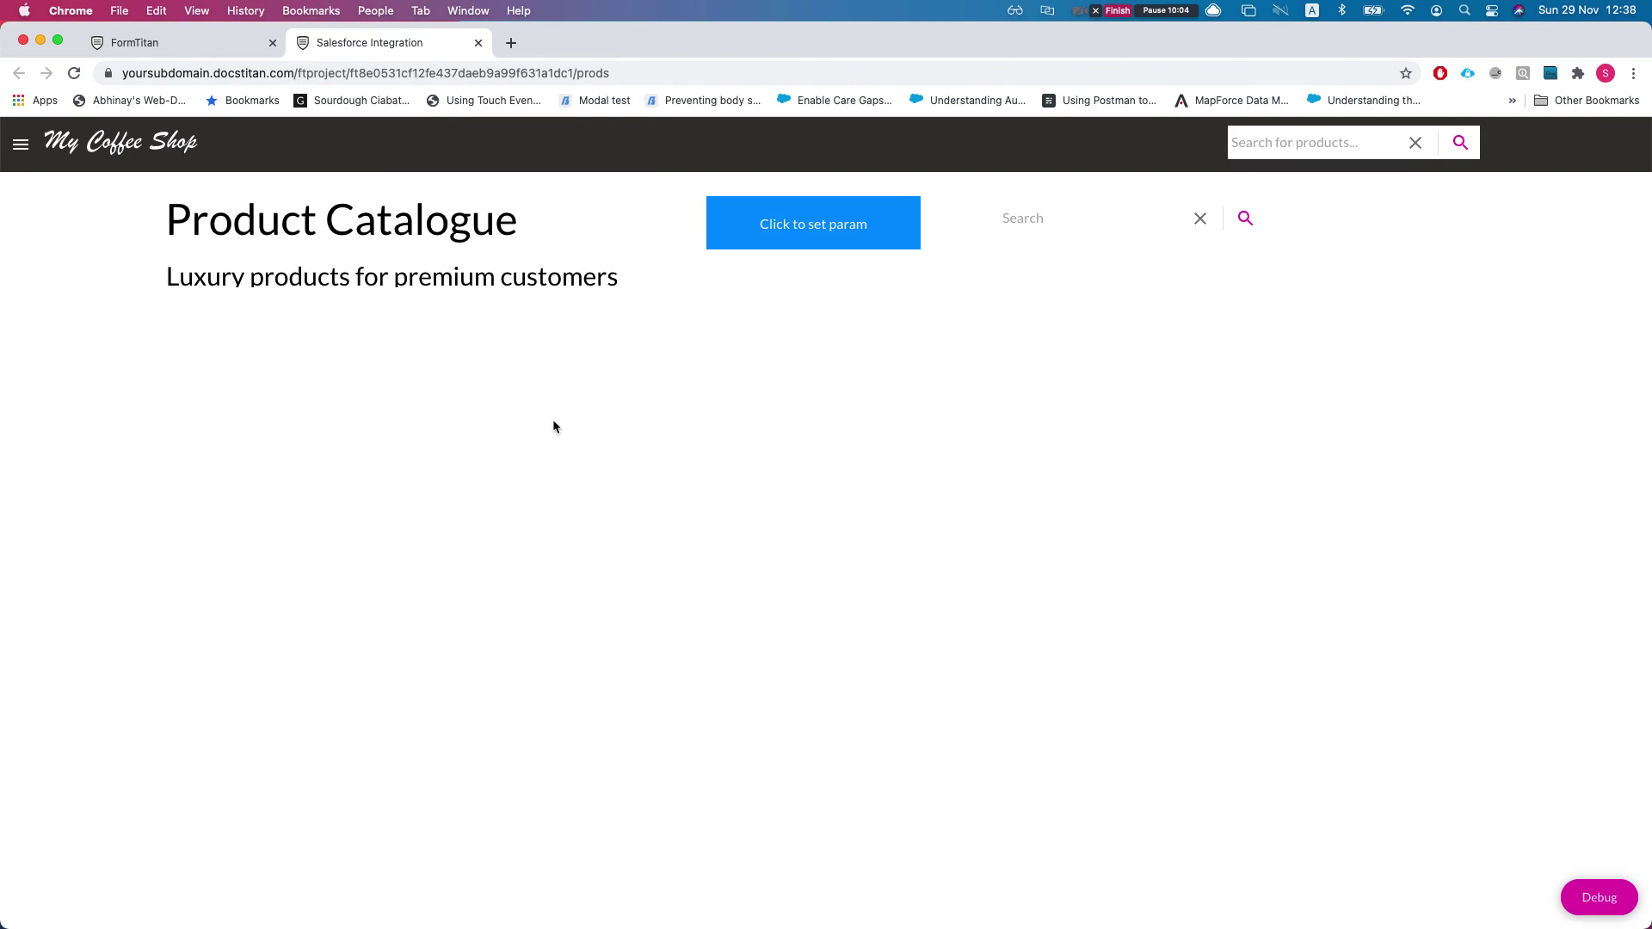
{"action": "type", "text": "a"}
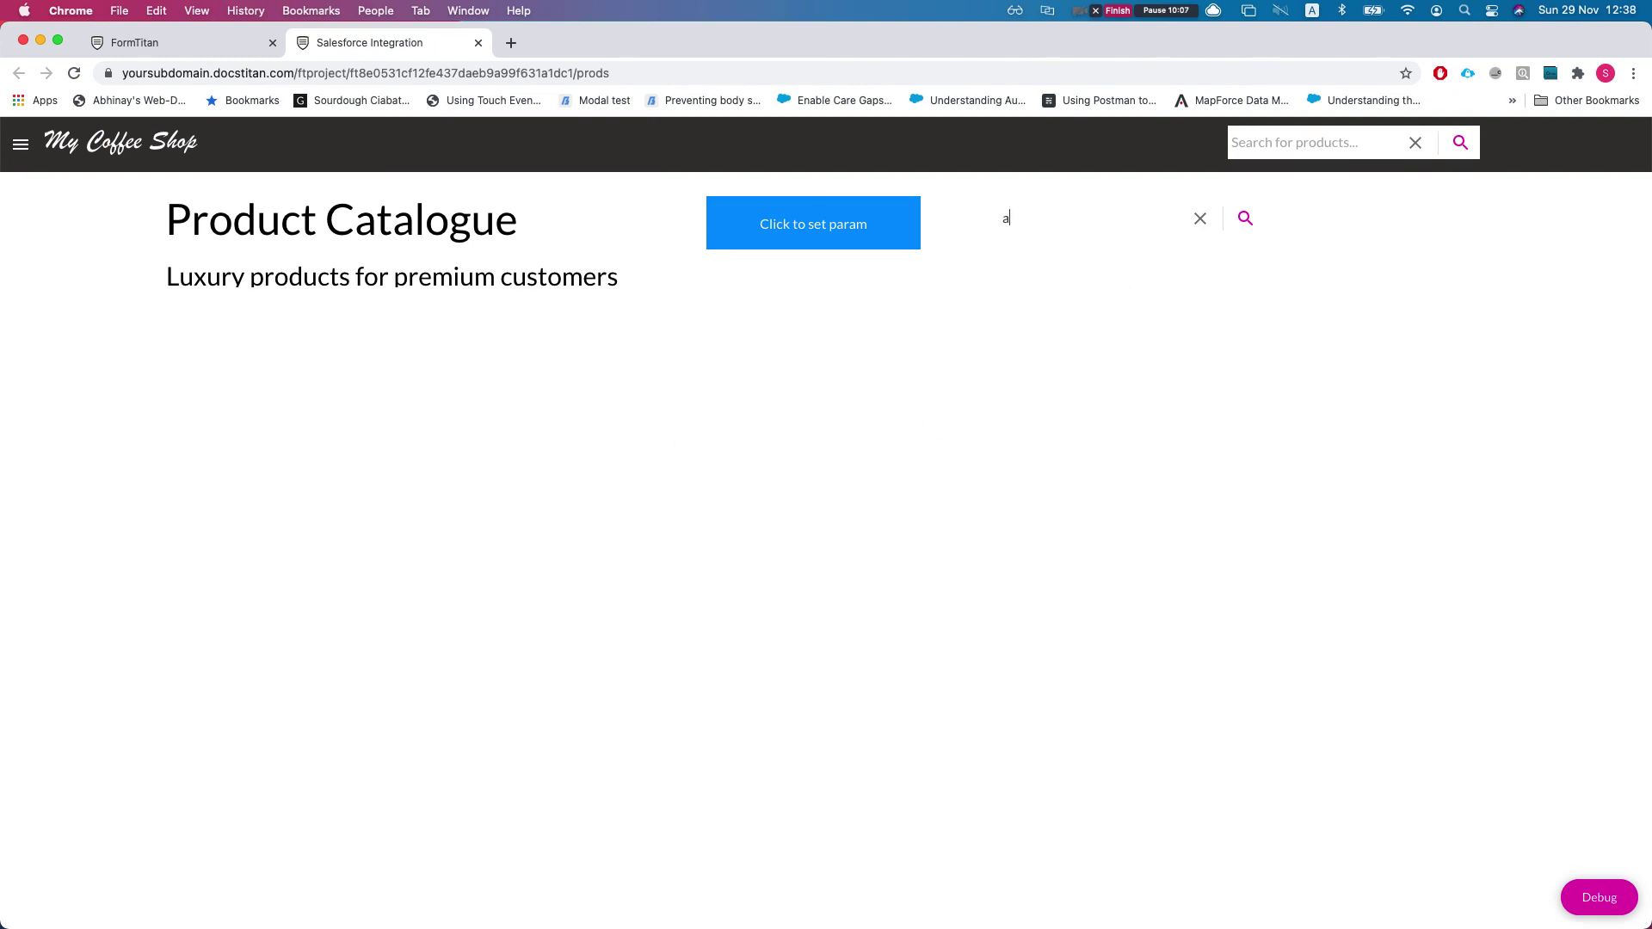
{"action": "left_click", "coordinate": [807, 241]}
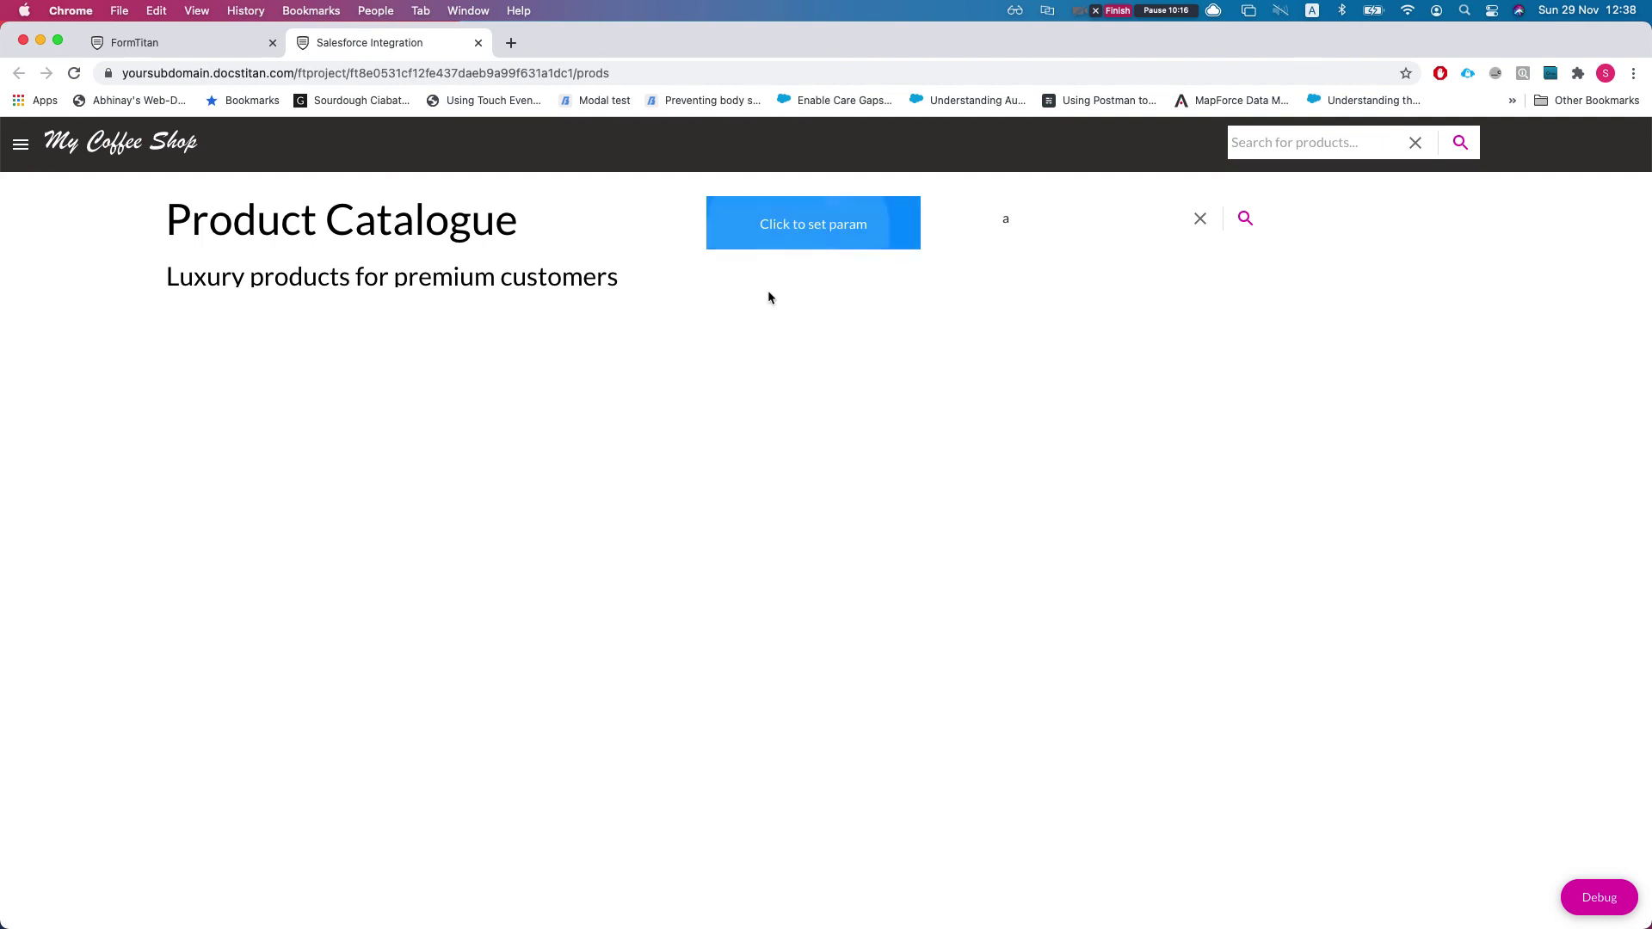
{"action": "left_click", "coordinate": [1231, 227]}
{"action": "scroll", "coordinate": [566, 524], "scroll_direction": "down", "scroll_amount": 2}
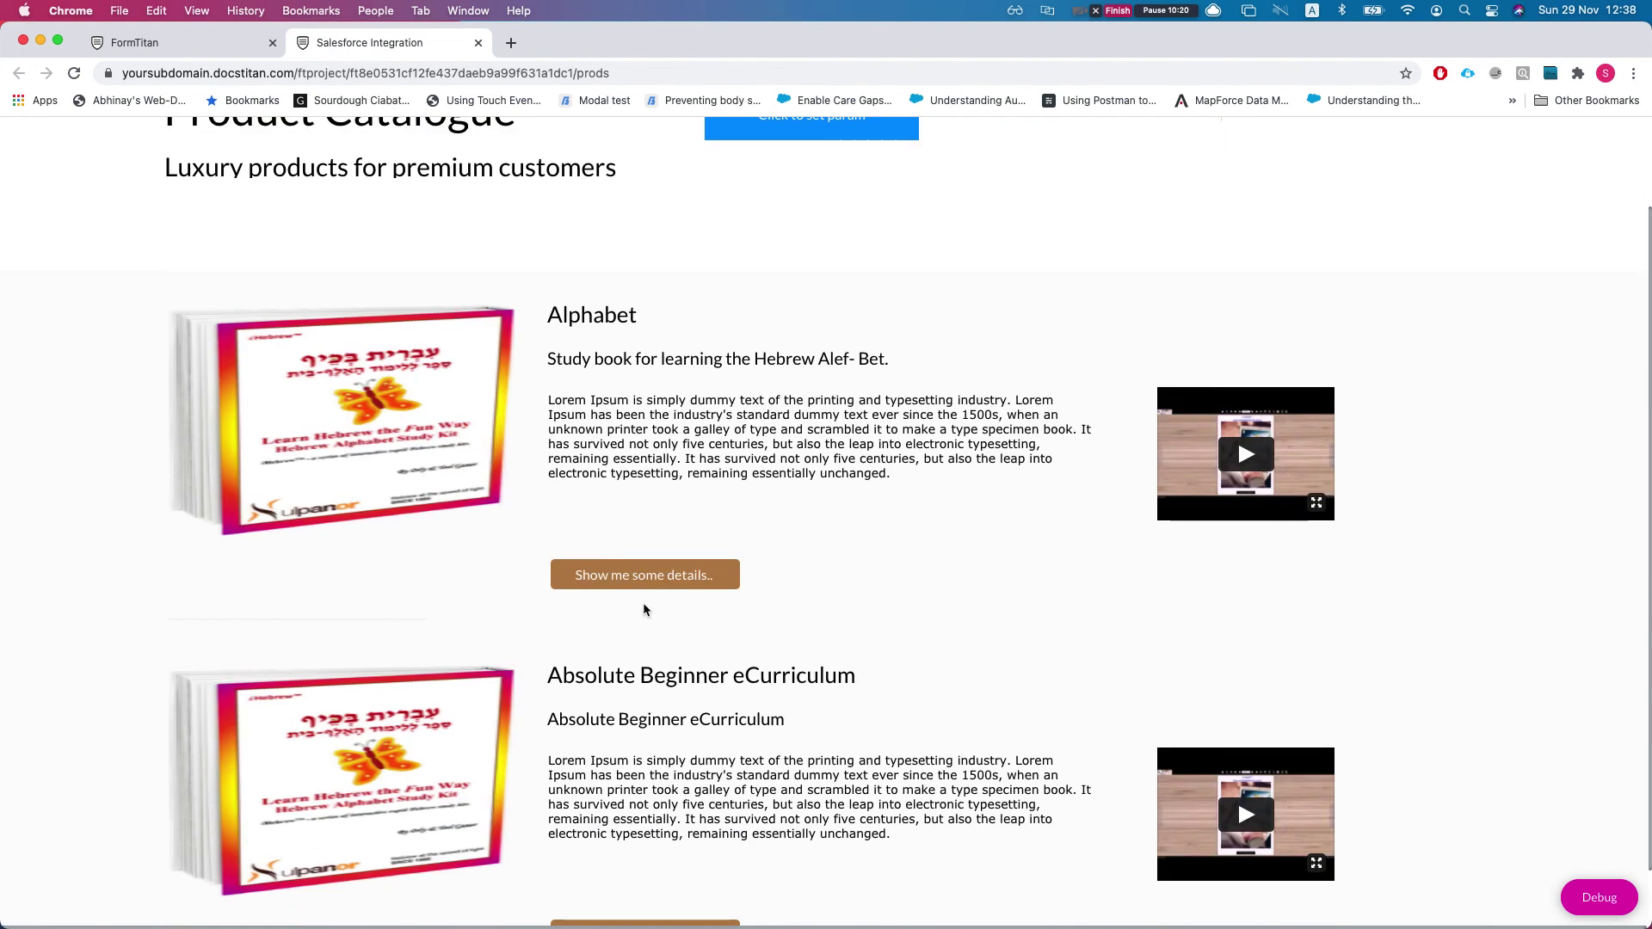
{"action": "scroll", "coordinate": [435, 568], "scroll_direction": "down", "scroll_amount": 1}
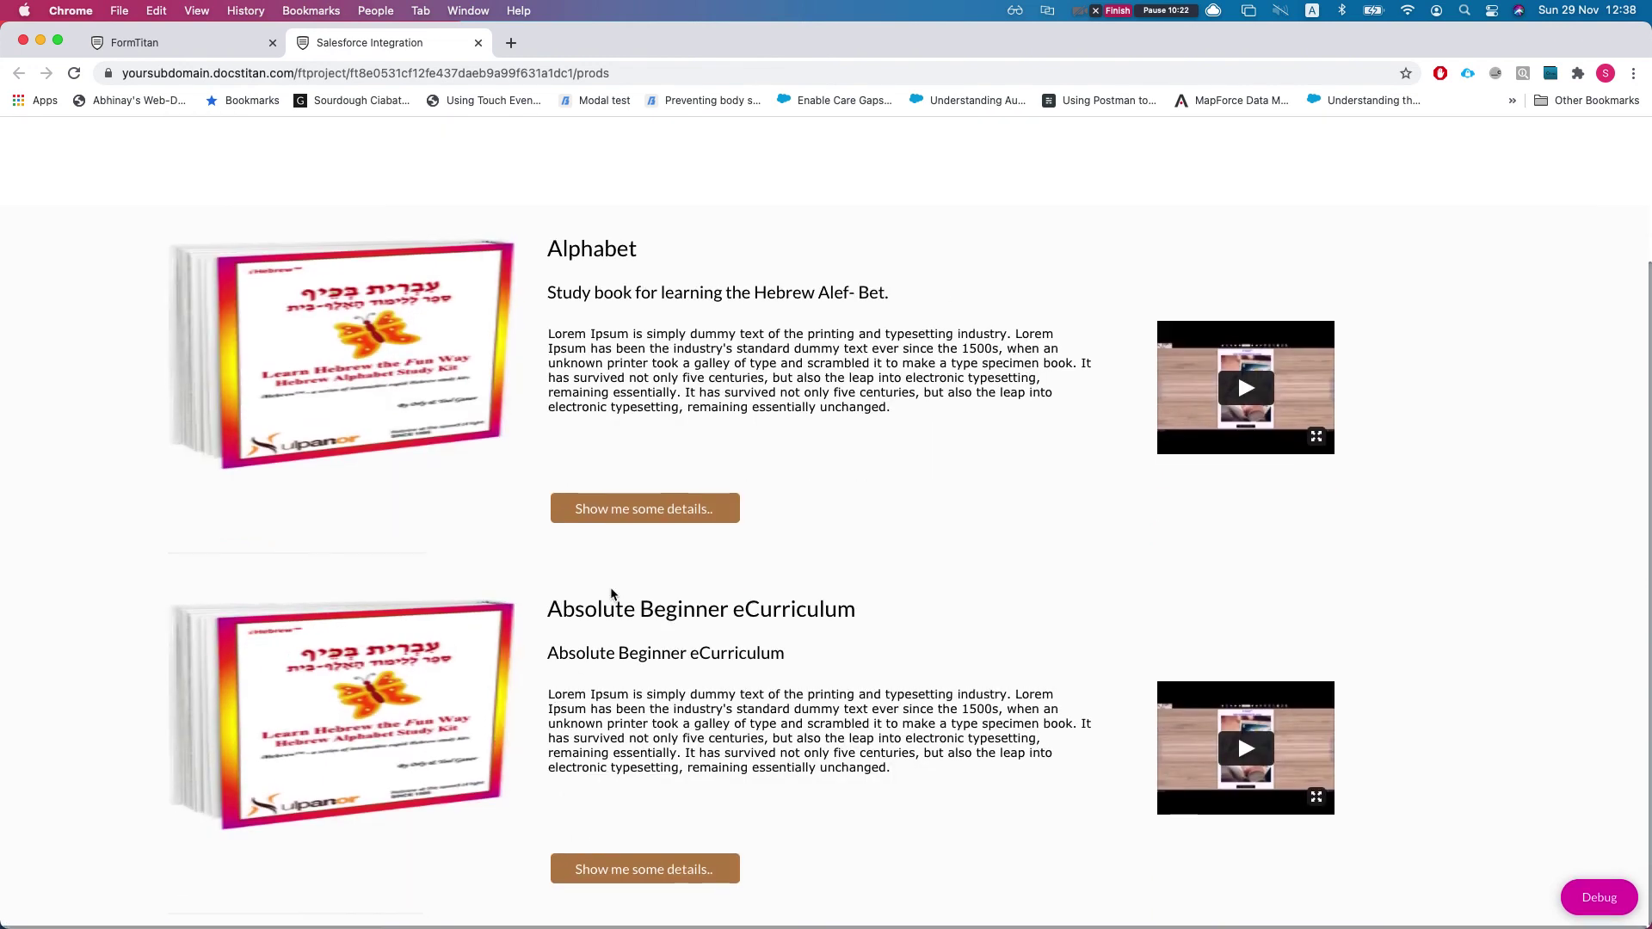
{"action": "scroll", "coordinate": [608, 611], "scroll_direction": "up", "scroll_amount": 3}
{"action": "scroll", "coordinate": [900, 387], "scroll_direction": "down", "scroll_amount": 1}
{"action": "scroll", "coordinate": [901, 387], "scroll_direction": "up", "scroll_amount": 1}
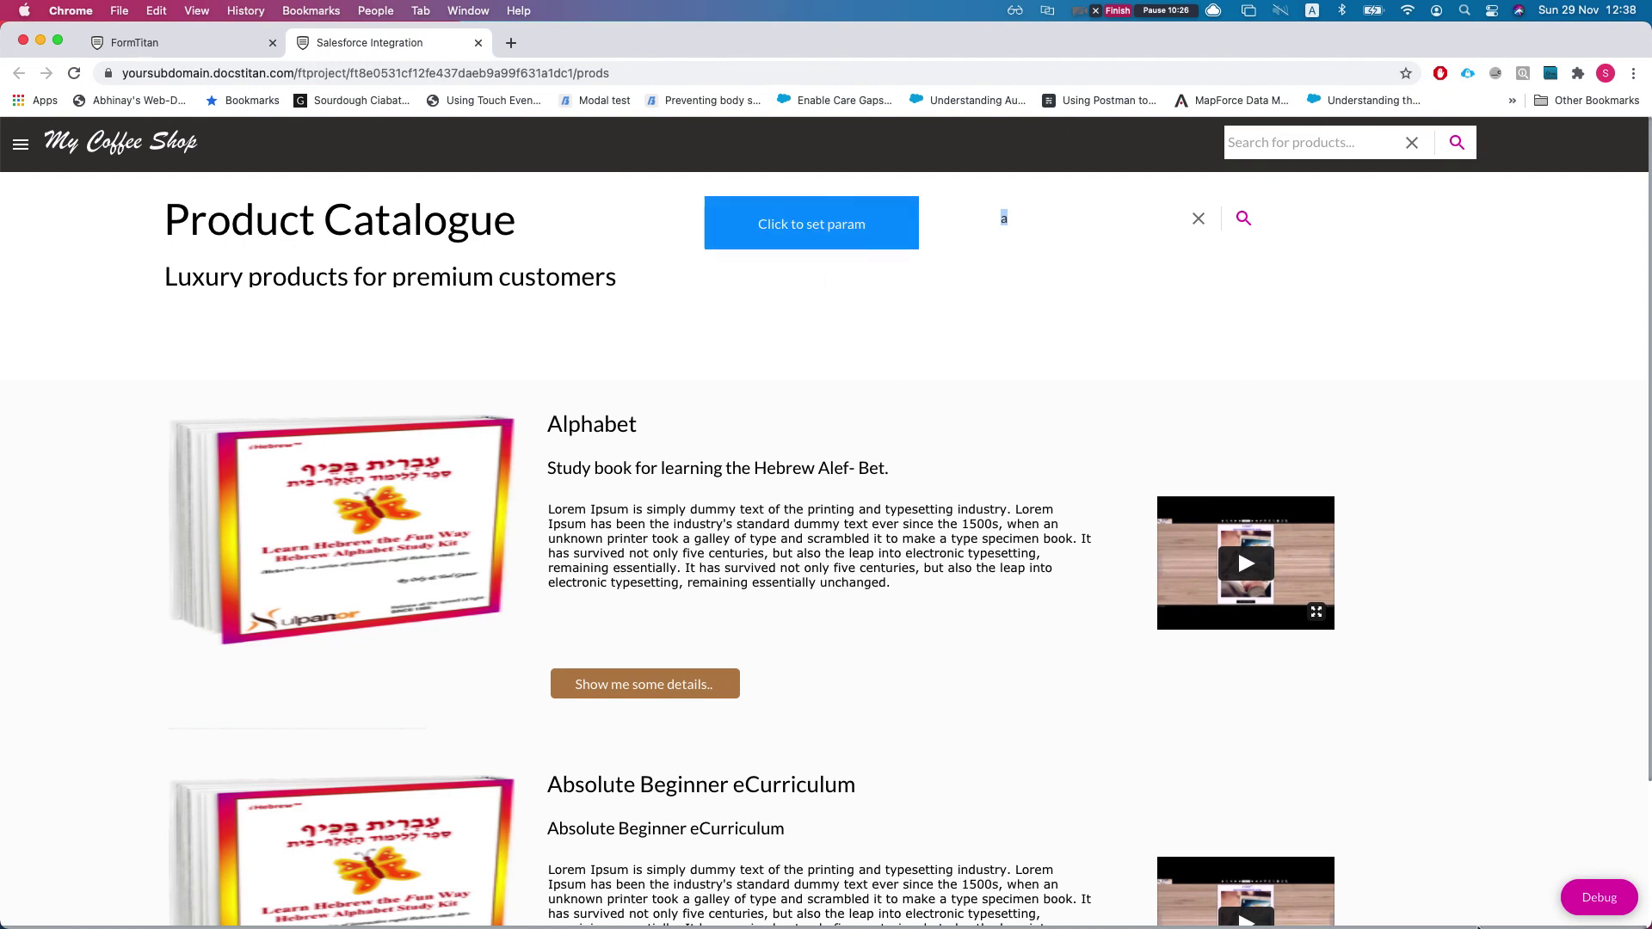
Step: Inspect the product_code and ProductSearch values in the project's debug list, and close it
{"action": "left_click", "coordinate": [1584, 899]}
{"action": "scroll", "coordinate": [671, 673], "scroll_direction": "down", "scroll_amount": 1}
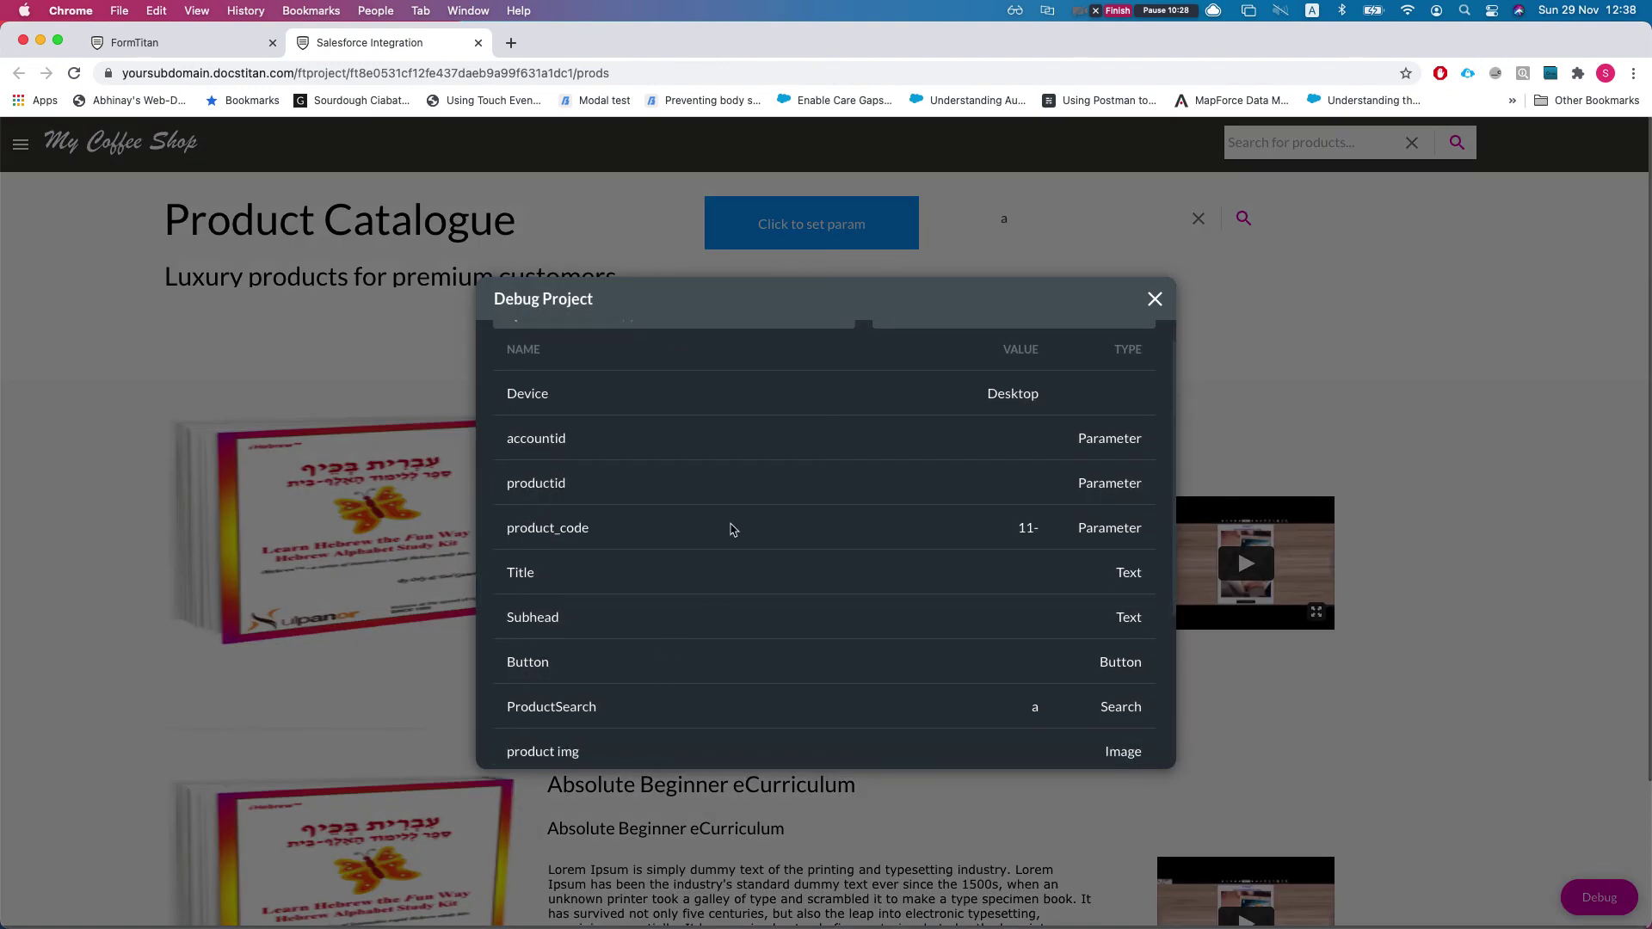
{"action": "left_click_drag", "start_coordinate": [509, 528], "coordinate": [661, 527]}
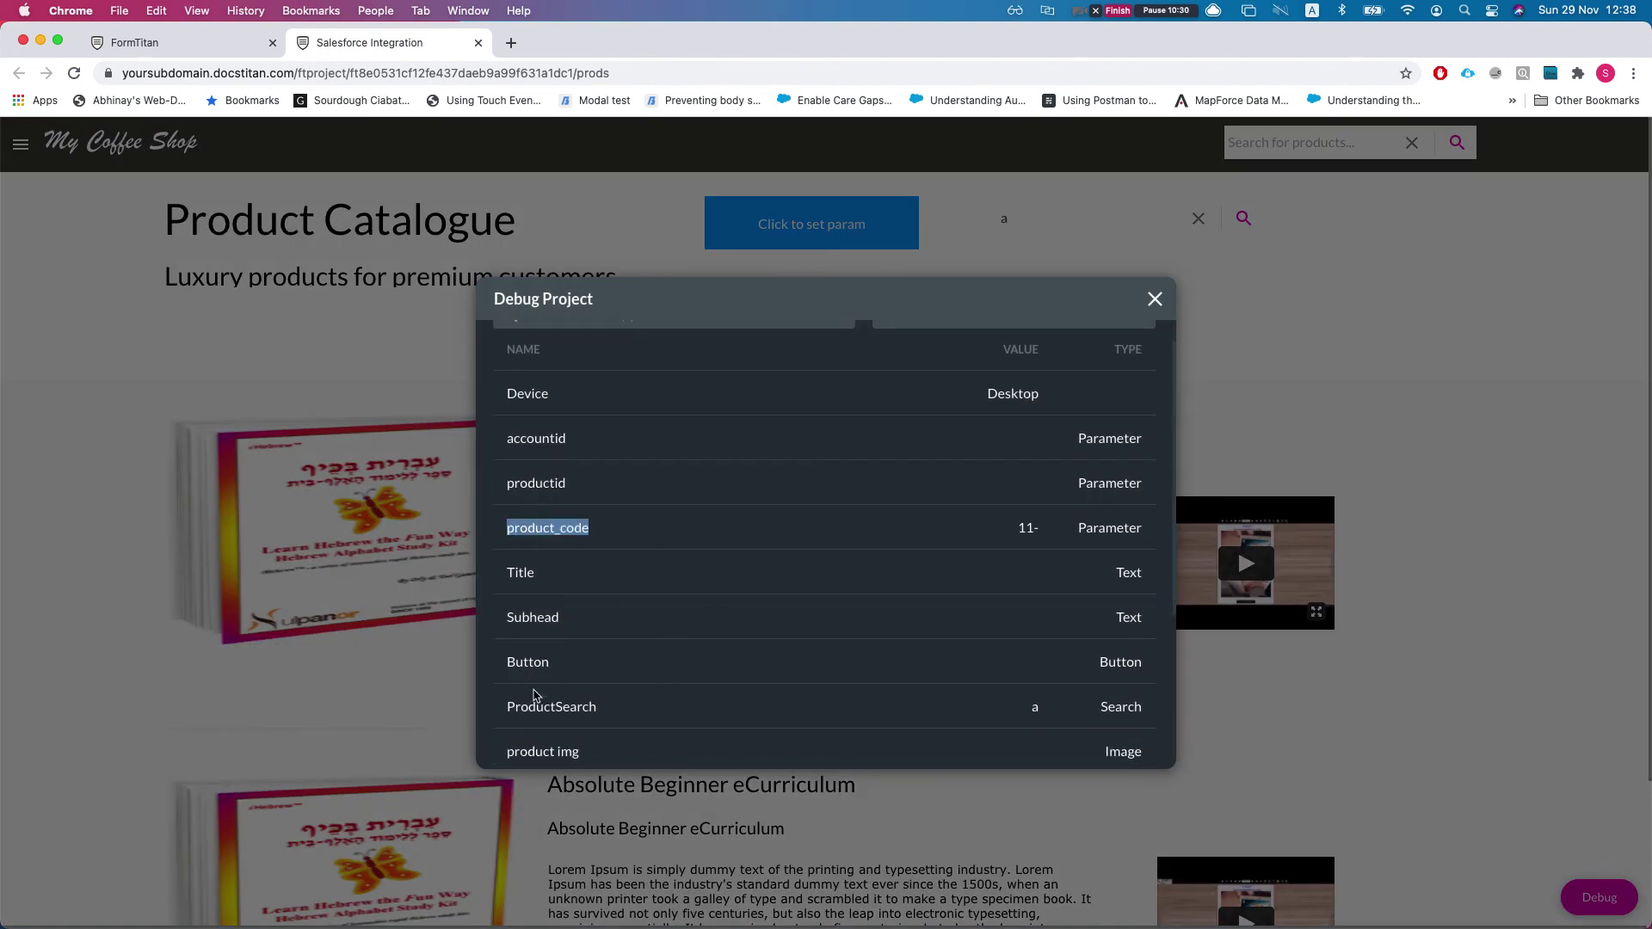
{"action": "left_click_drag", "start_coordinate": [506, 706], "coordinate": [610, 709]}
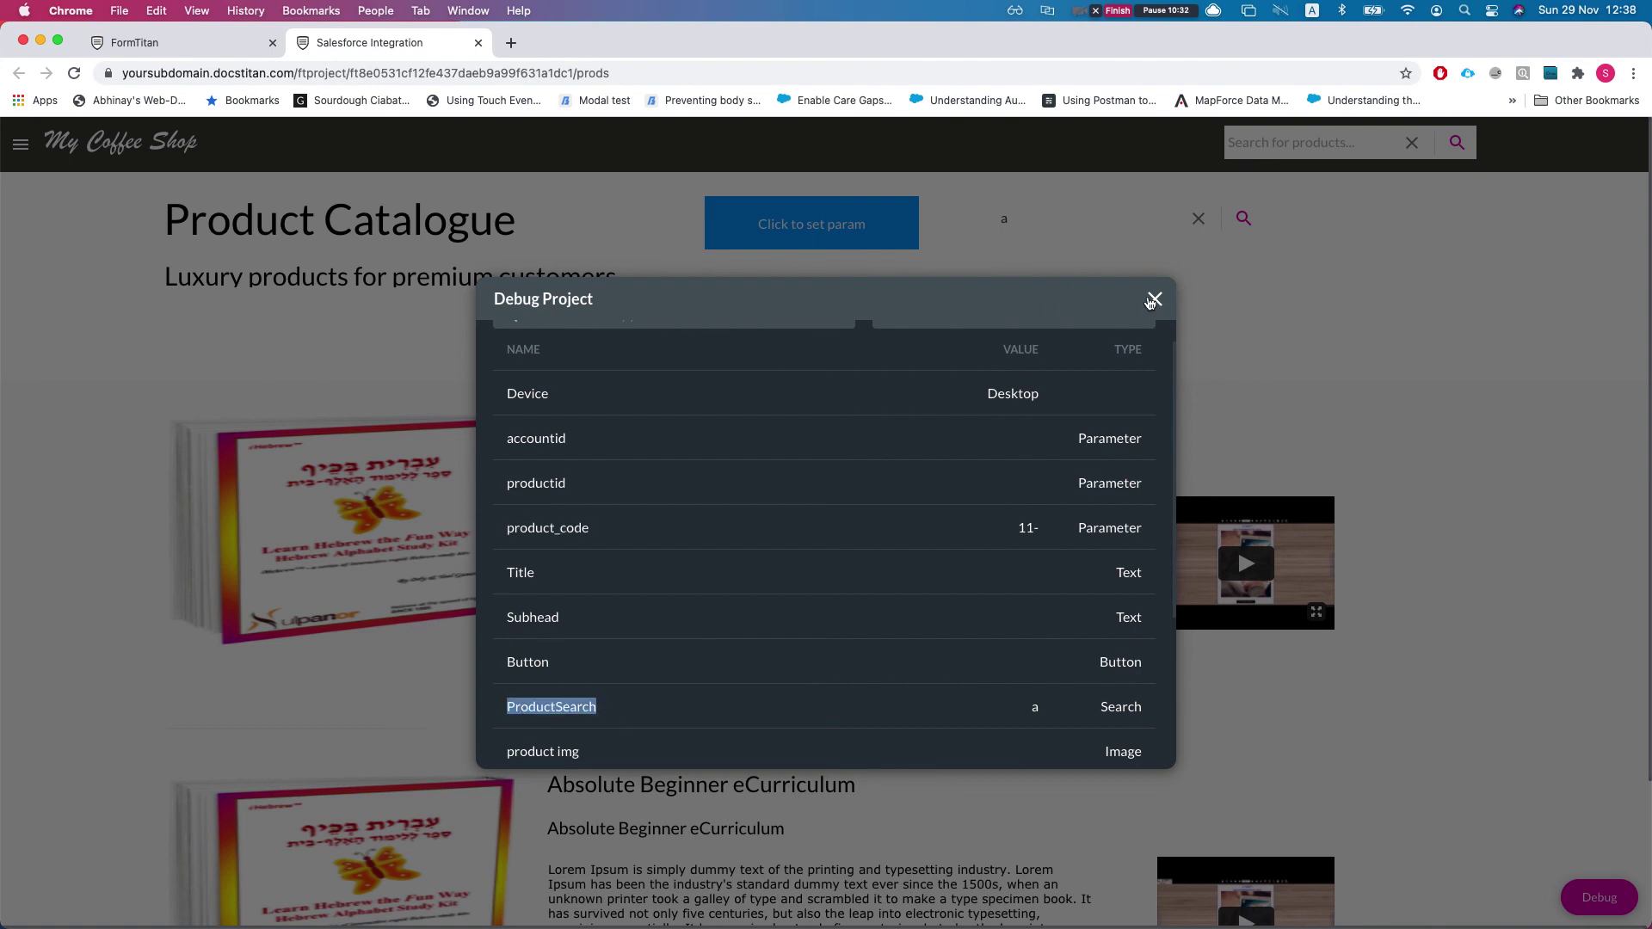
{"action": "left_click", "coordinate": [1154, 299]}
Step: Search the product catalogue for "c" and review the products it returns
{"action": "left_click", "coordinate": [1253, 231]}
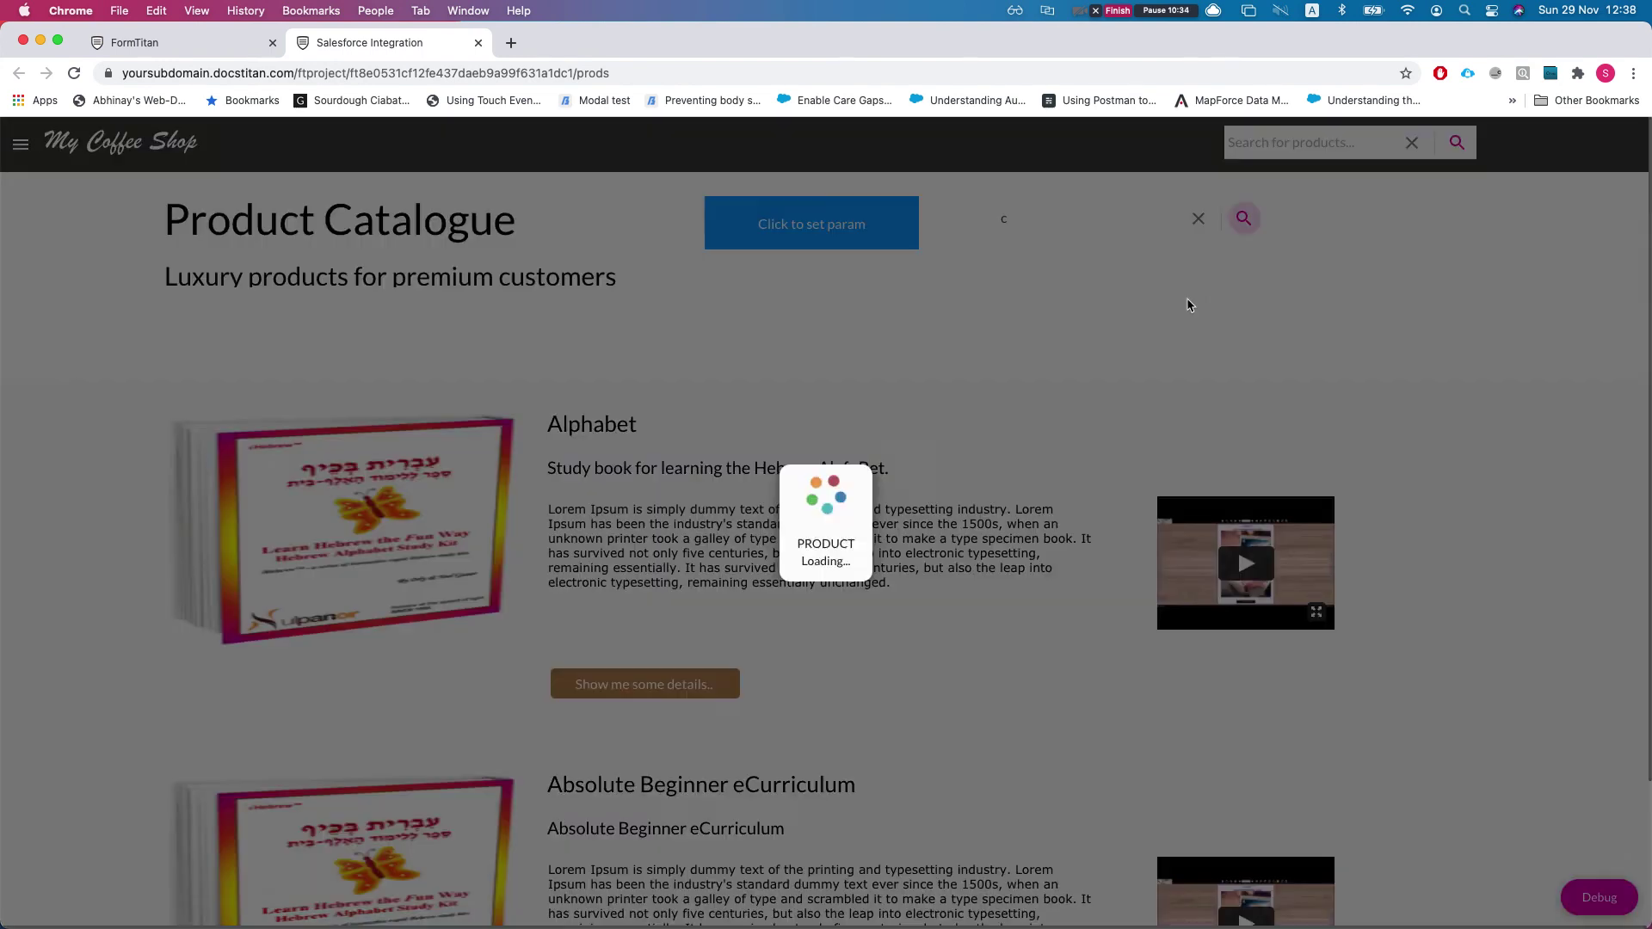
{"action": "scroll", "coordinate": [734, 546], "scroll_direction": "down", "scroll_amount": 2}
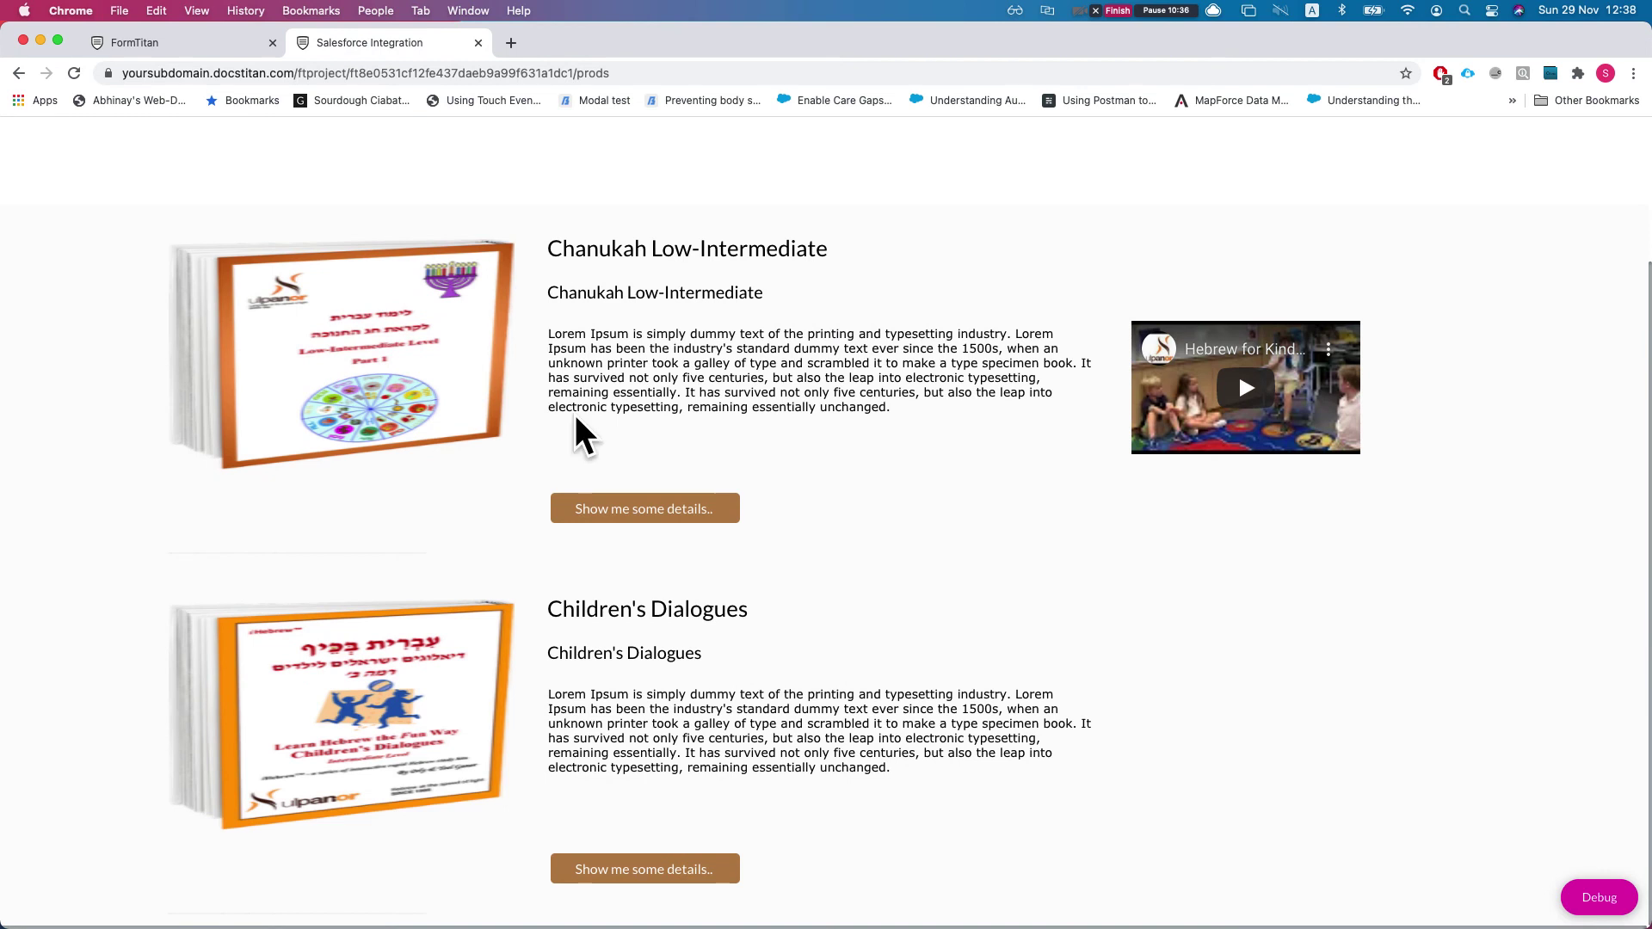
{"action": "scroll", "coordinate": [554, 330], "scroll_direction": "up", "scroll_amount": 2}
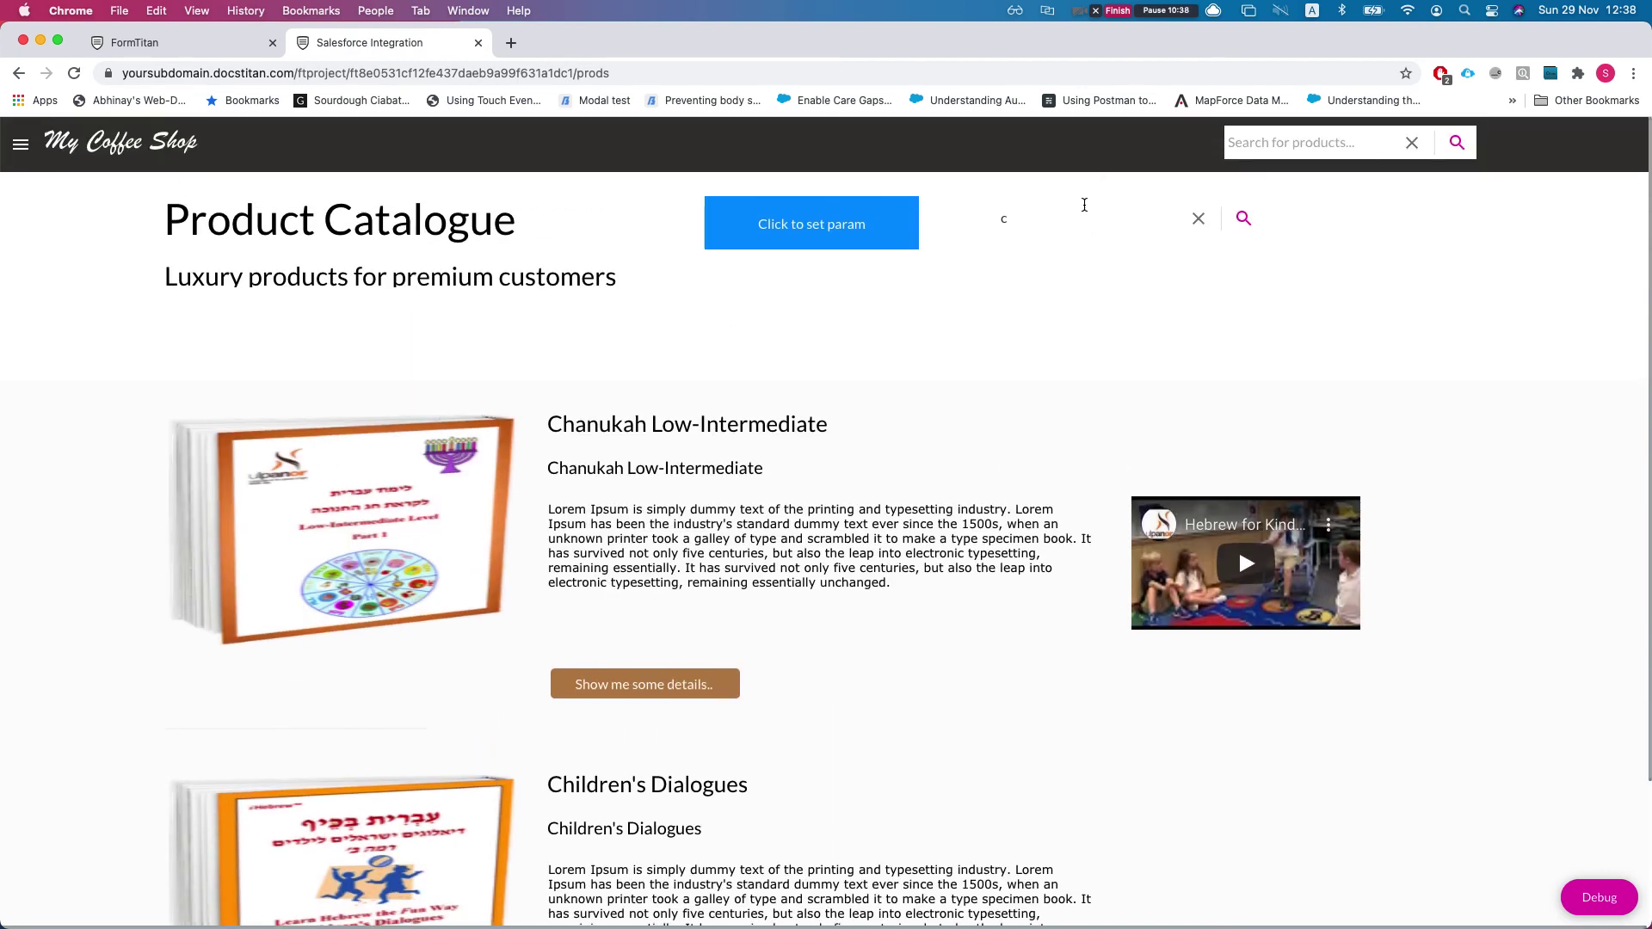